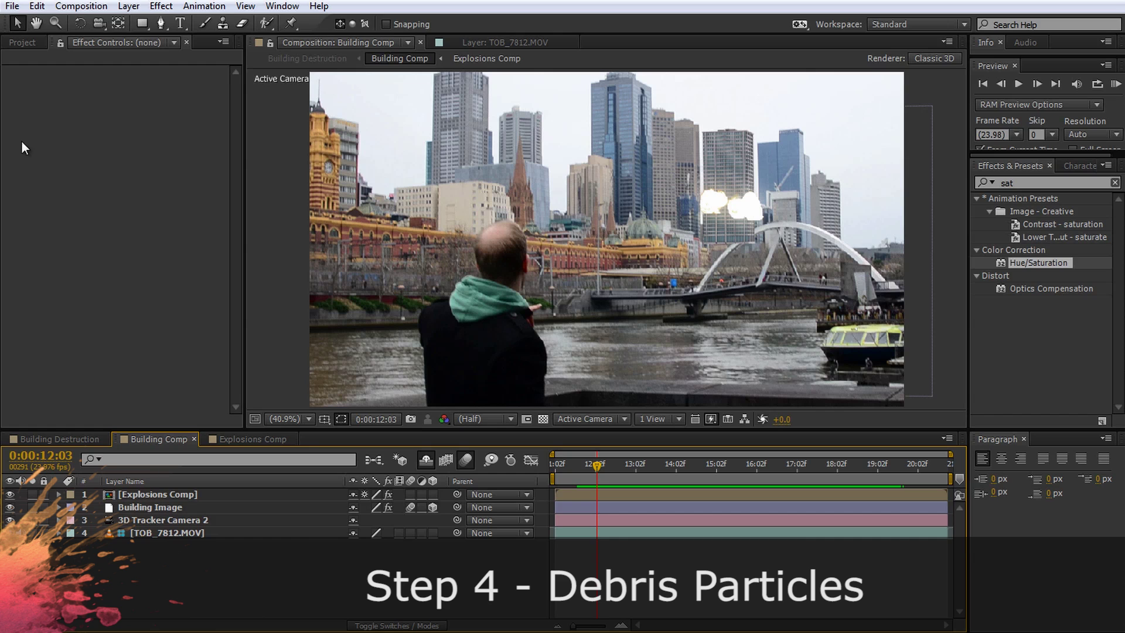
# Create a new composition from Texture_05.jpg in the project's VideoCopilot stock footage folder.
pyautogui.click(24, 45)
pyautogui.click(64, 262)
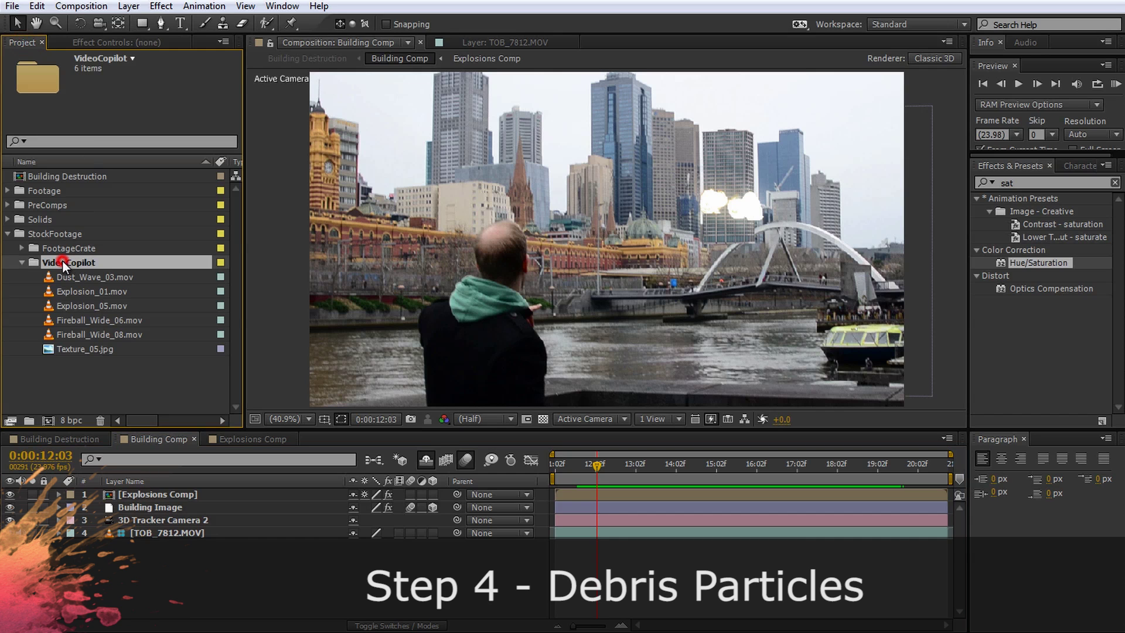
pyautogui.click(74, 349)
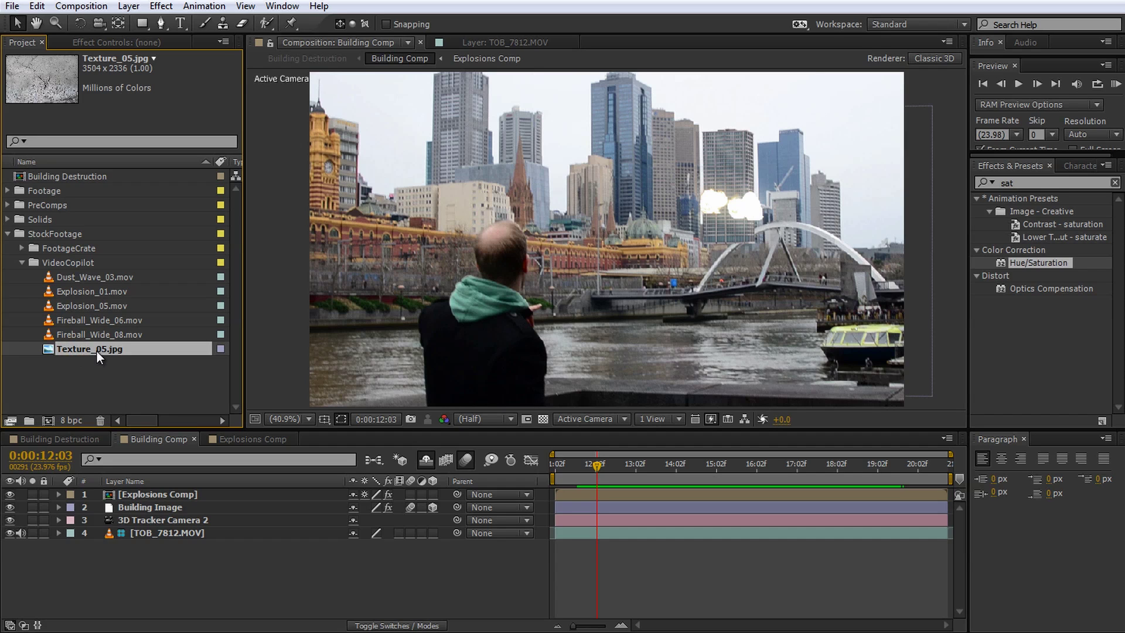
pyautogui.moveTo(99, 347); pyautogui.dragTo(46, 420)
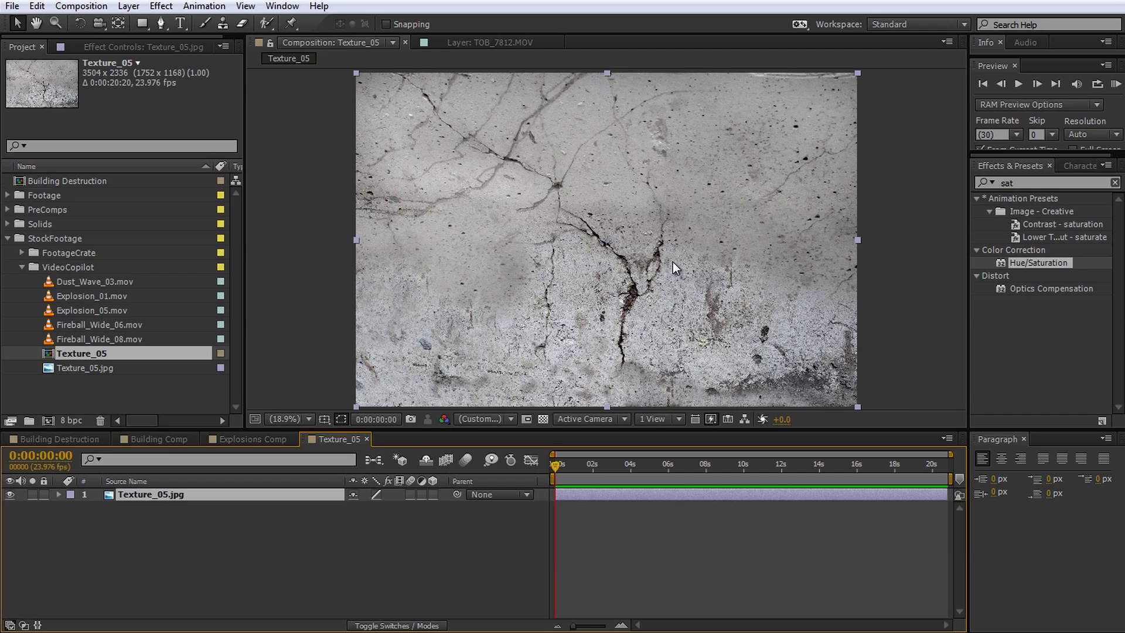
# Mask the concrete texture with a closed, irregular chunk-shaped Pen outline and shift the masked layer slightly towards the frame's centre.
pyautogui.click(161, 24)
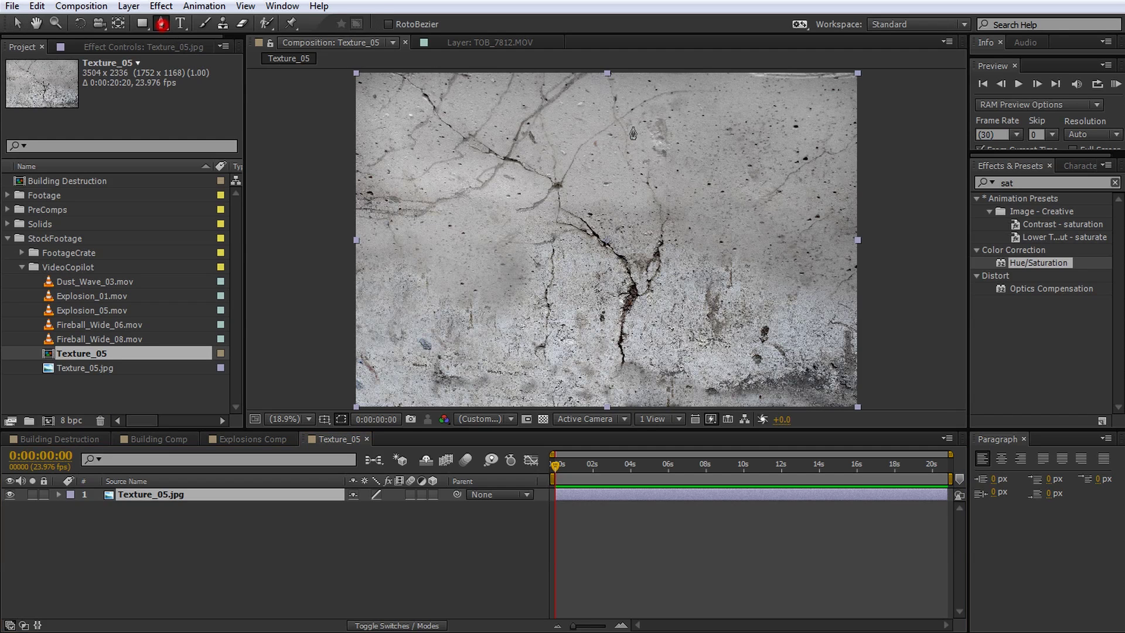
pyautogui.click(708, 137)
pyautogui.click(615, 89)
pyautogui.click(495, 104)
pyautogui.click(440, 141)
pyautogui.click(416, 214)
pyautogui.click(472, 314)
pyautogui.click(478, 362)
pyautogui.click(625, 371)
pyautogui.click(687, 374)
pyautogui.click(802, 300)
pyautogui.click(761, 231)
pyautogui.click(733, 134)
pyautogui.click(709, 138)
pyautogui.press('v')
pyautogui.moveTo(714, 292); pyautogui.dragTo(724, 302)
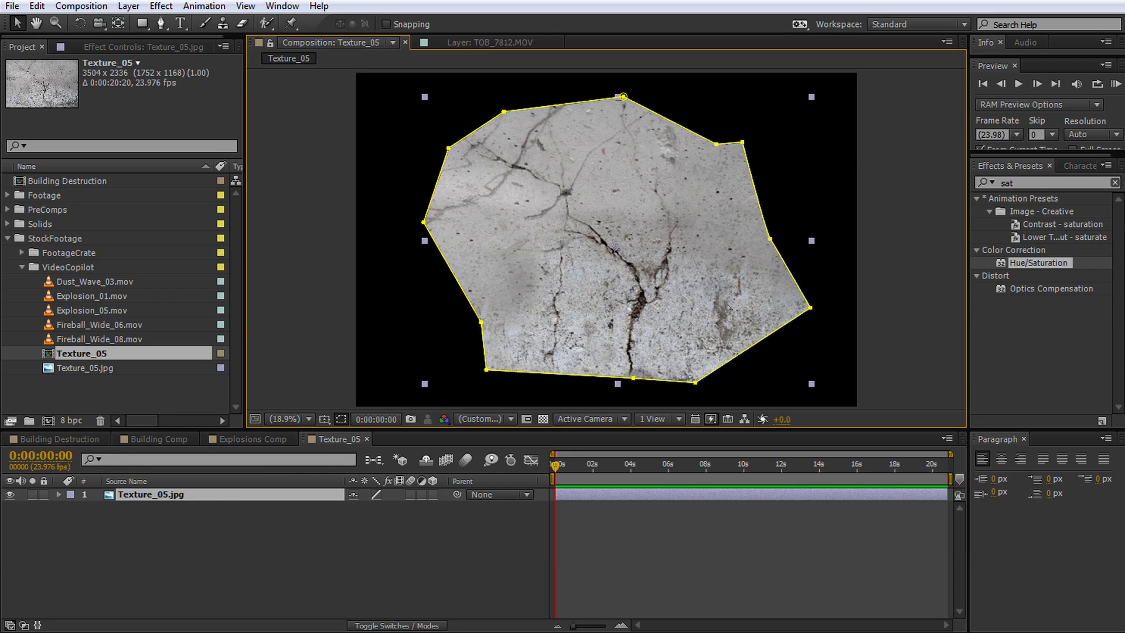
# Set the Texture_05 composition's width to 3000 px and nudge the masked texture layer to centre it.
pyautogui.rightClick(519, 525)
pyautogui.moveTo(564, 440)
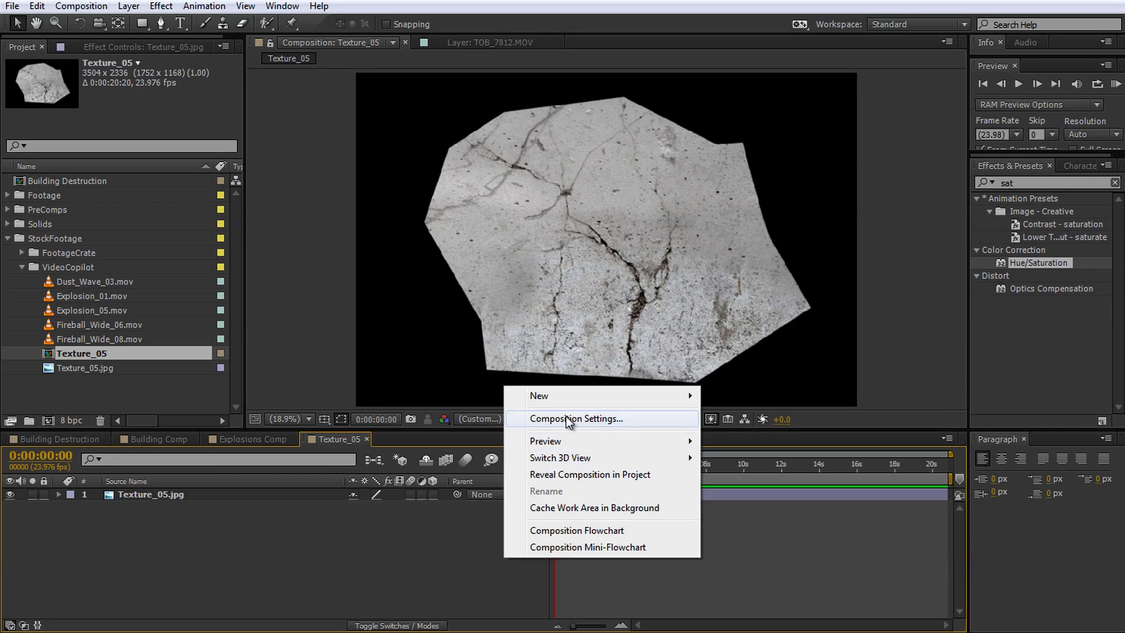
pyautogui.click(567, 419)
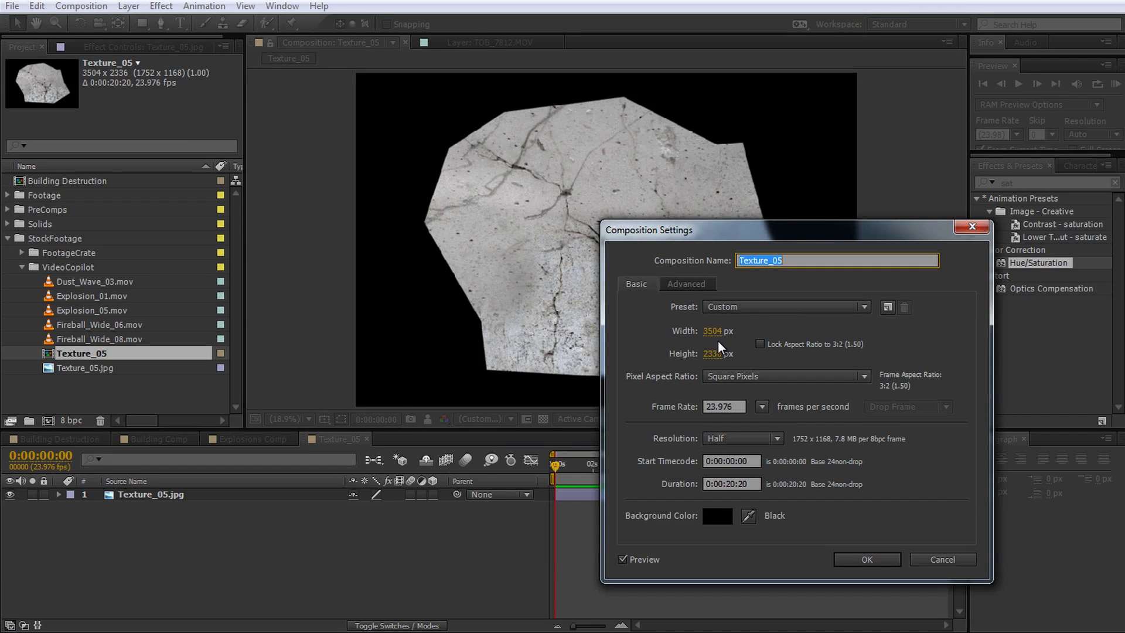
pyautogui.click(712, 331)
pyautogui.write('3000')
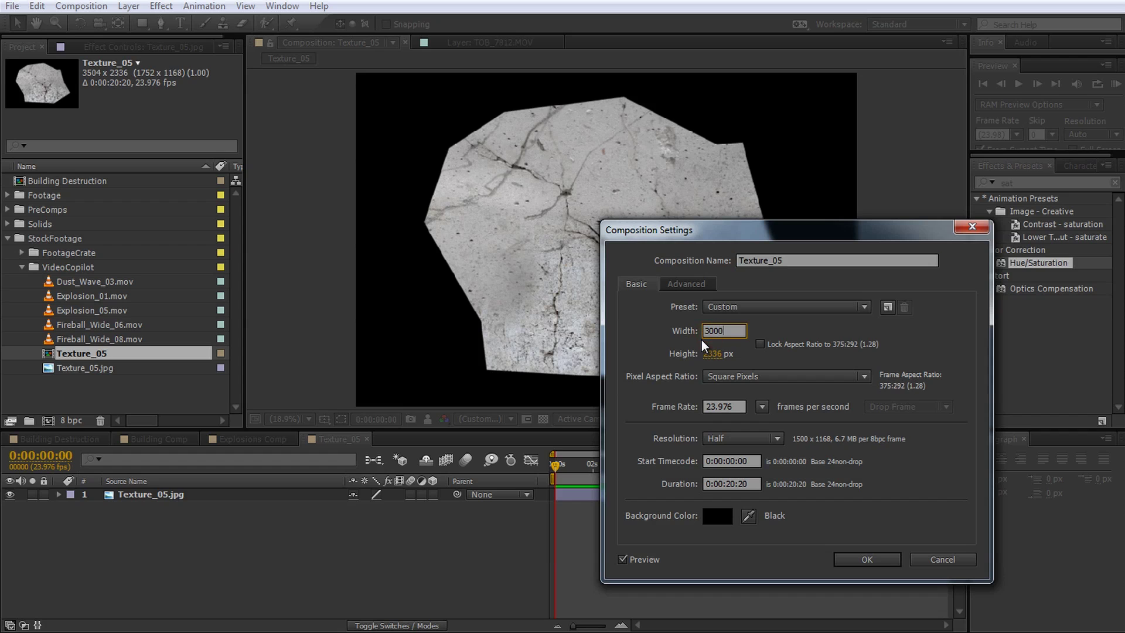
pyautogui.press('Tab')
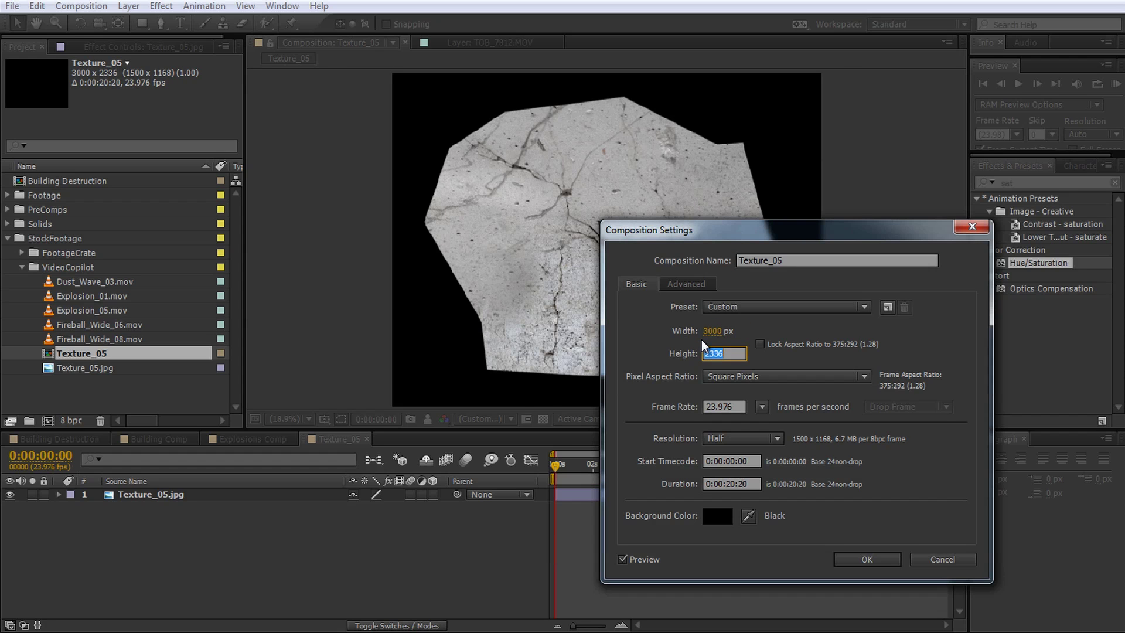
pyautogui.click(869, 556)
pyautogui.click(169, 496)
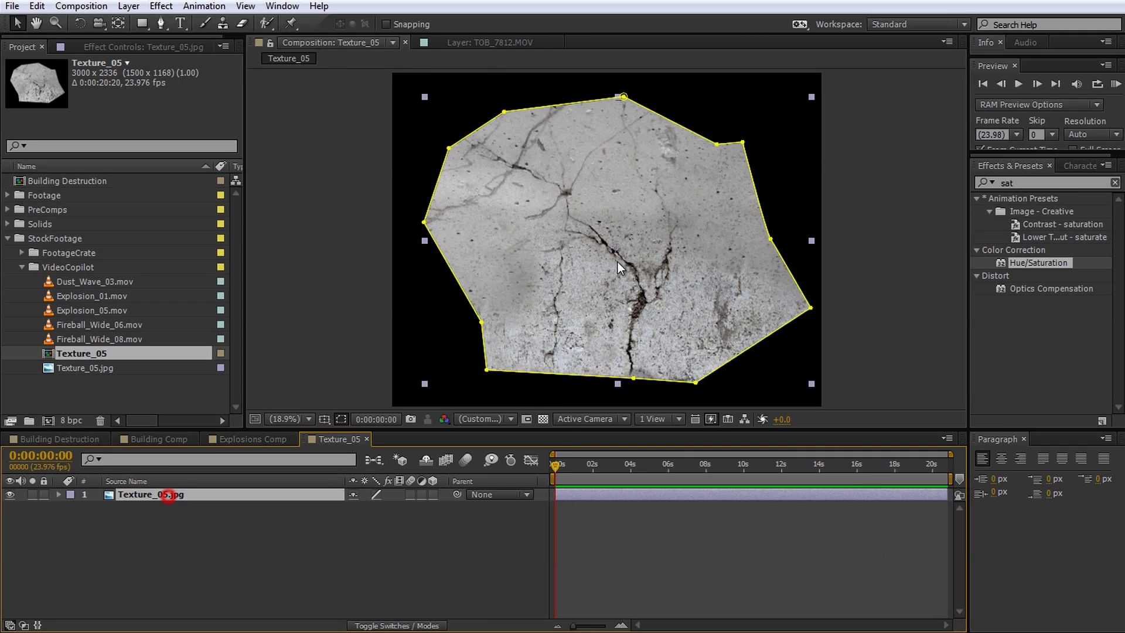
pyautogui.click(509, 537)
# Rename the Texture_05 composition as Concrete Particle Comp and move it into the PreComps folder.
pyautogui.click(69, 352)
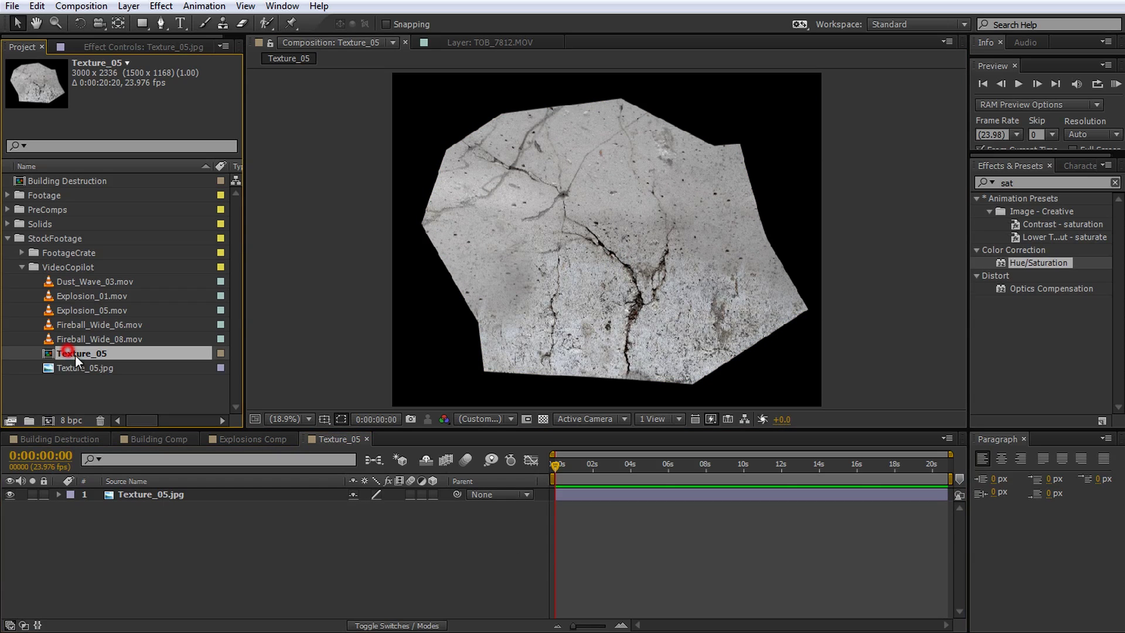
pyautogui.press('Return')
pyautogui.write('Concrete Particle Comp')
pyautogui.press('Return')
pyautogui.moveTo(82, 284); pyautogui.dragTo(41, 210)
pyautogui.click(8, 238)
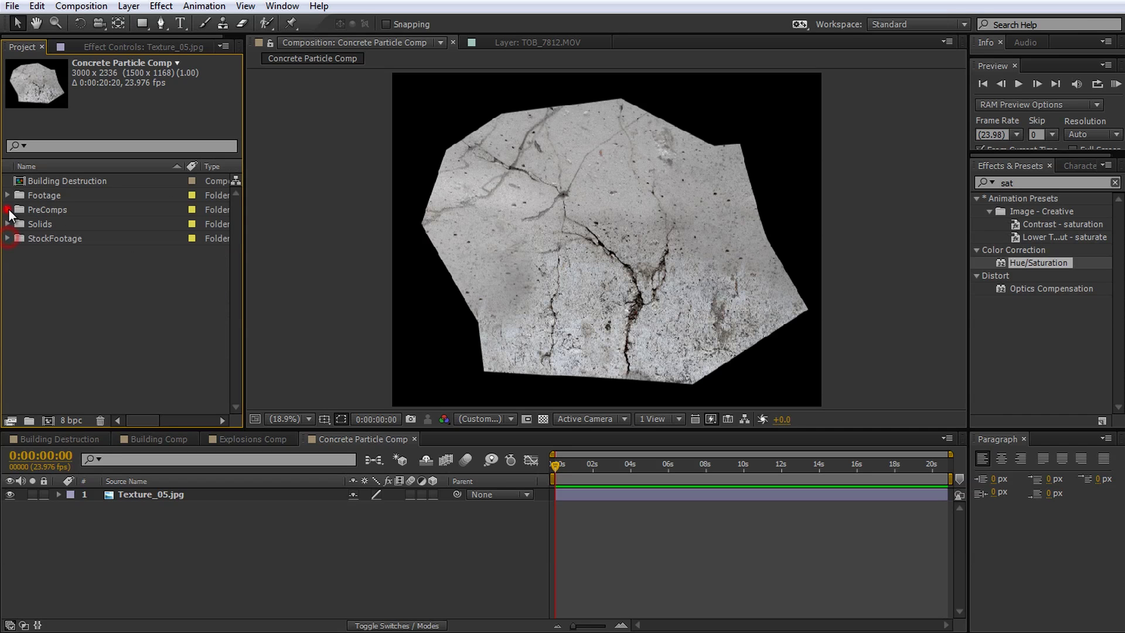
pyautogui.click(8, 209)
pyautogui.click(41, 211)
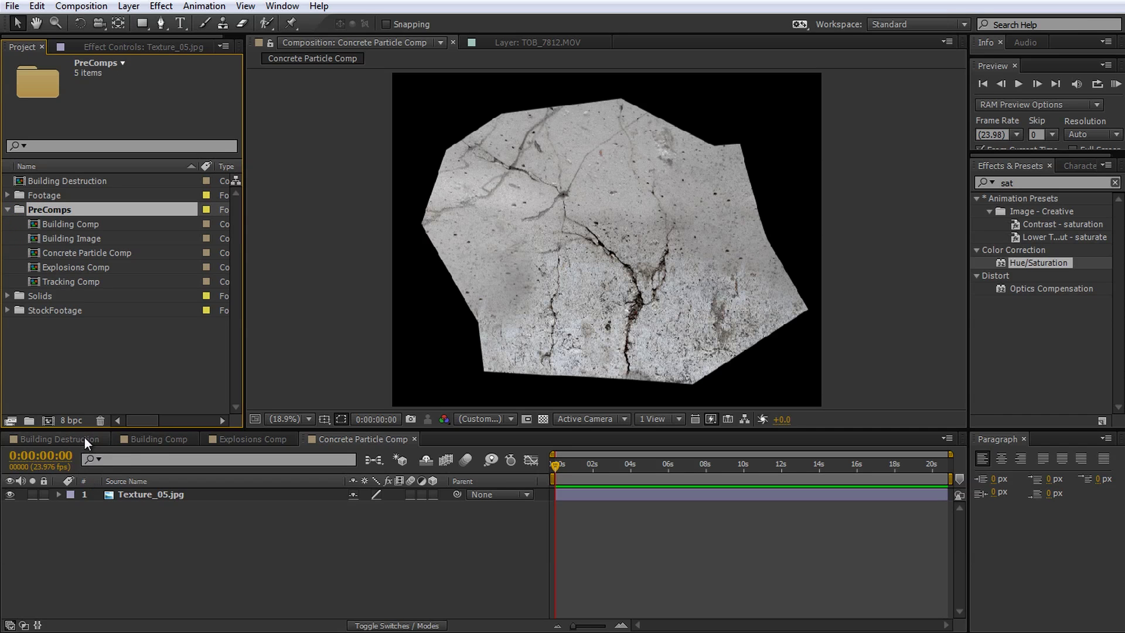
# Start a new solid in Building Comp, coloured black (000000) and named Debris Particles.
pyautogui.click(143, 443)
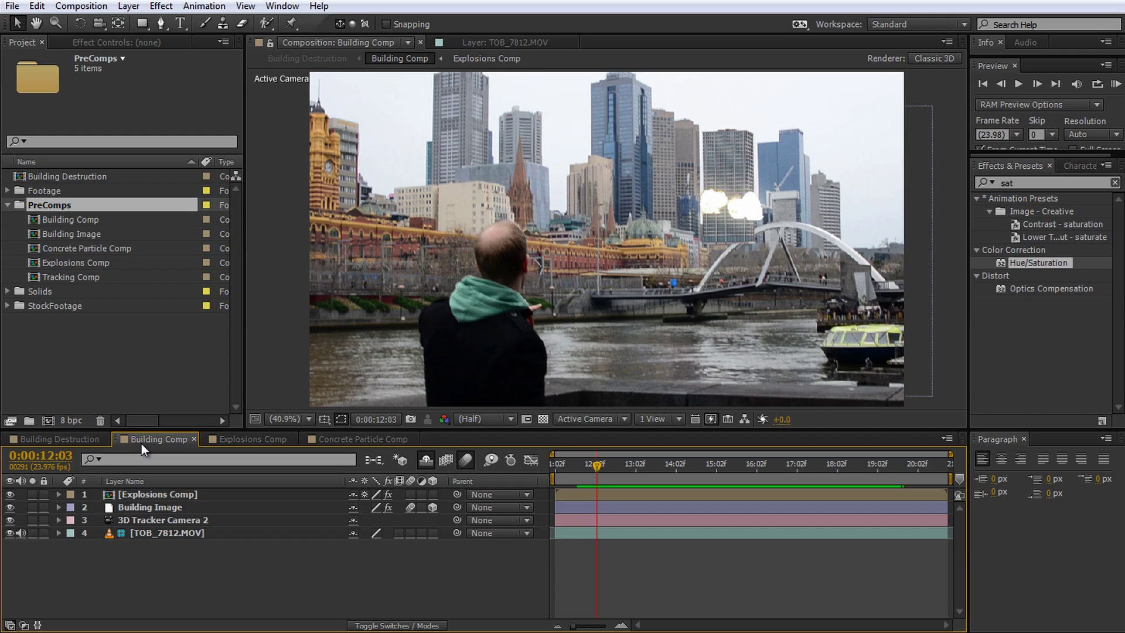
pyautogui.rightClick(208, 553)
pyautogui.click(275, 389)
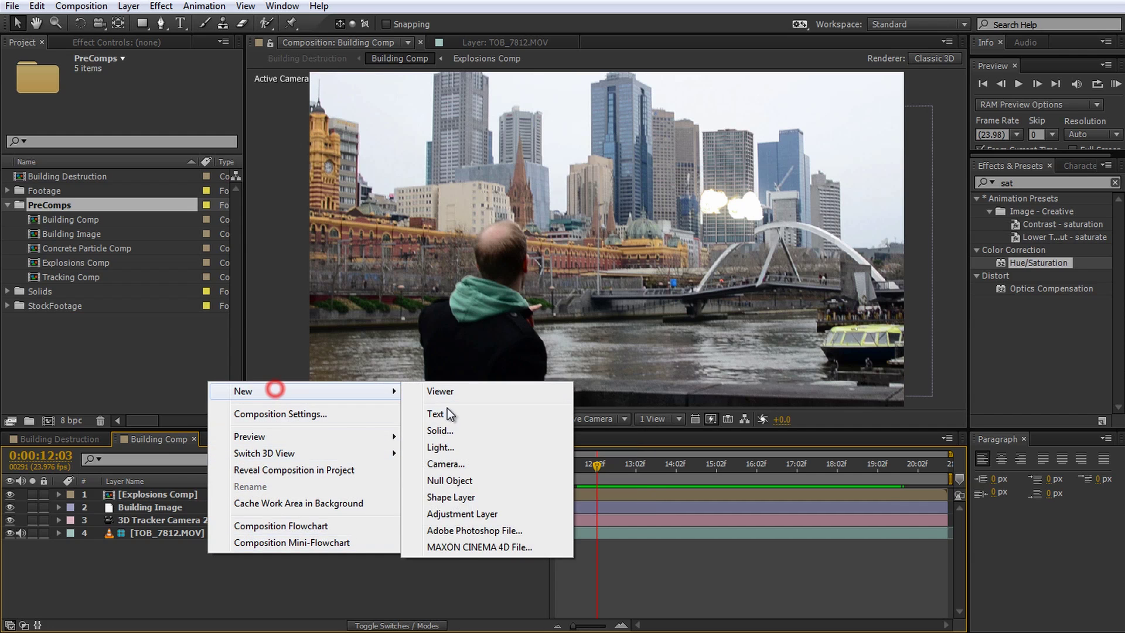
pyautogui.click(449, 431)
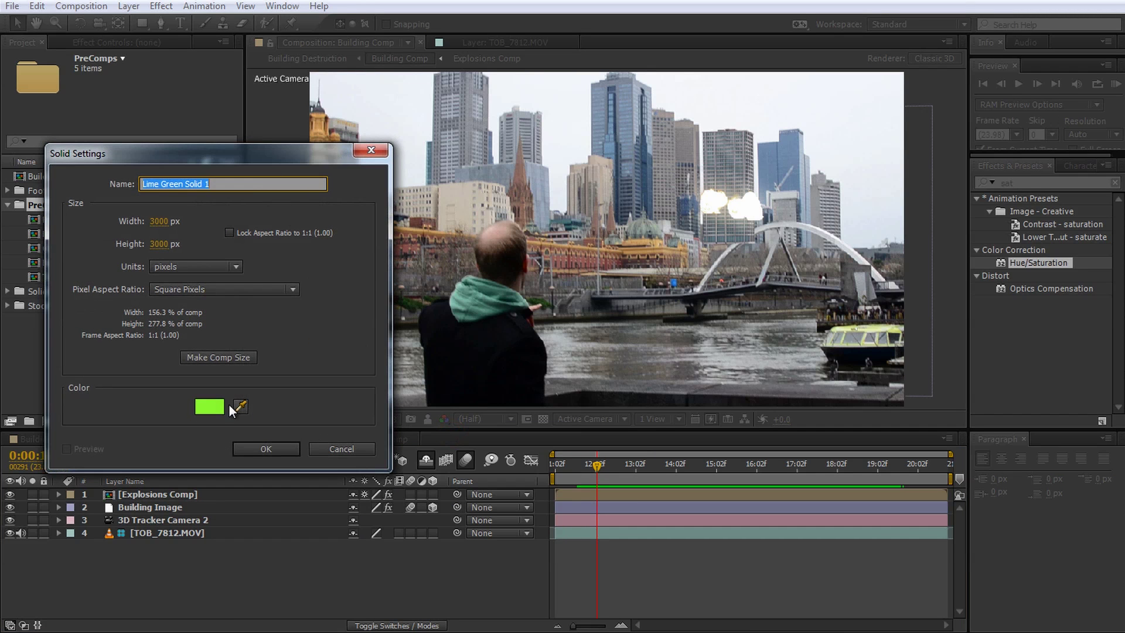
pyautogui.click(221, 406)
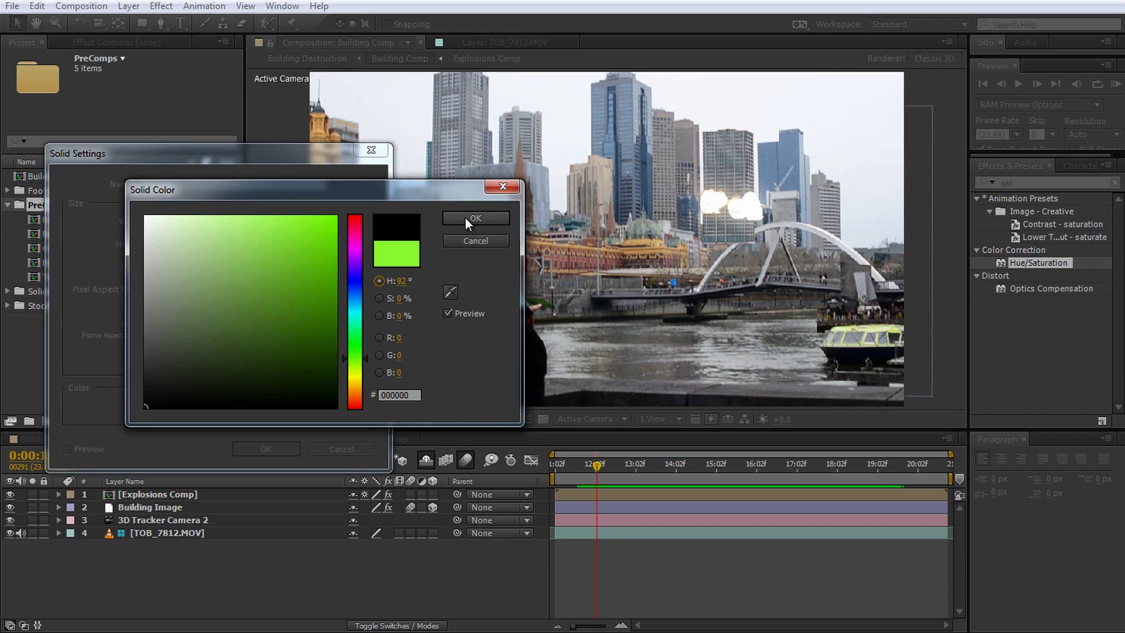
pyautogui.click(466, 218)
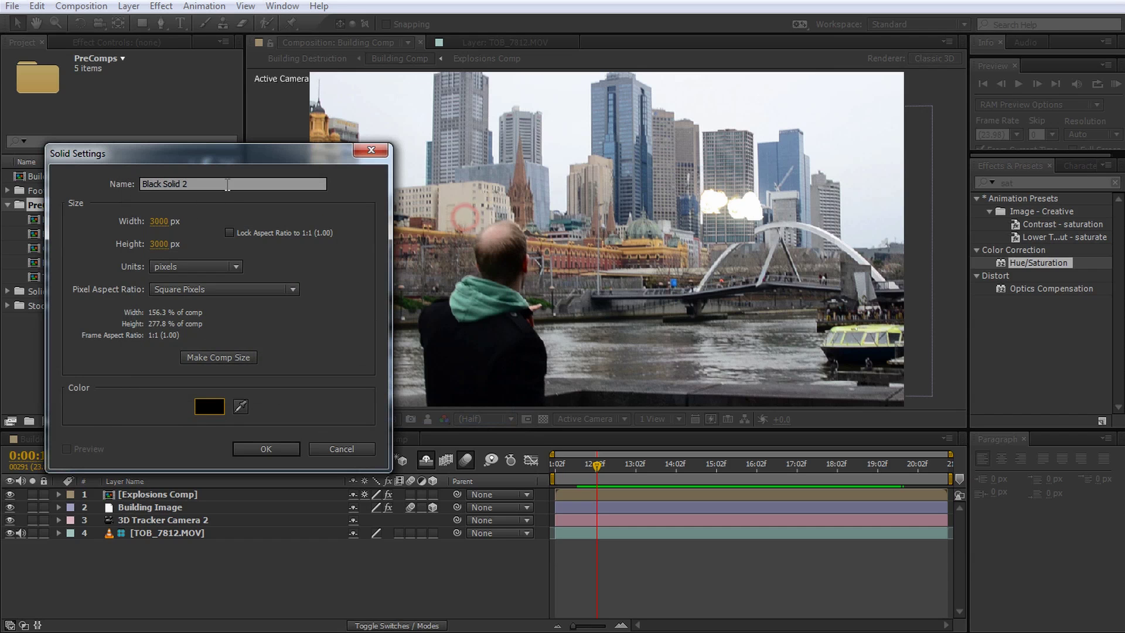
pyautogui.write('Debr')
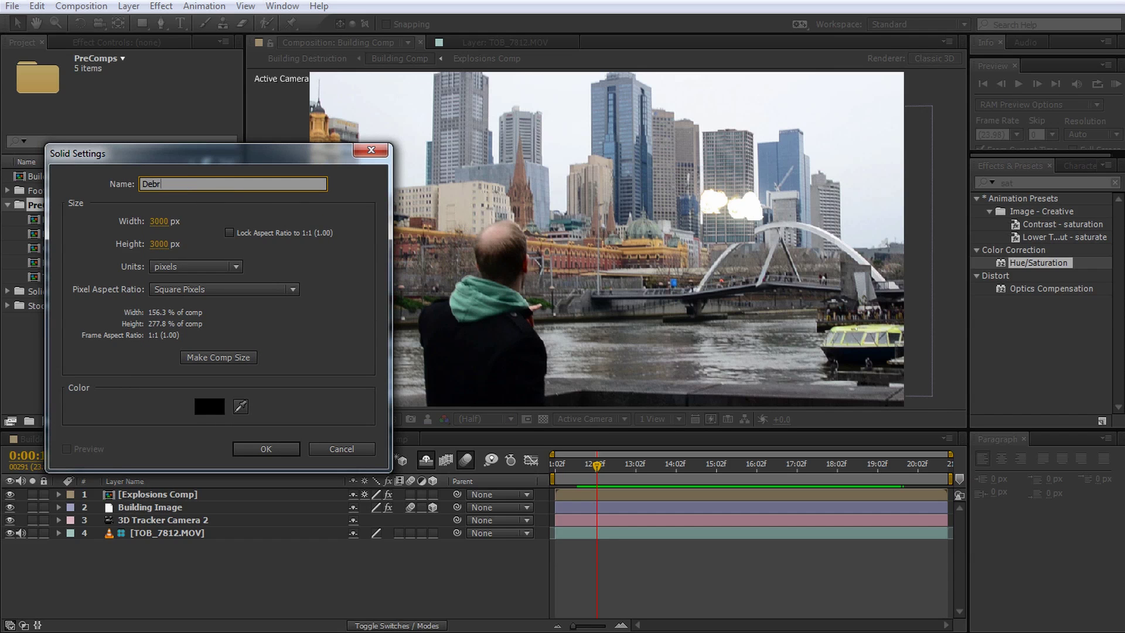
pyautogui.write('is Particles')
# Size the new solid at 1920 x 1080 px with the aspect ratio locked and create it.
pyautogui.click(158, 228)
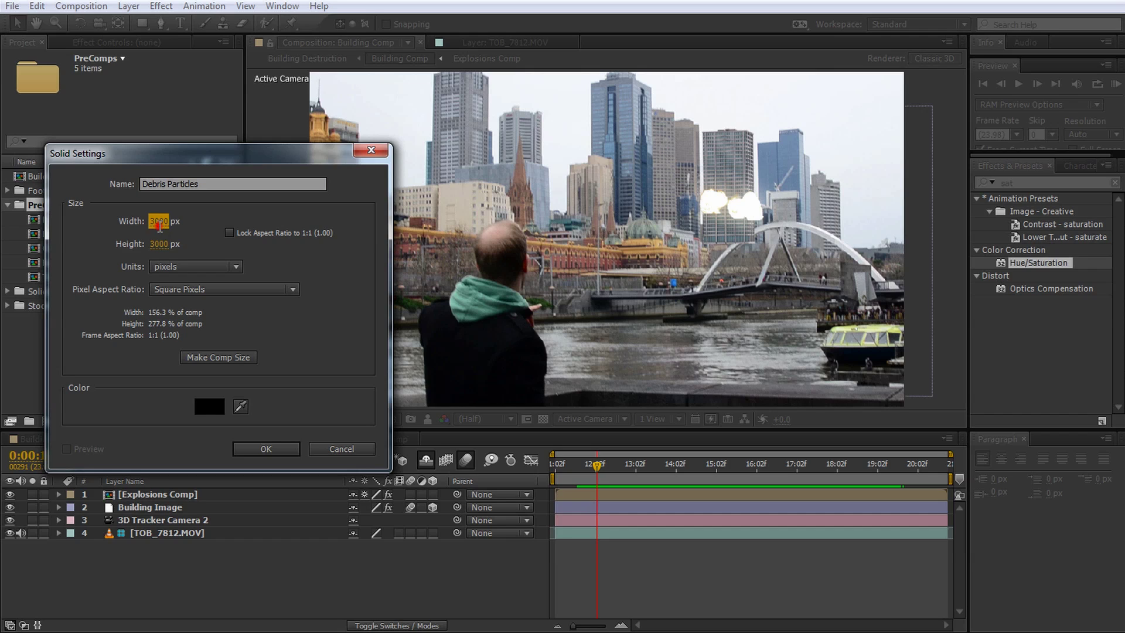
pyautogui.write('1920')
pyautogui.press('Tab')
pyautogui.write('1080')
pyautogui.press('Tab')
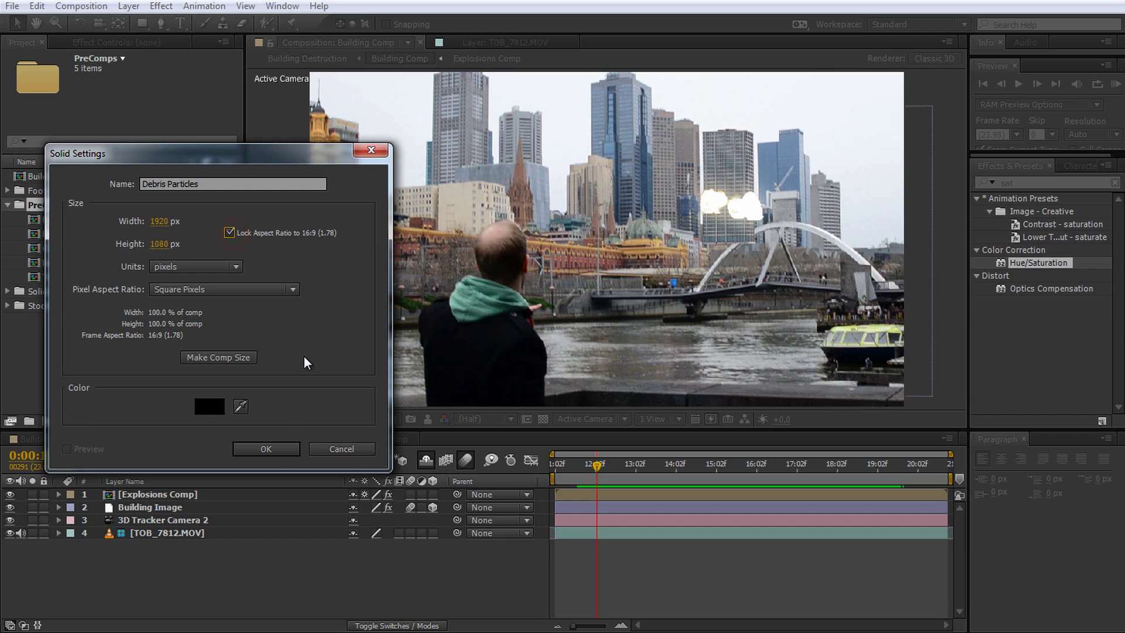
pyautogui.click(266, 449)
# Search the effects for "part" and apply CC Particle World to the Debris Particles solid.
pyautogui.click(1035, 183)
pyautogui.write('part')
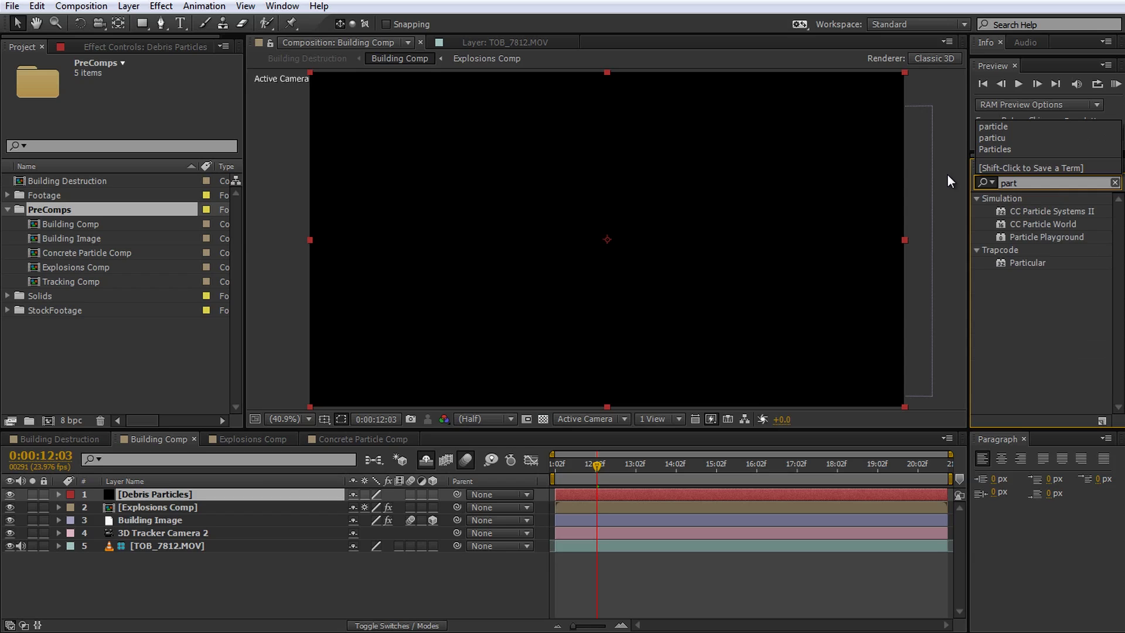
pyautogui.click(1024, 264)
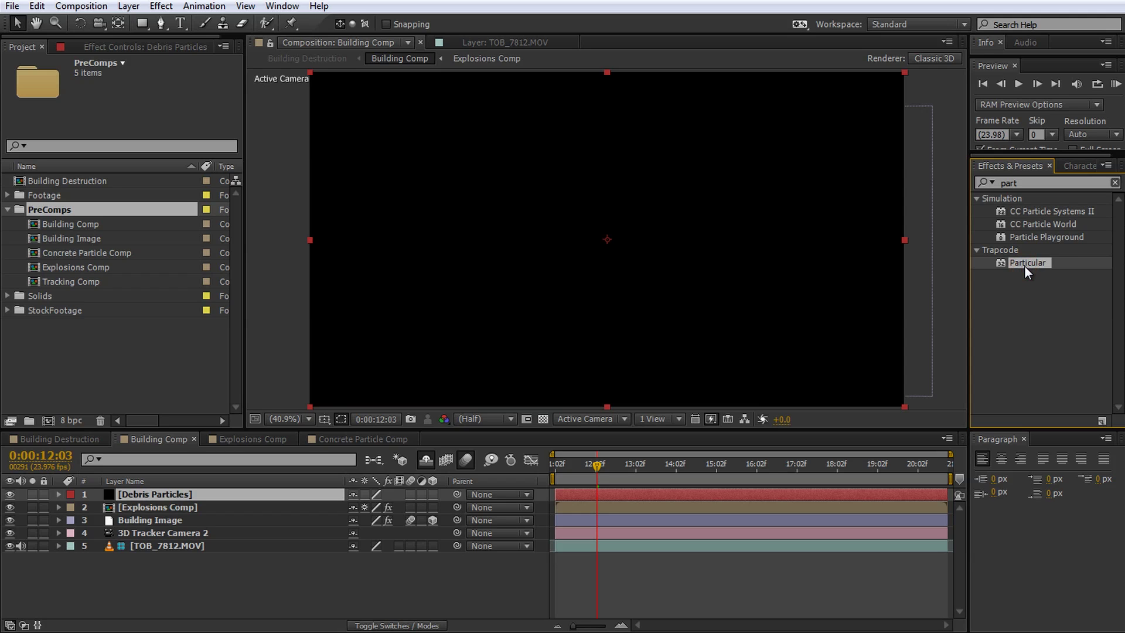
pyautogui.doubleClick(1046, 225)
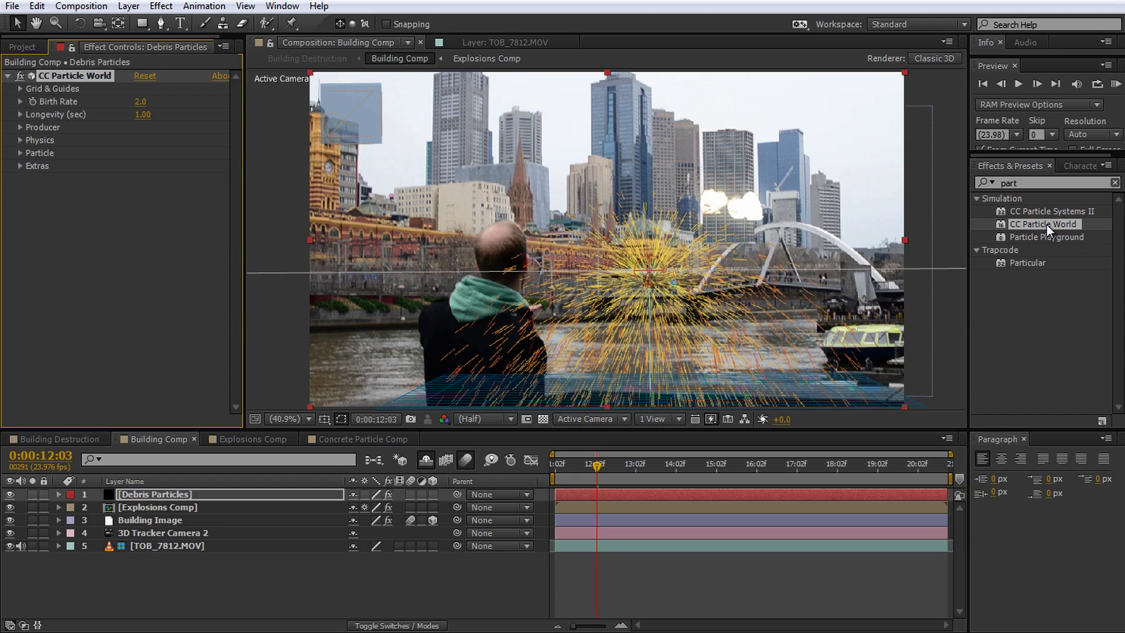
# Move the particle producer to Position X 1.65, Y -1.29, Z 29.05 over the exploding building and go to 0:00:12:01.
pyautogui.click(20, 127)
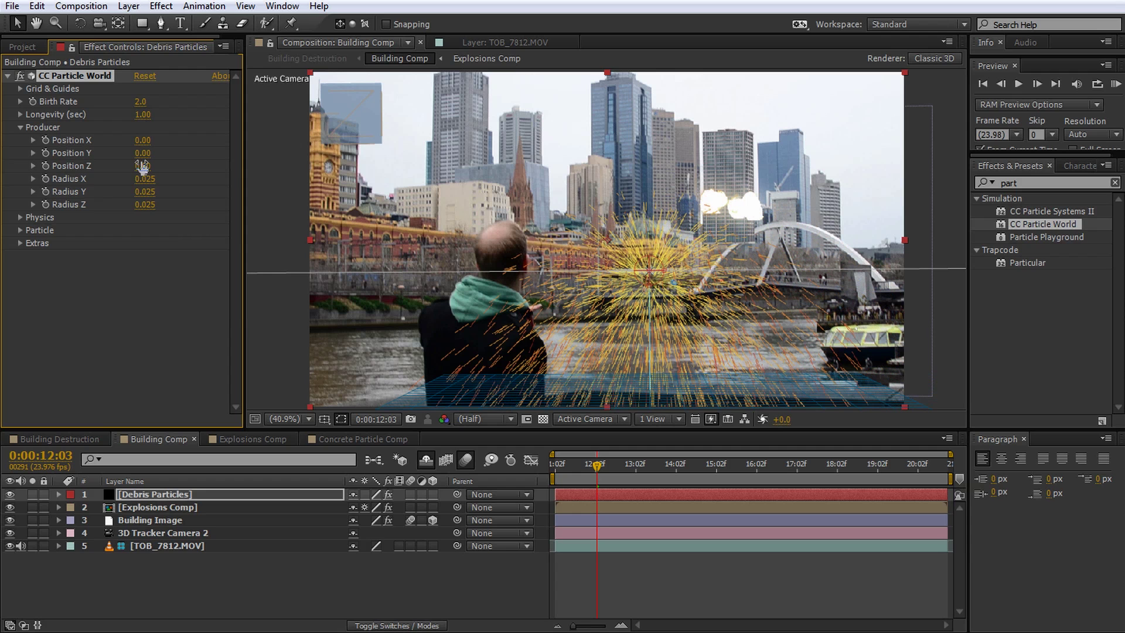
pyautogui.moveTo(143, 165); pyautogui.dragTo(352, 166)
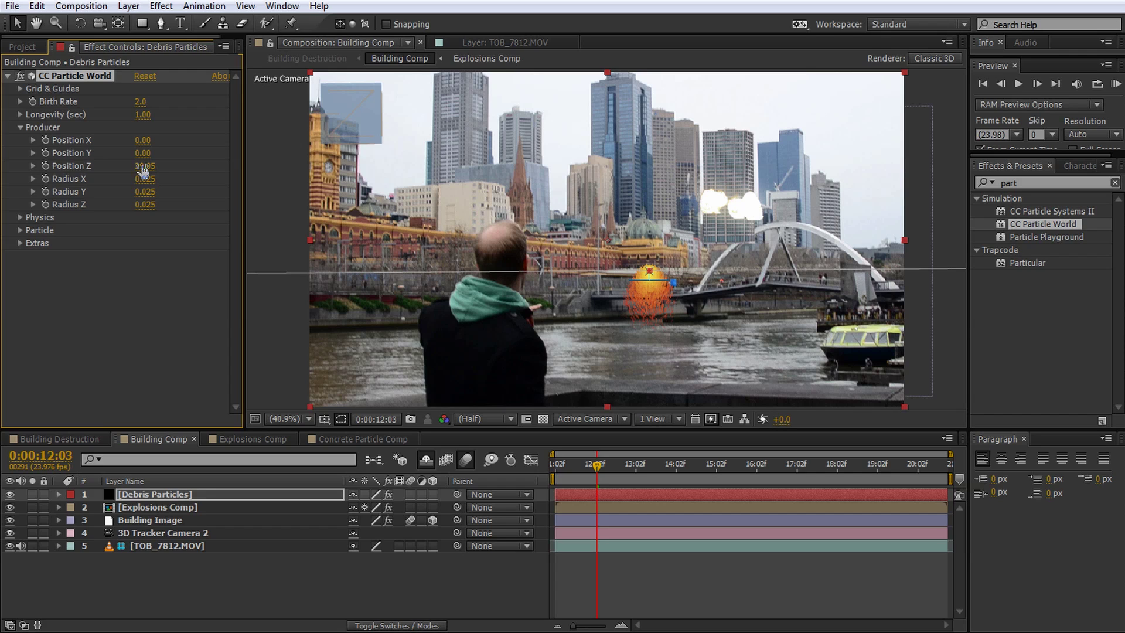
pyautogui.moveTo(143, 140); pyautogui.dragTo(45, 152)
pyautogui.moveTo(140, 141); pyautogui.dragTo(151, 142)
pyautogui.moveTo(597, 464)
pyautogui.mouseDown()
pyautogui.moveTo(798, 484)
pyautogui.moveTo(595, 480)
pyautogui.mouseUp()
# Add Concrete Particle Comp as the lowest layer of Building Comp and hide it.
pyautogui.click(23, 47)
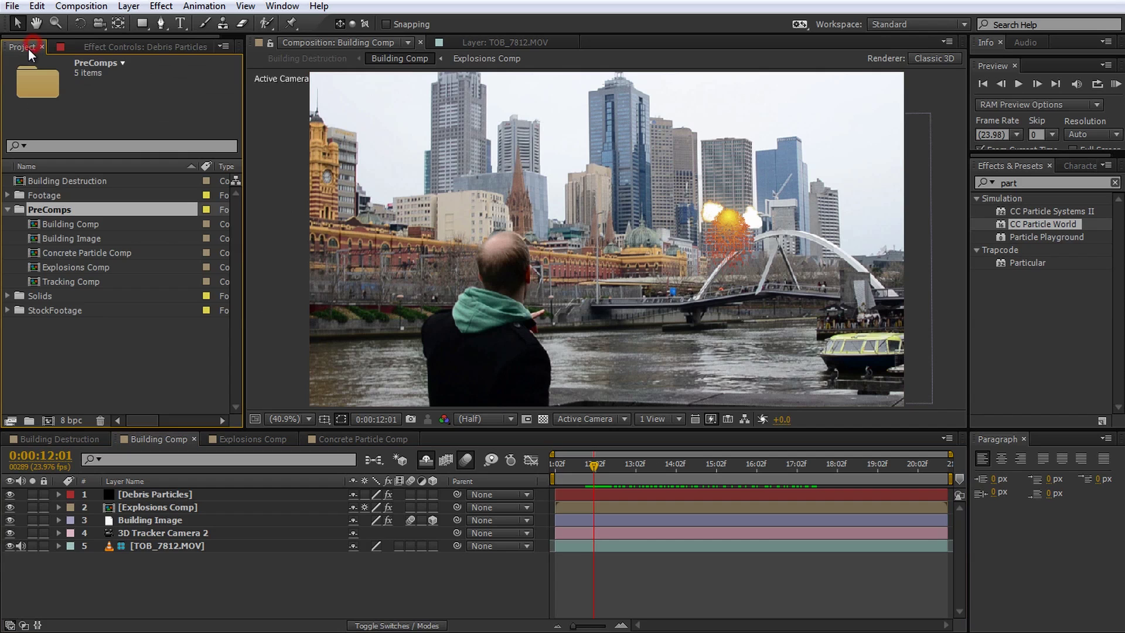
pyautogui.click(70, 252)
pyautogui.moveTo(55, 265); pyautogui.dragTo(152, 599)
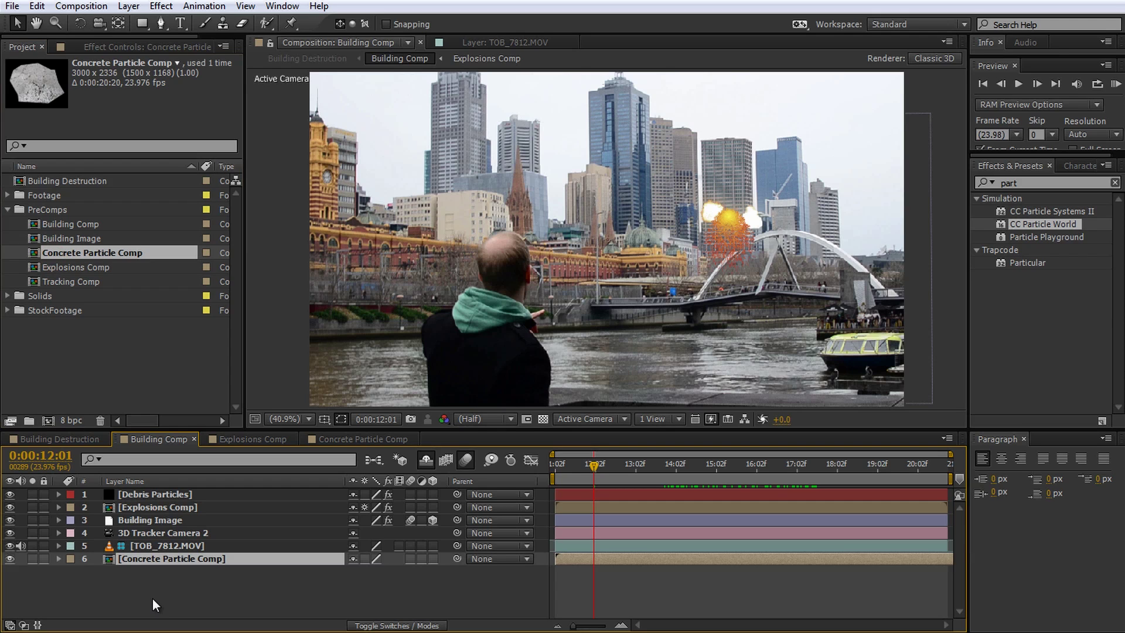
pyautogui.click(10, 558)
# Push the Debris Particles producer further back, setting Position Z to 99.35, Position X to 5.07 and Position Y to -4.02.
pyautogui.click(163, 494)
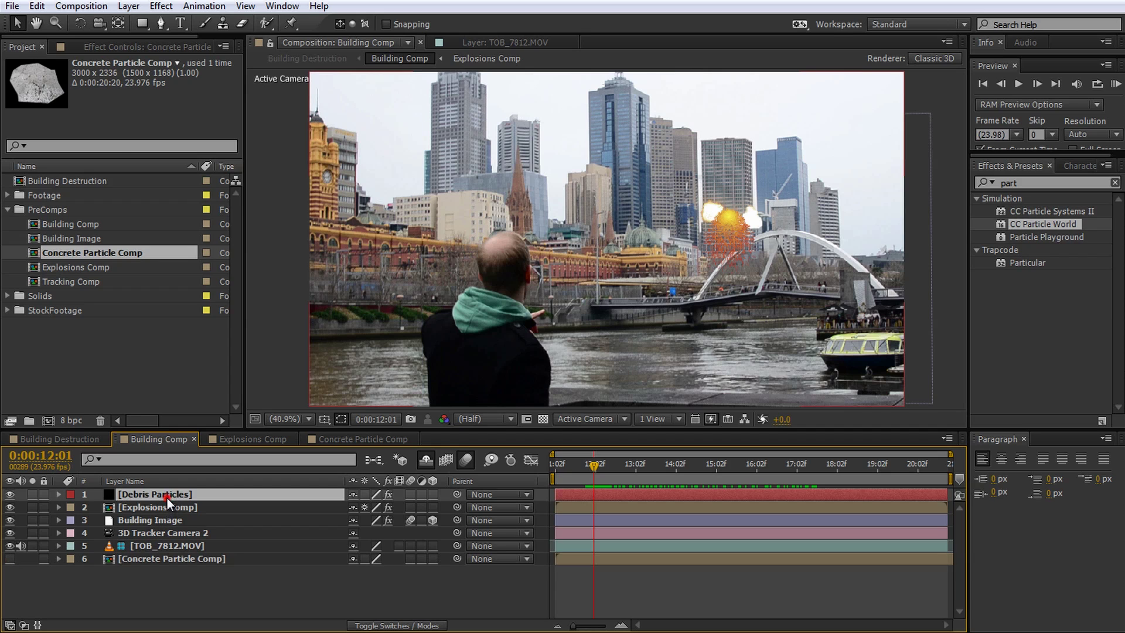
pyautogui.click(141, 46)
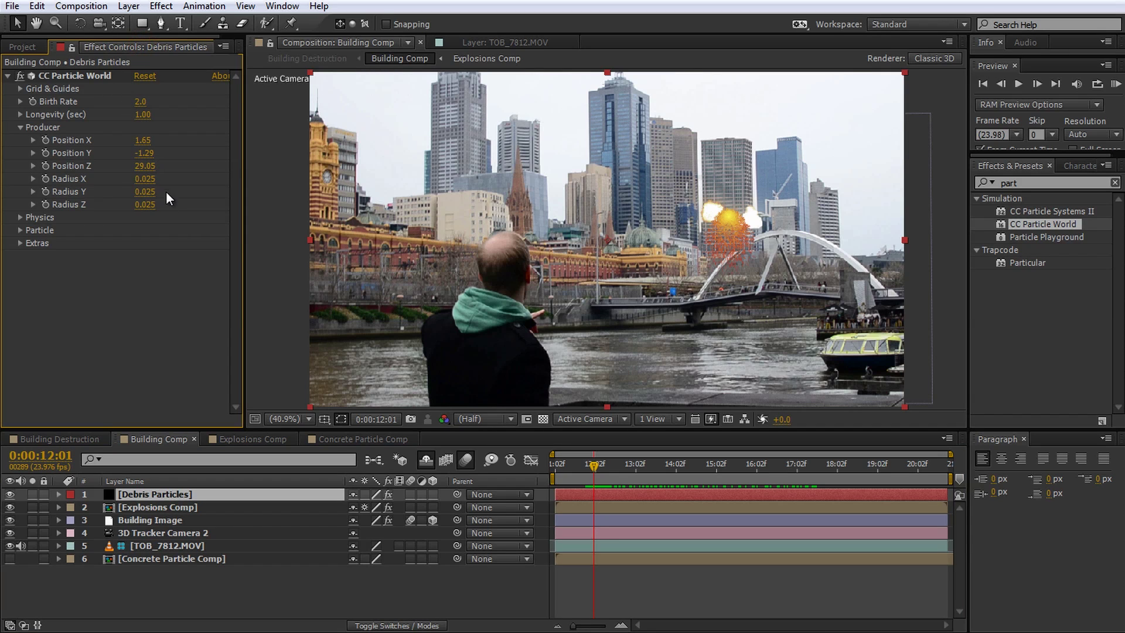
pyautogui.moveTo(146, 167); pyautogui.dragTo(146, 171)
pyautogui.moveTo(144, 171); pyautogui.dragTo(668, 160)
pyautogui.moveTo(142, 140); pyautogui.dragTo(411, 147)
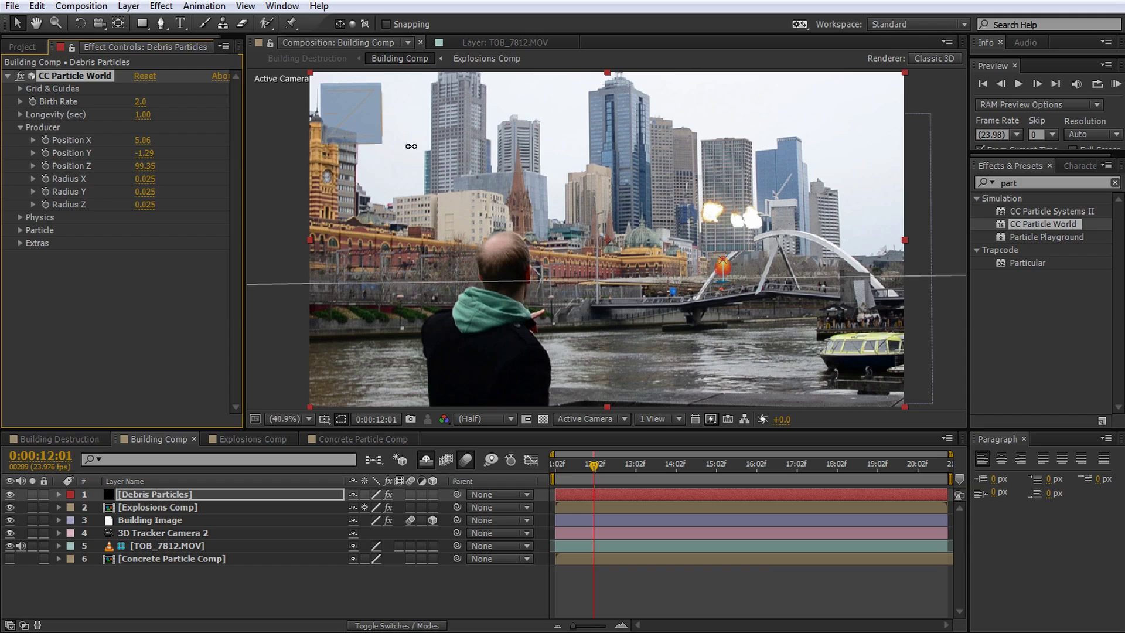
pyautogui.moveTo(144, 153); pyautogui.dragTo(2, 150)
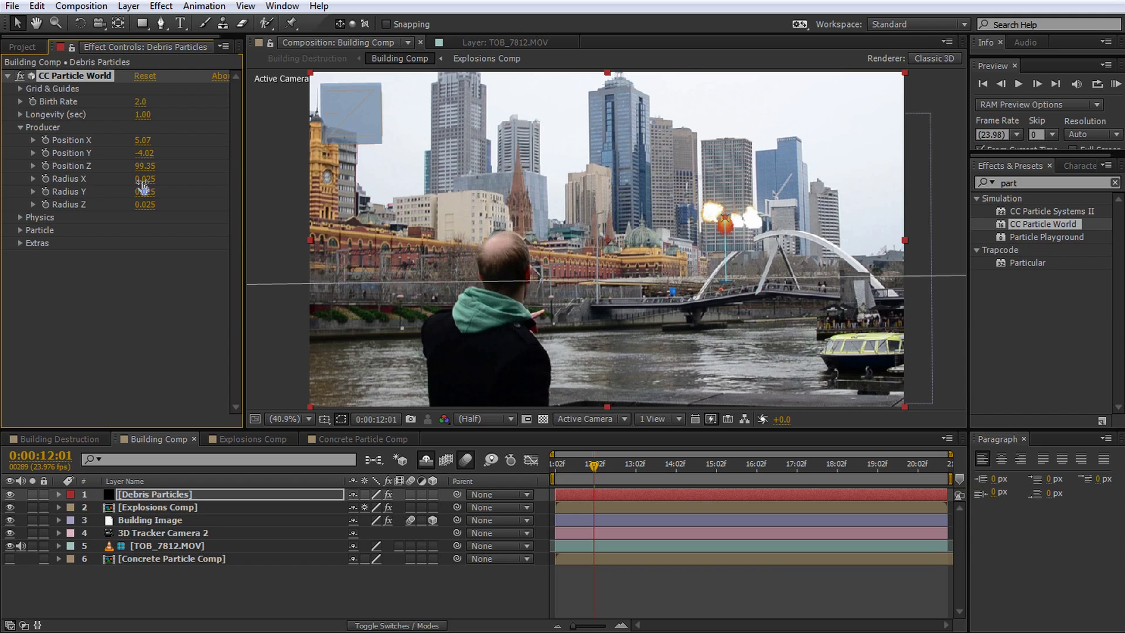
# Widen the producer to Radius X 1.765 and realign it with the building at Position X 5.18, Position Y -4.56.
pyautogui.moveTo(143, 187); pyautogui.dragTo(262, 168)
pyautogui.moveTo(145, 142); pyautogui.dragTo(154, 141)
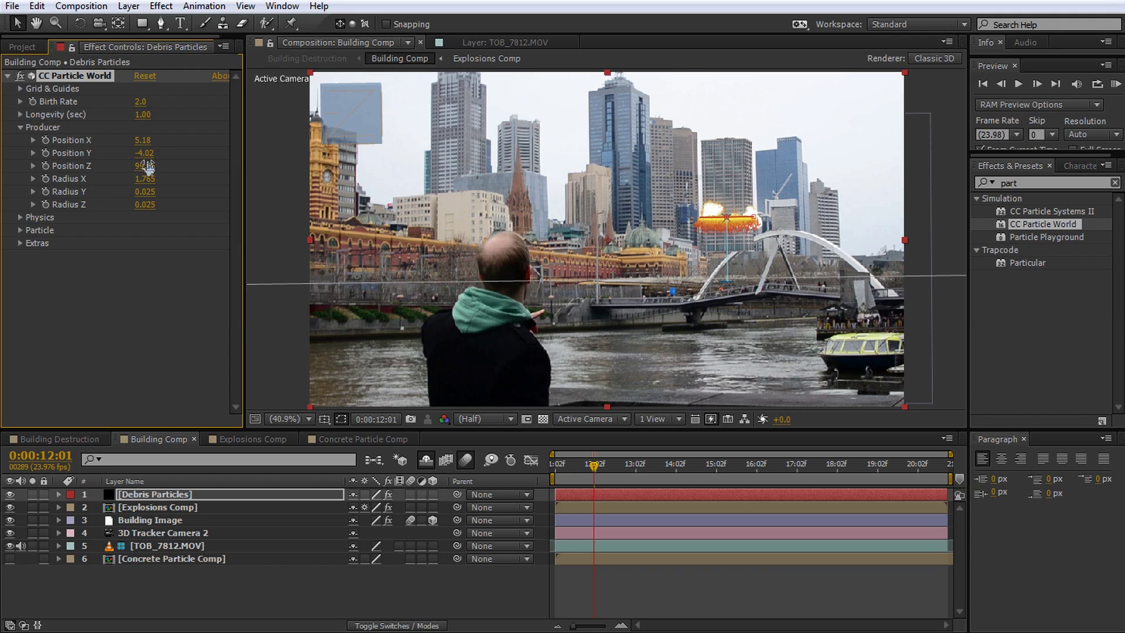
pyautogui.moveTo(145, 153); pyautogui.dragTo(116, 162)
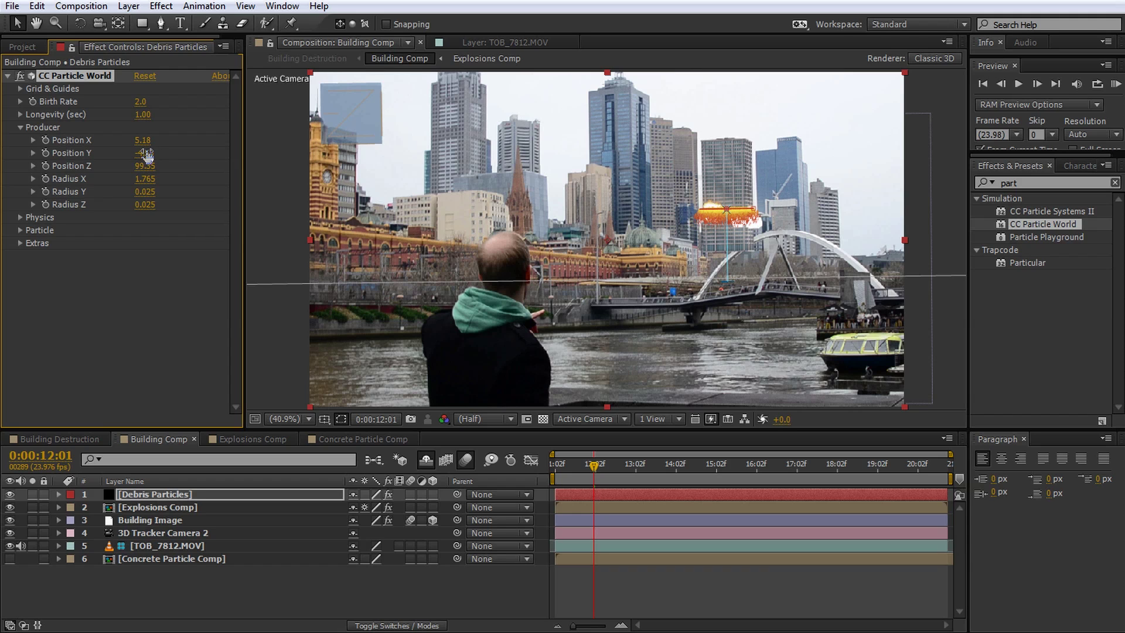
# Change the Debris Particles' Particle Type to Textured QuadPolygon and use Concrete Particle Comp as the texture layer.
pyautogui.click(20, 230)
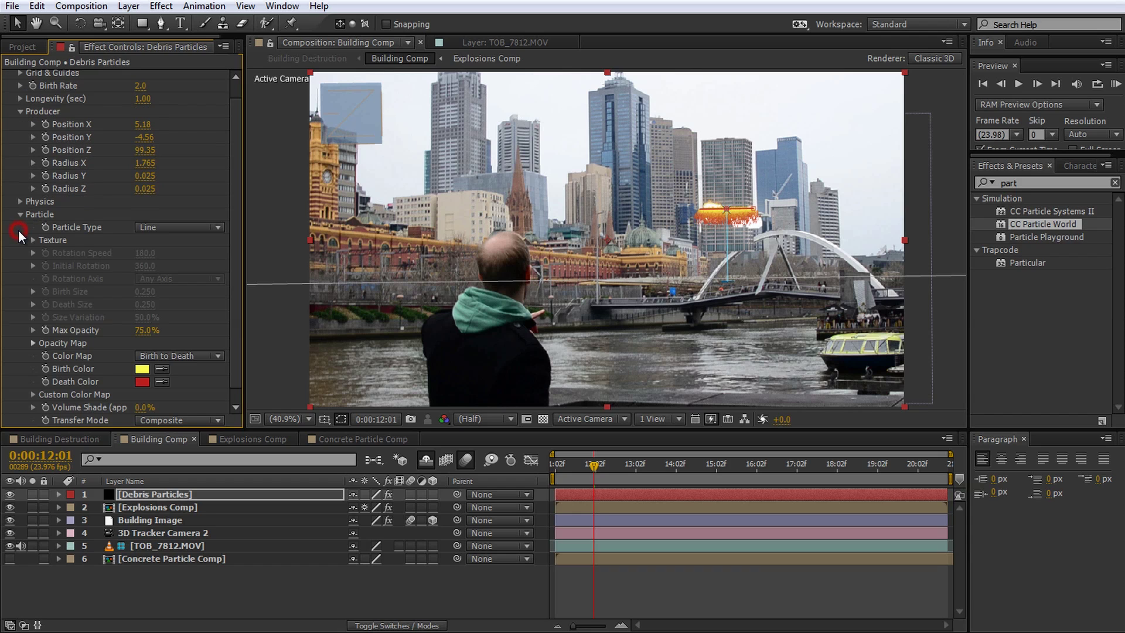
pyautogui.click(155, 228)
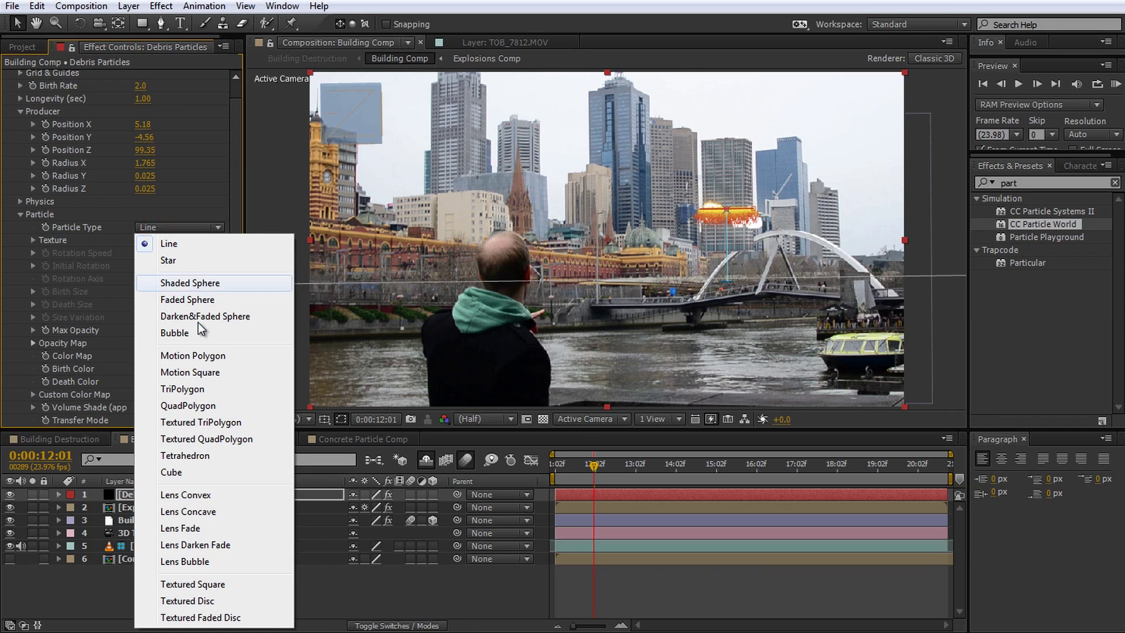
pyautogui.click(209, 439)
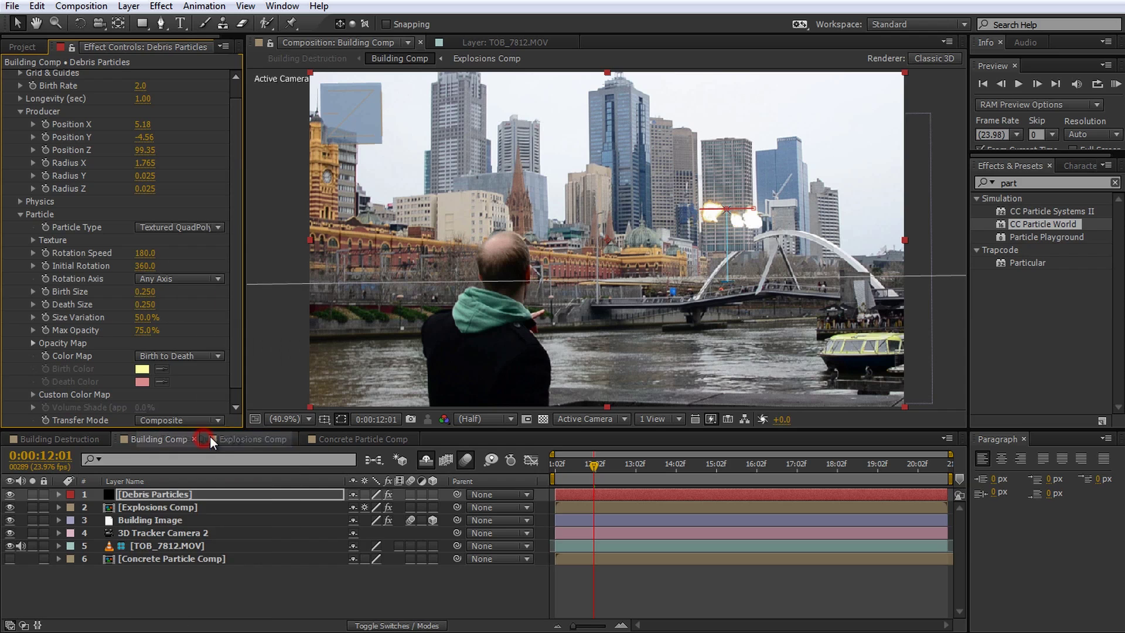
pyautogui.click(32, 240)
pyautogui.click(170, 254)
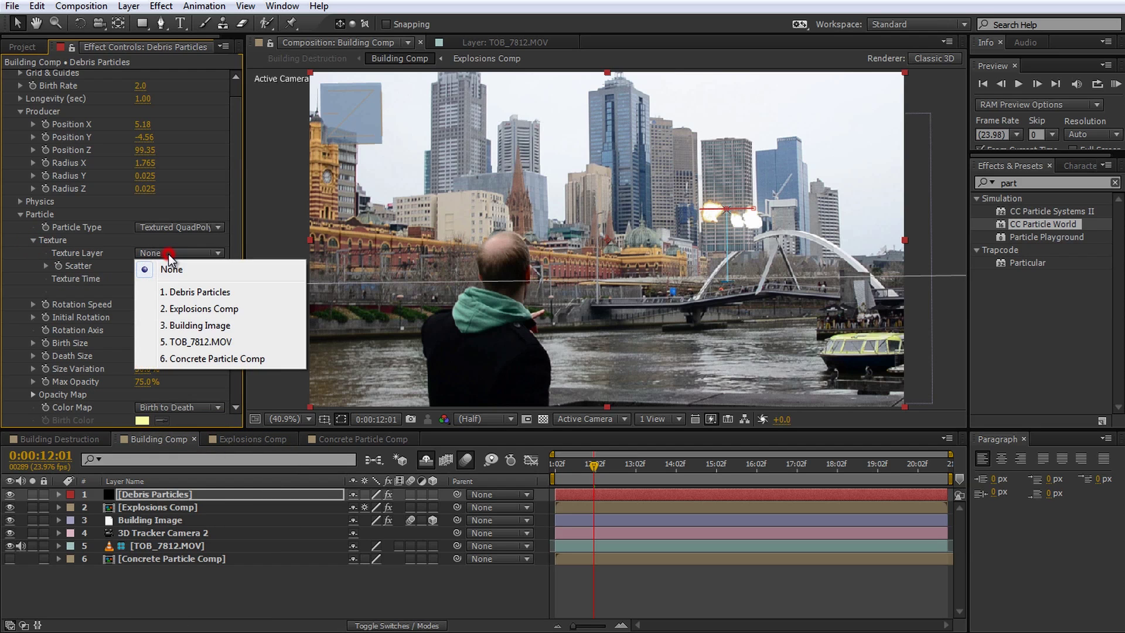
pyautogui.click(191, 358)
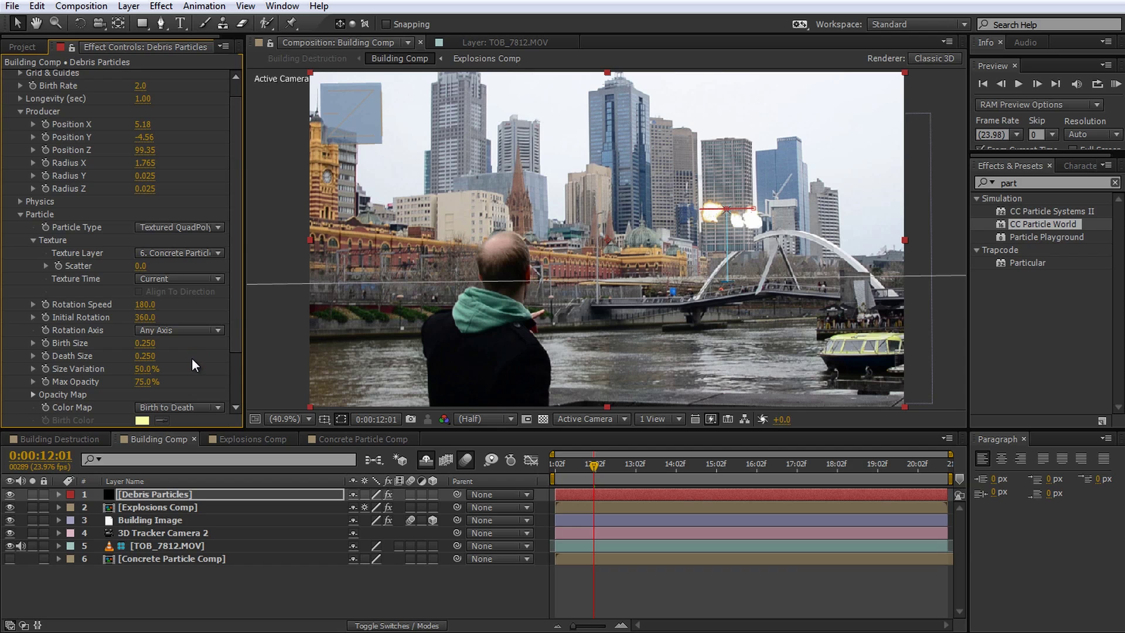
# Enlarge the concrete particles by setting both Birth Size and Death Size to 10.
pyautogui.scroll(-3, 189, 304)
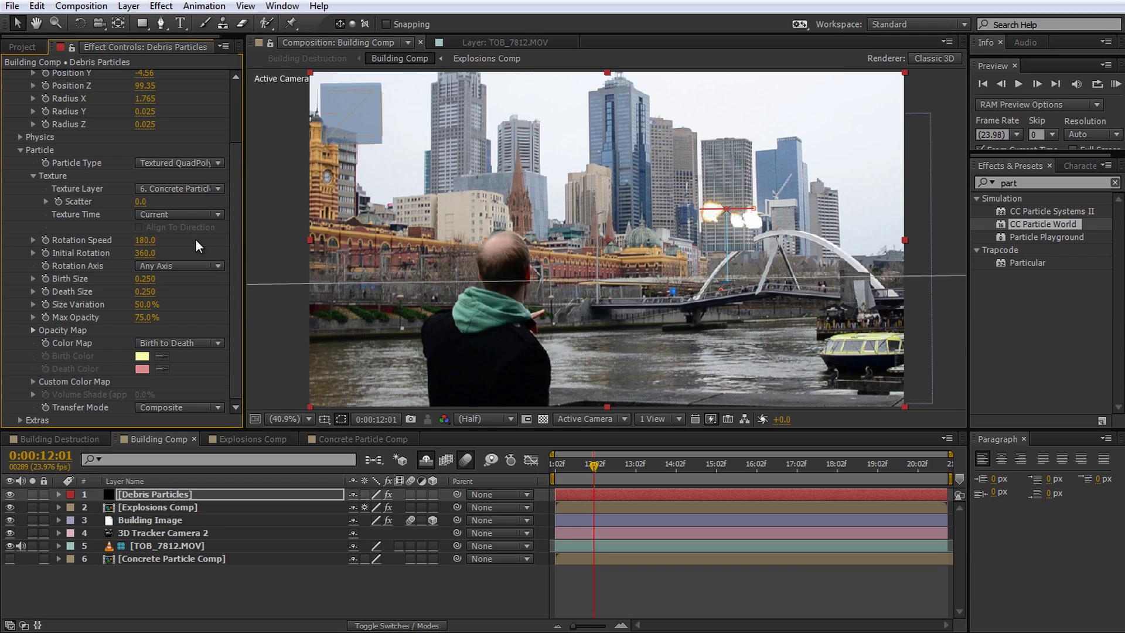
pyautogui.click(147, 282)
pyautogui.write('10')
pyautogui.click(172, 288)
pyautogui.click(145, 291)
pyautogui.write('10')
pyautogui.click(191, 287)
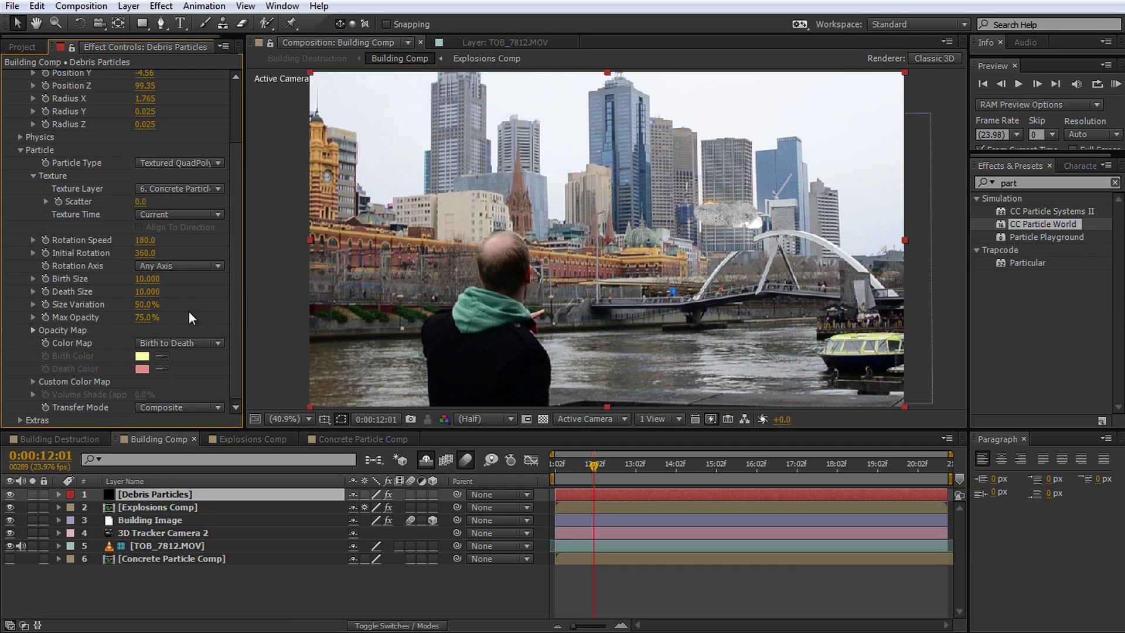
# Check the debris at 0:00:13:09 and set the particle Longevity to 10 seconds.
pyautogui.moveTo(589, 470); pyautogui.dragTo(647, 463)
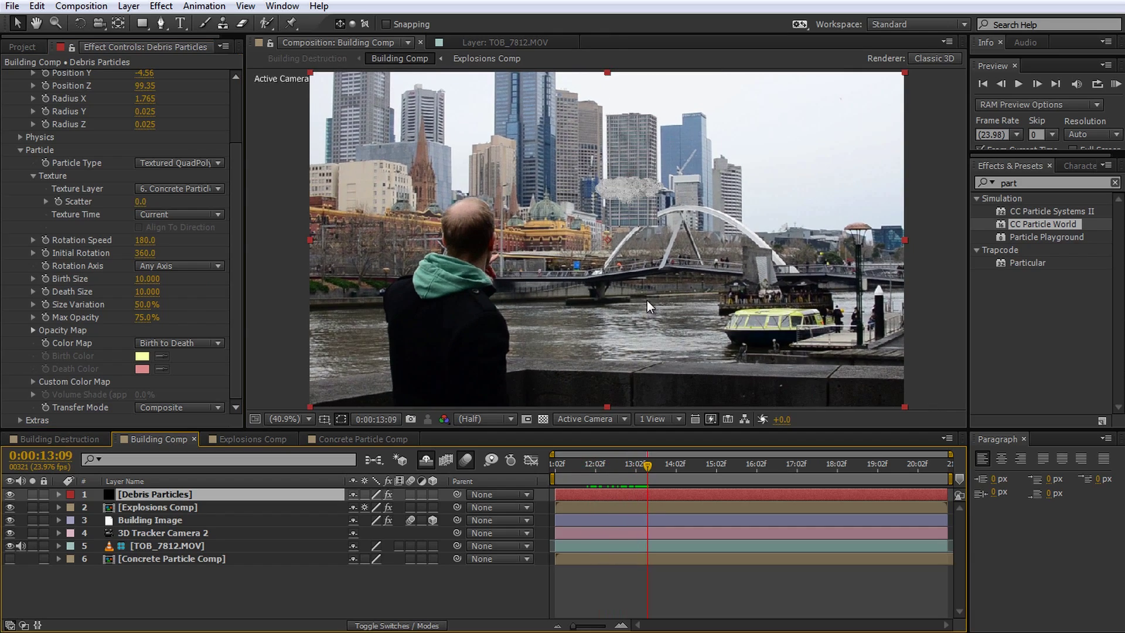
pyautogui.scroll(4, 624, 170)
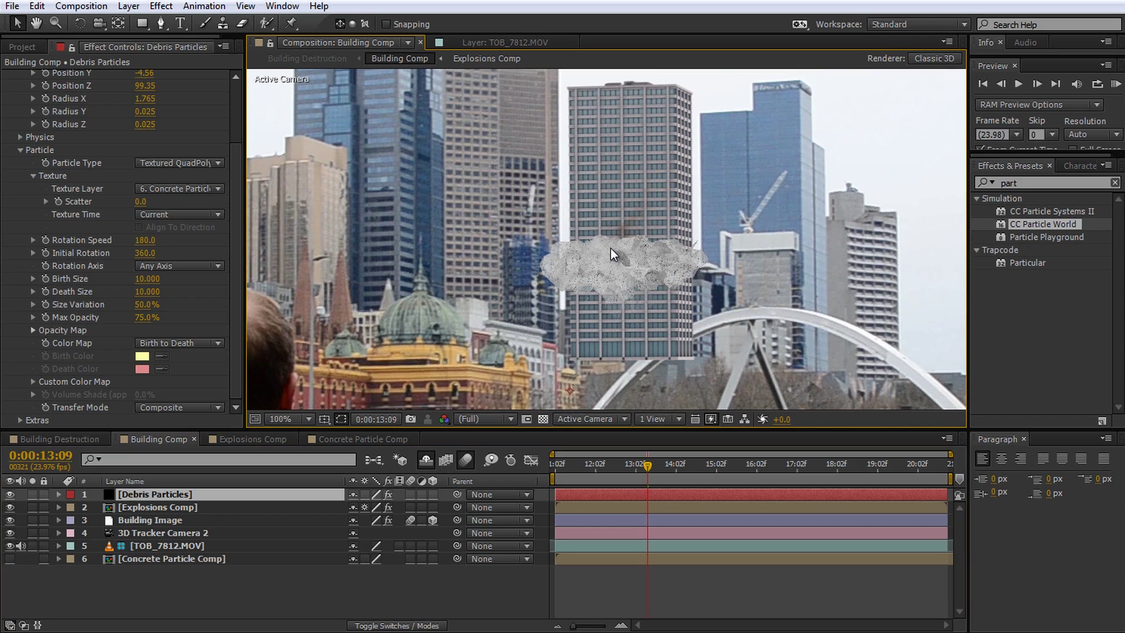
pyautogui.scroll(3, 227, 213)
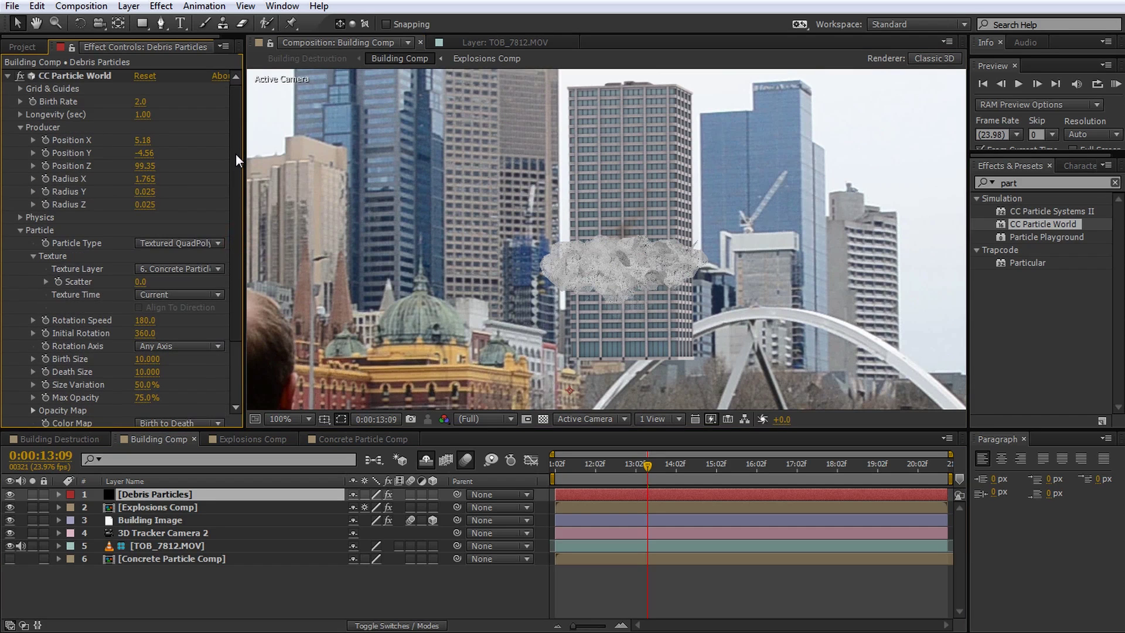
pyautogui.click(140, 114)
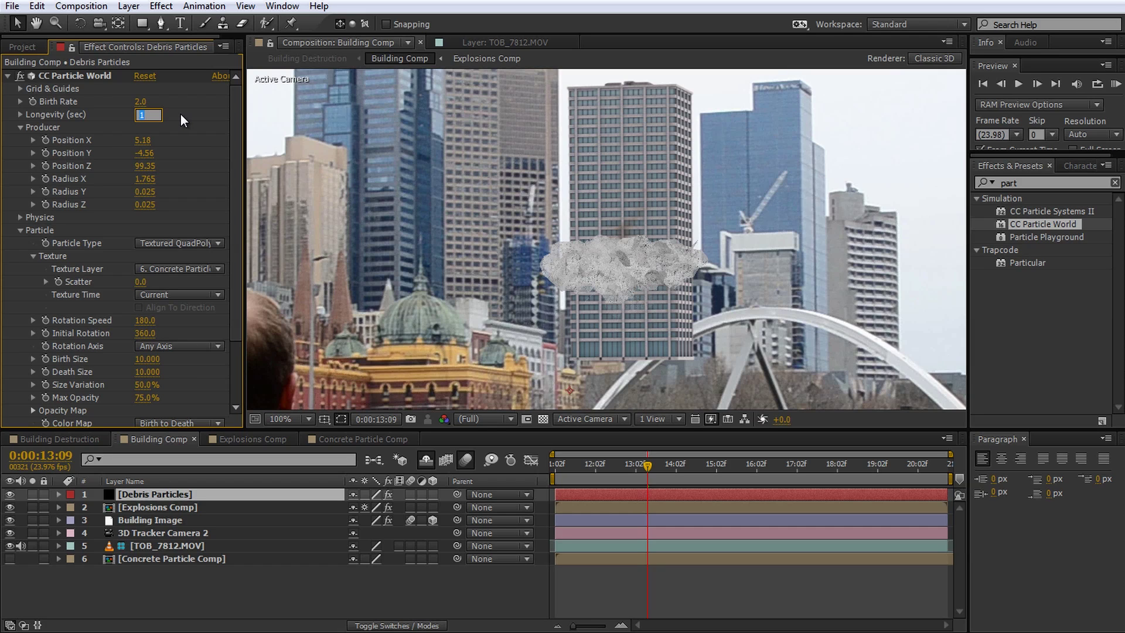
pyautogui.write('10')
pyautogui.press('Return')
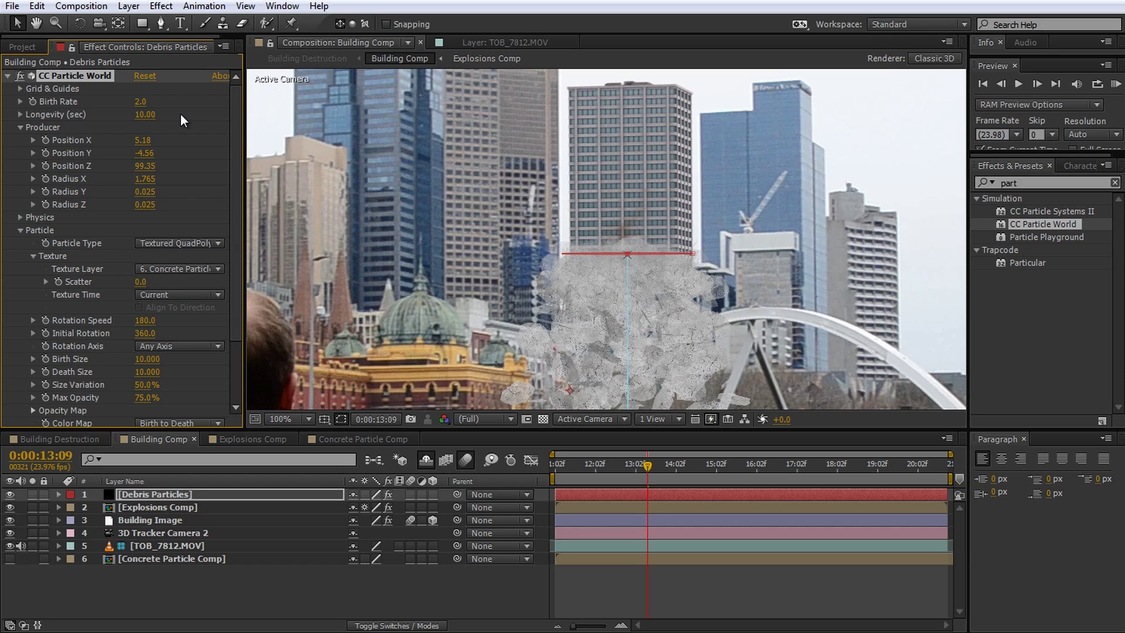
# Check the falling debris at 0:00:14:11 and reduce both Birth Size and Death Size to 6.
pyautogui.scroll(-2, 660, 293)
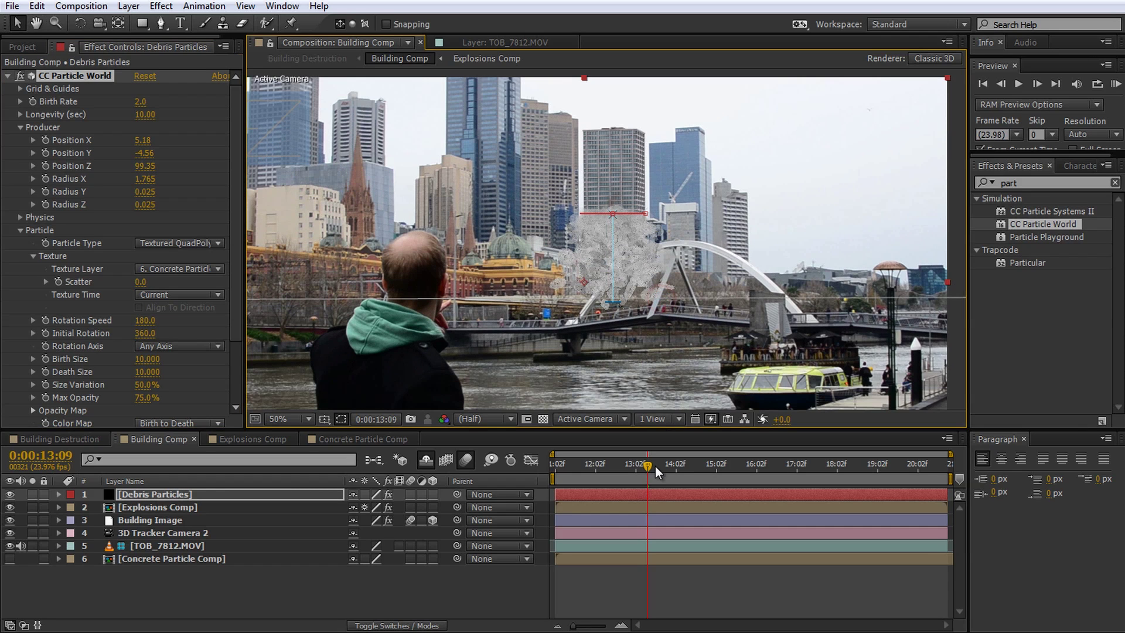
pyautogui.moveTo(648, 463); pyautogui.dragTo(690, 466)
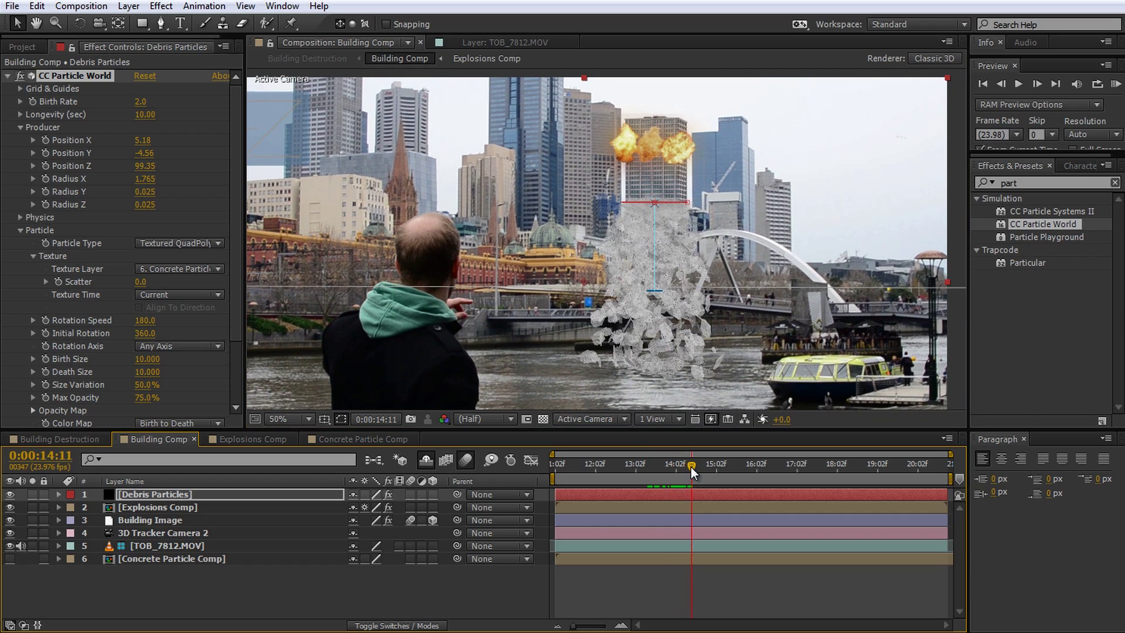
pyautogui.moveTo(235, 244); pyautogui.dragTo(225, 349)
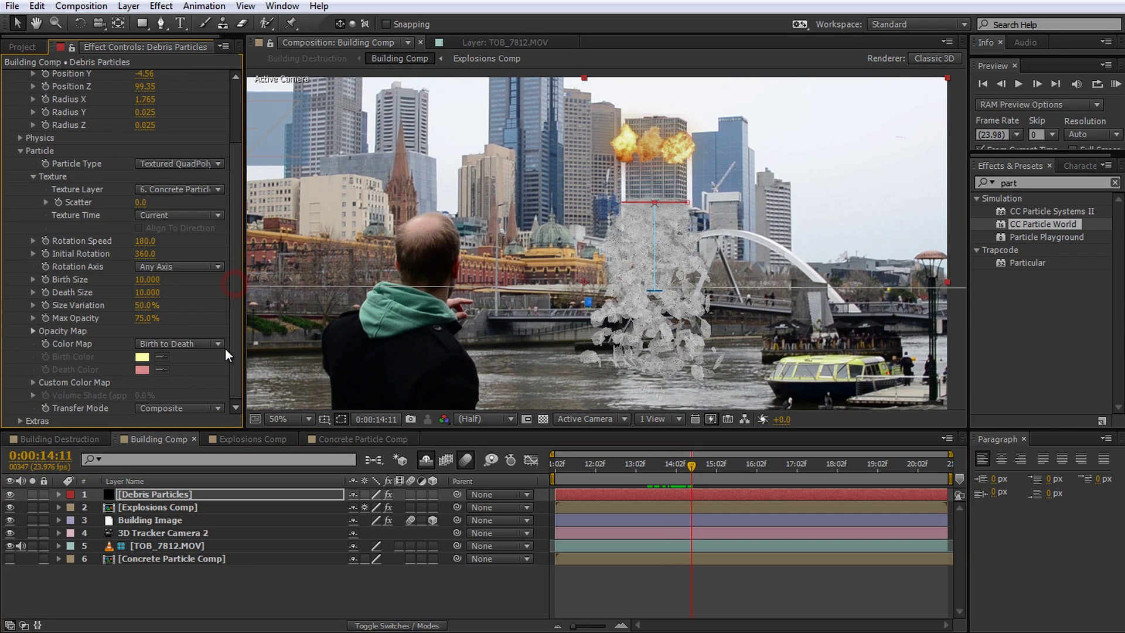
pyautogui.click(150, 280)
pyautogui.write('6')
pyautogui.click(150, 291)
pyautogui.write('6')
pyautogui.press('Return')
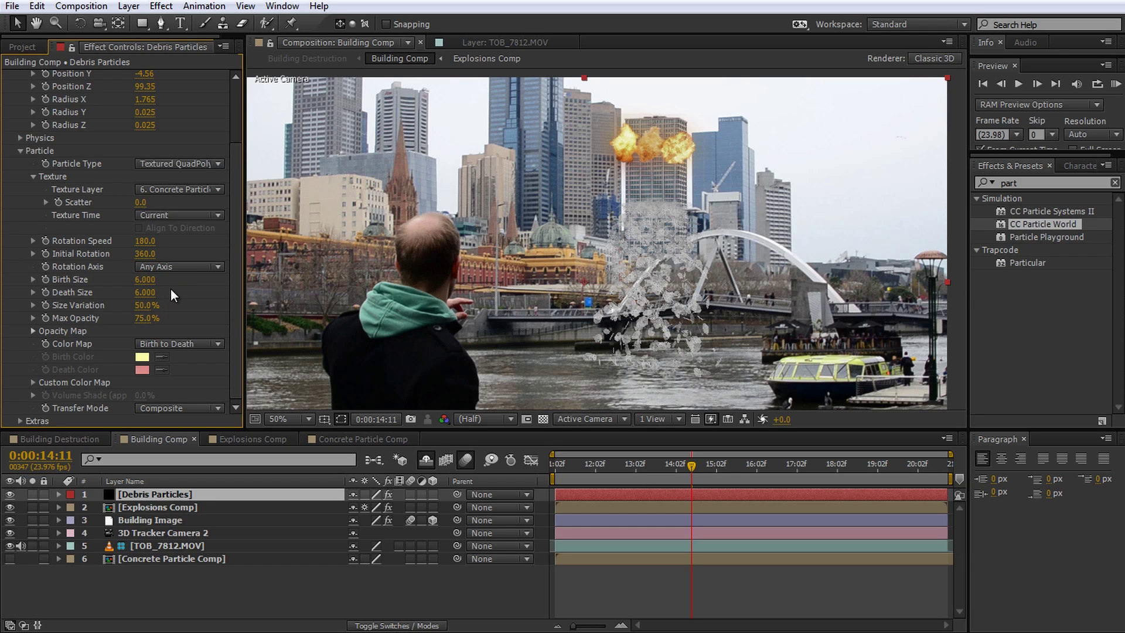
# Set the particles' Size Variation to 100%, Birth Size and Death Size to 3, and Max Opacity to 100%.
pyautogui.moveTo(148, 311); pyautogui.dragTo(194, 307)
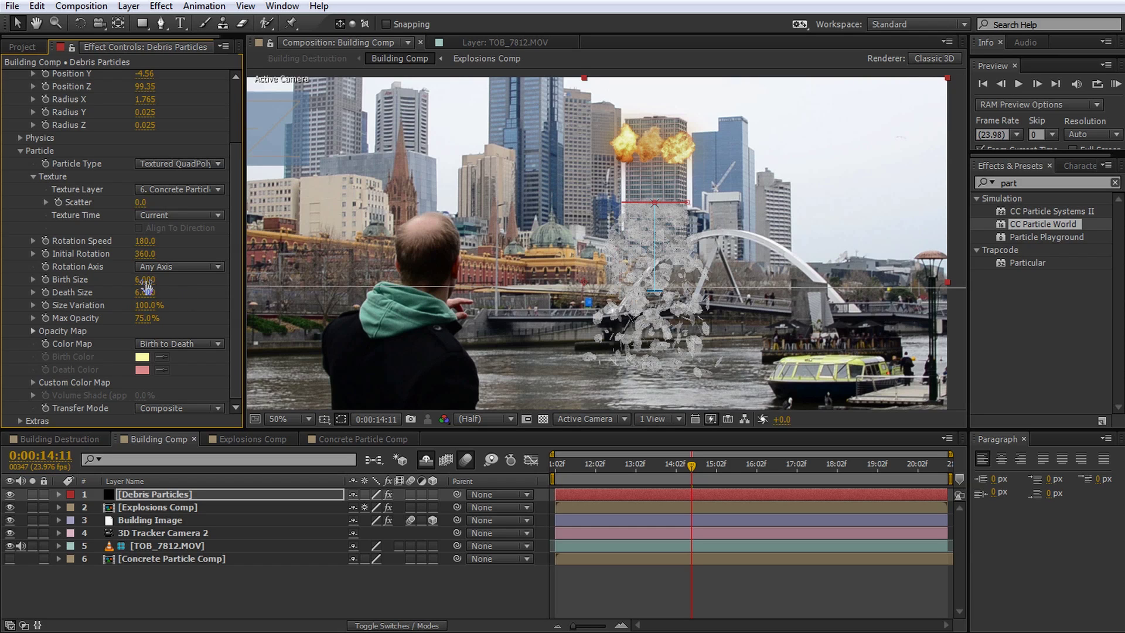
pyautogui.click(146, 281)
pyautogui.write('3')
pyautogui.click(146, 294)
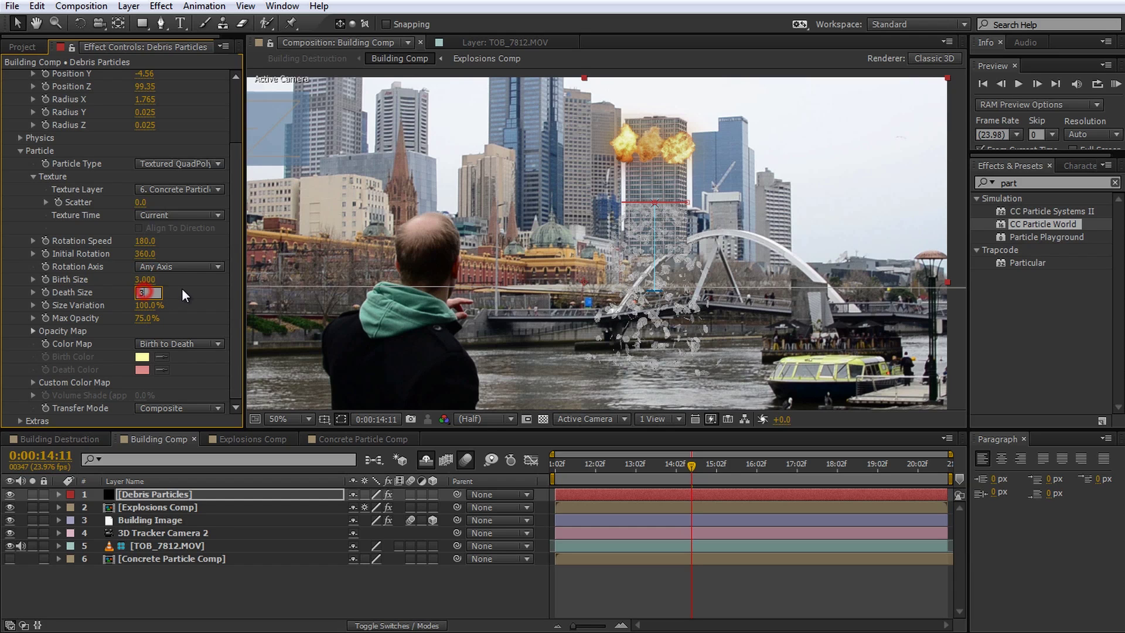
pyautogui.write('3')
pyautogui.click(184, 291)
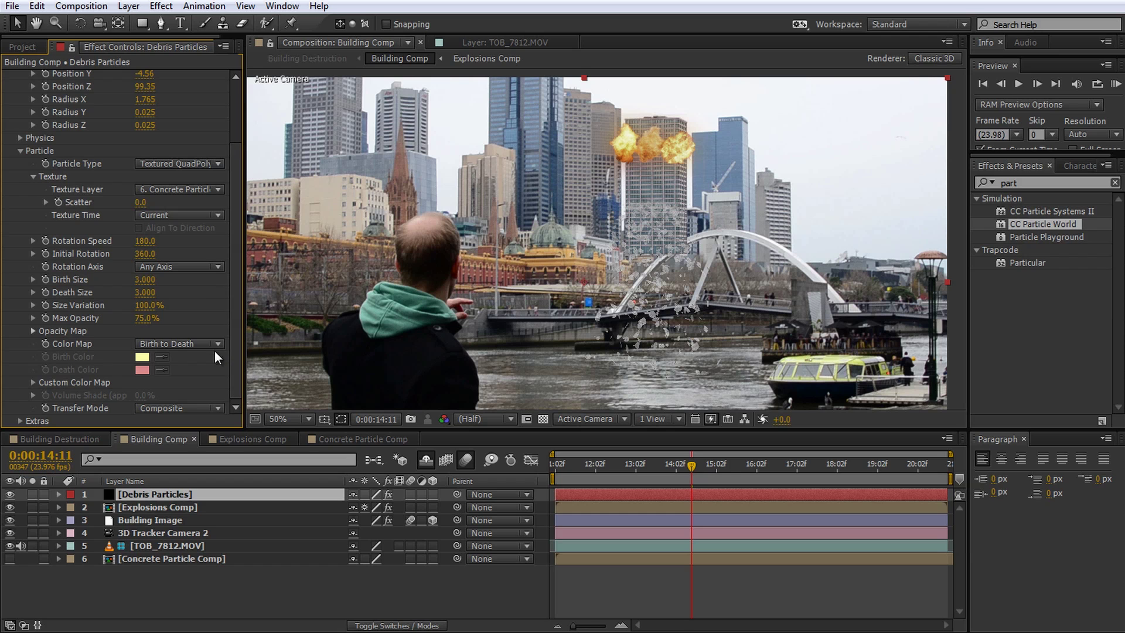
pyautogui.moveTo(143, 327); pyautogui.dragTo(375, 326)
# Go to 0:00:12:00 and keyframe the debris Birth Rate at 0.
pyautogui.moveTo(677, 466); pyautogui.dragTo(715, 462)
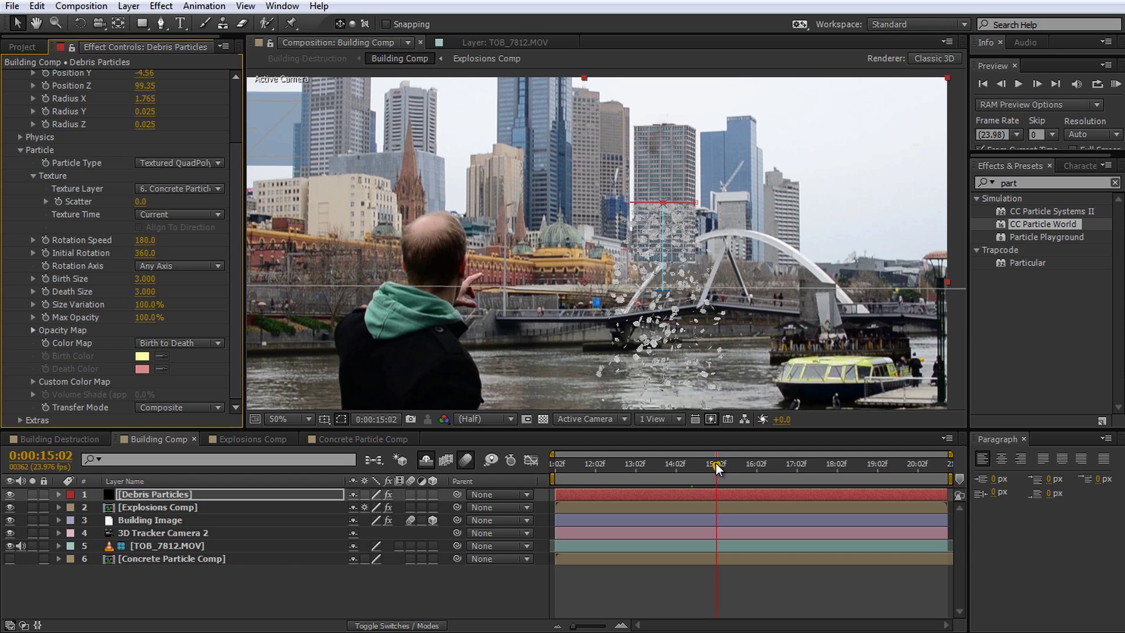
pyautogui.moveTo(715, 462); pyautogui.dragTo(593, 469)
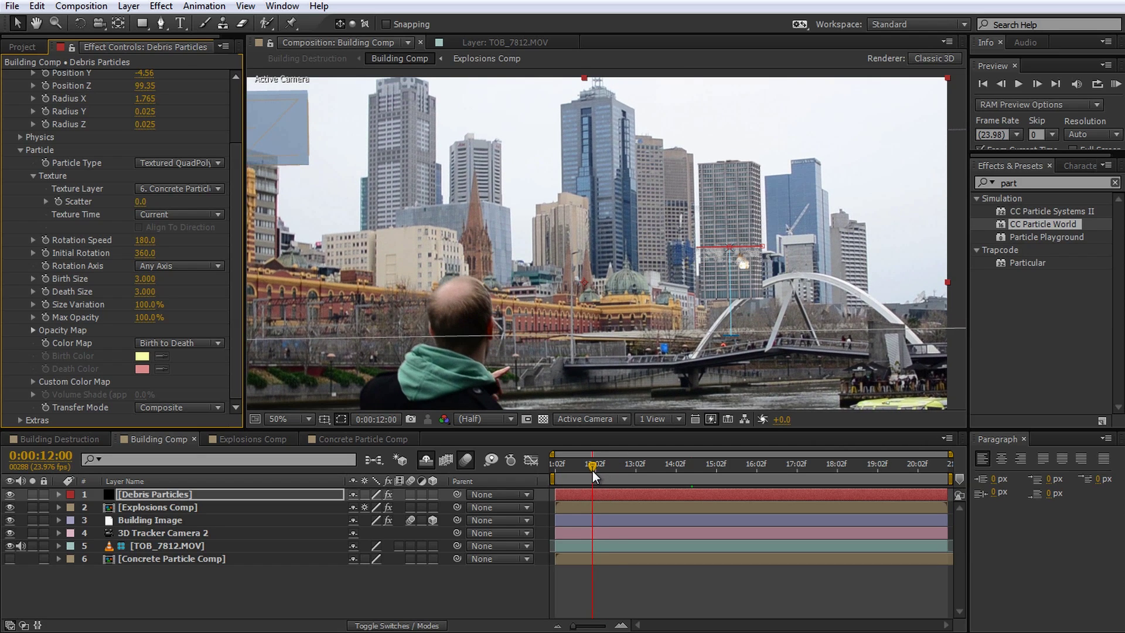
pyautogui.click(234, 109)
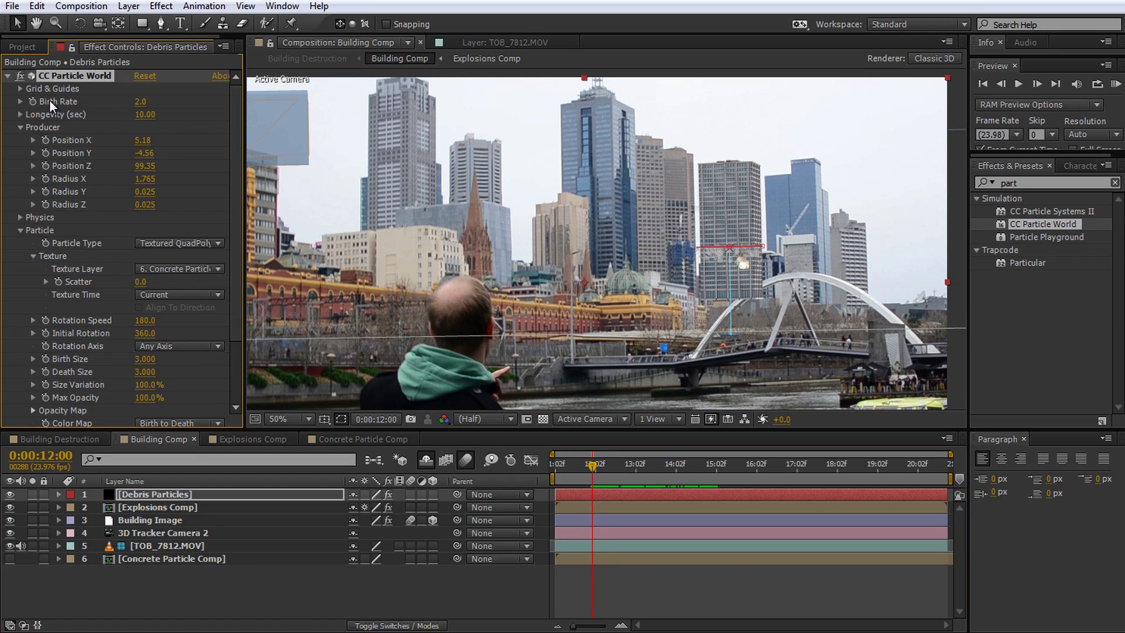
pyautogui.moveTo(141, 103); pyautogui.dragTo(62, 97)
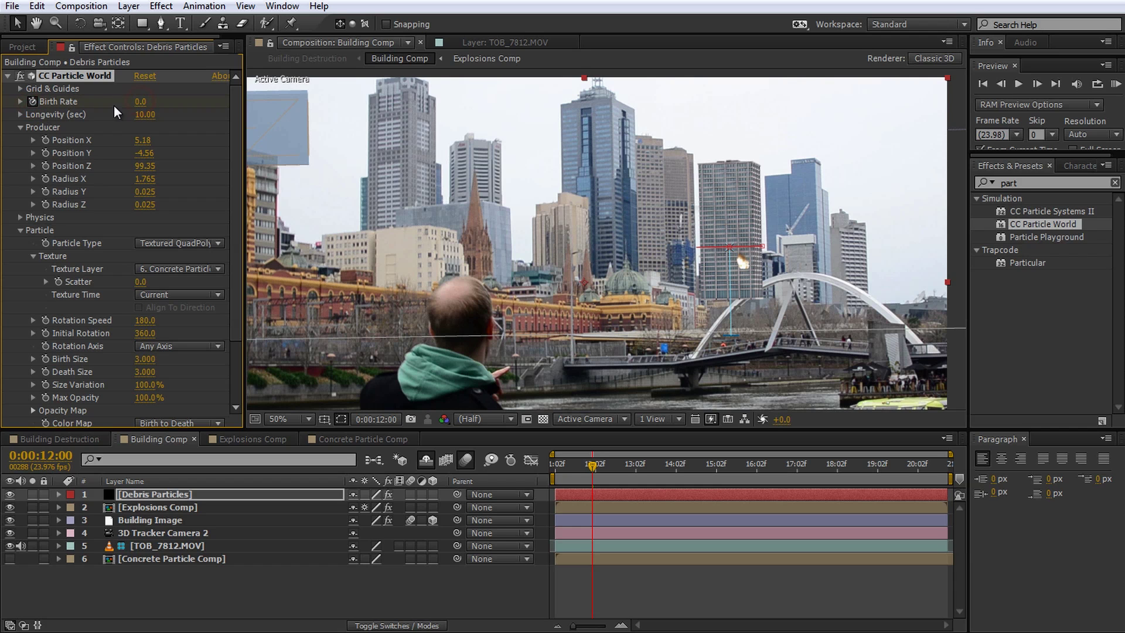
# Advance four frames to 0:00:12:04 and keyframe the Birth Rate at 5.
pyautogui.press('pagedown')
pyautogui.press('pagedown')
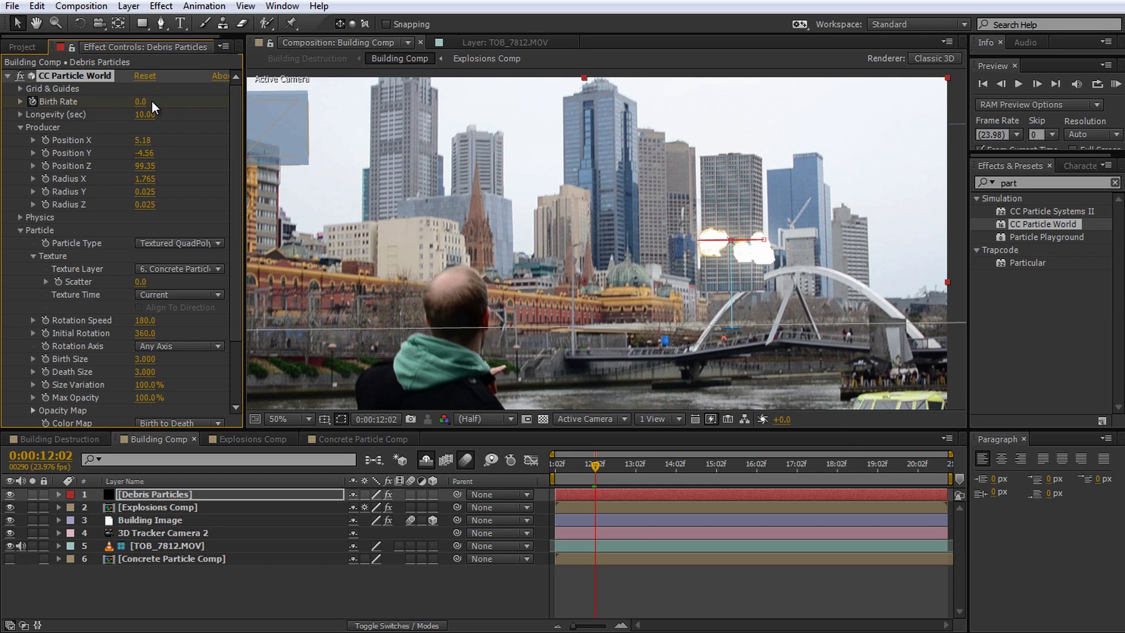
pyautogui.press('pagedown')
pyautogui.press('pagedown')
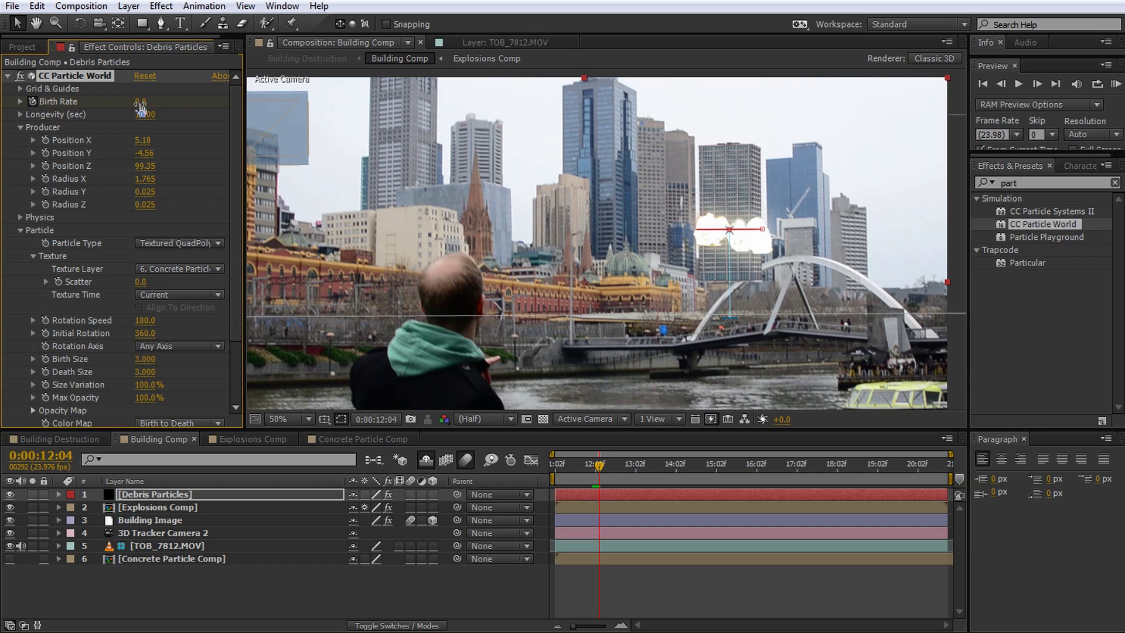
pyautogui.press('Return')
# Stop the particle emission by keyframing the Birth Rate back to 0 at 0:00:12:16.
pyautogui.press('space')
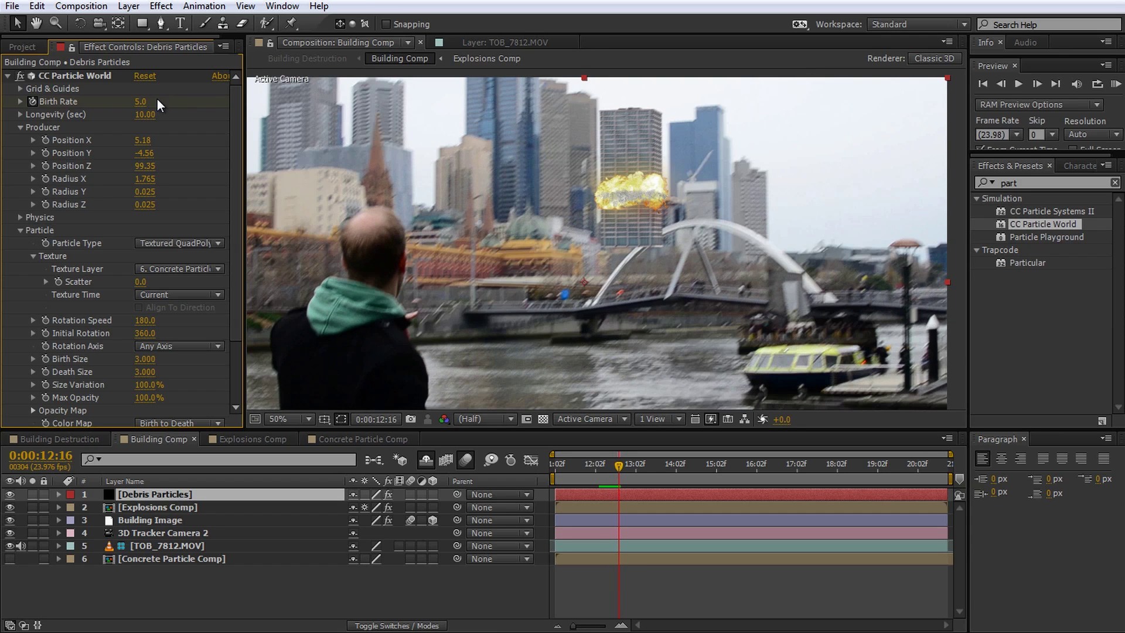
pyautogui.click(141, 102)
pyautogui.write('0')
pyautogui.click(188, 103)
# At 0:00:12:19, enlarge the producer to Radius Y 0.355 and Radius Z 0.285, and set its Position Y to -4.86.
pyautogui.moveTo(621, 468)
pyautogui.mouseDown()
pyautogui.moveTo(669, 469)
pyautogui.moveTo(603, 477)
pyautogui.moveTo(624, 476)
pyautogui.mouseUp()
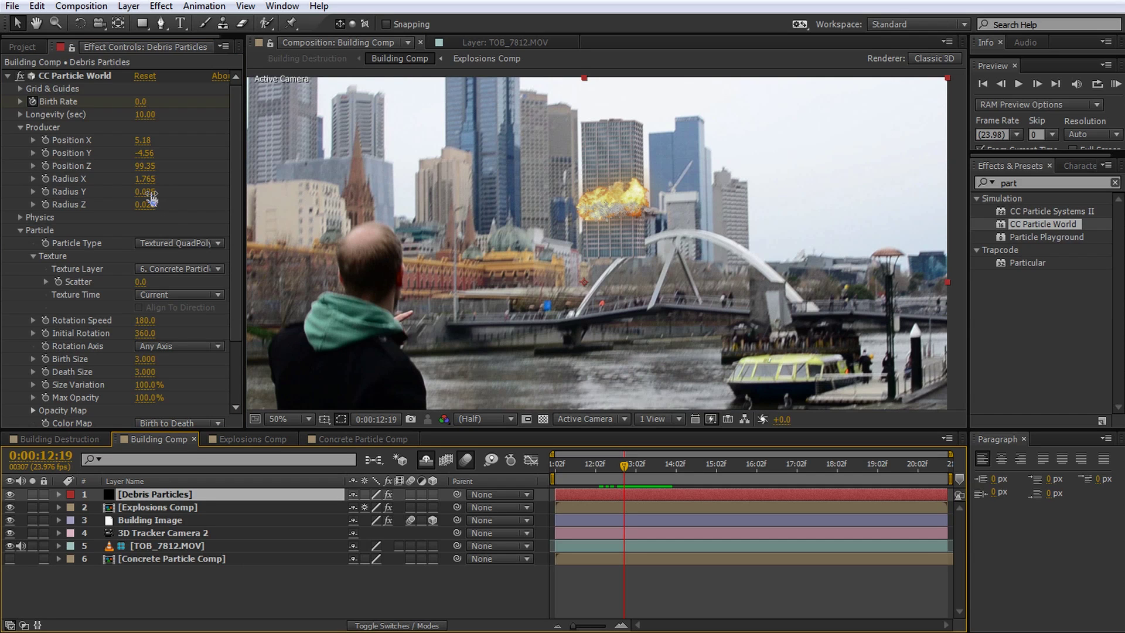
pyautogui.moveTo(144, 192); pyautogui.dragTo(167, 192)
pyautogui.moveTo(145, 153); pyautogui.dragTo(121, 153)
pyautogui.moveTo(145, 205); pyautogui.dragTo(165, 205)
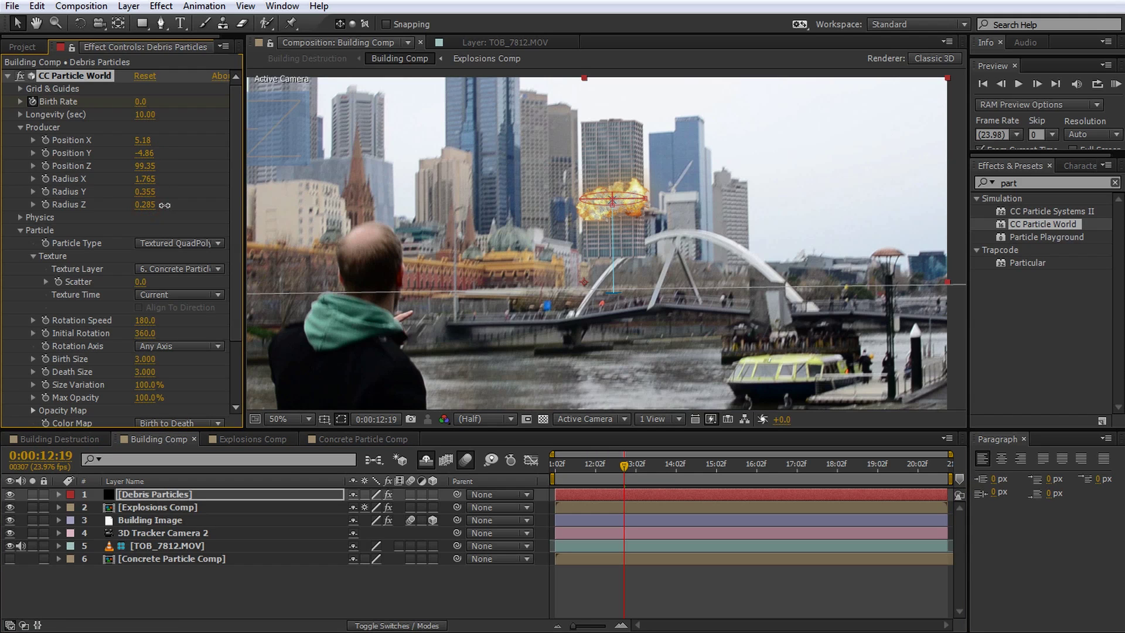
# Set the Physics Velocity to 1.75 with the Explosive animation and preview the debris burst from 0:00:11:20.
pyautogui.click(21, 217)
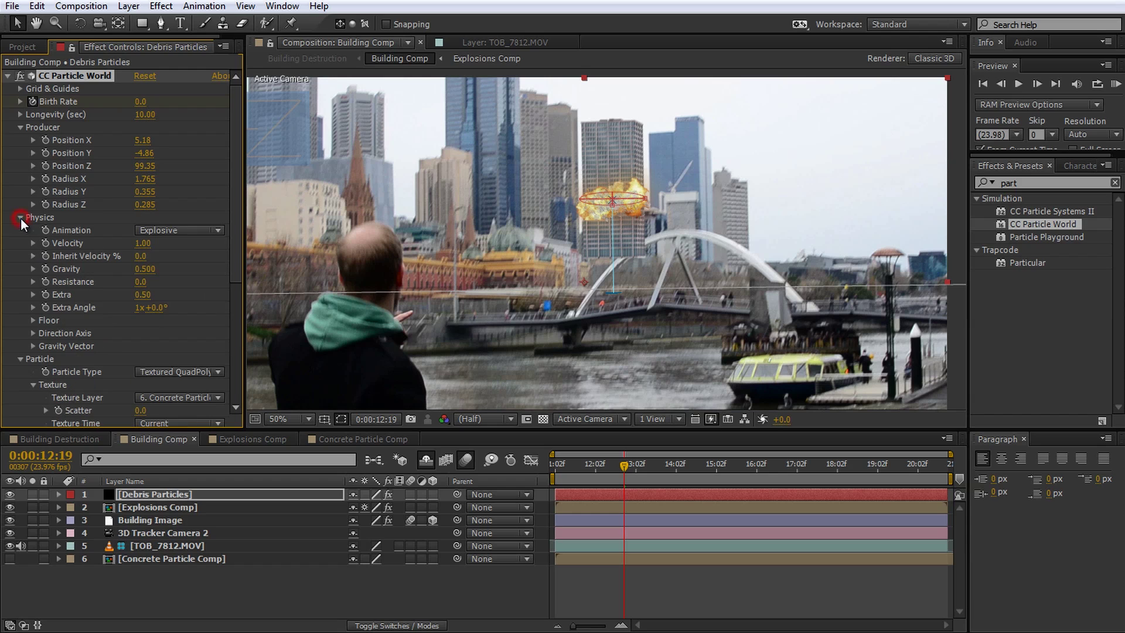
pyautogui.moveTo(143, 249); pyautogui.dragTo(196, 237)
pyautogui.click(216, 231)
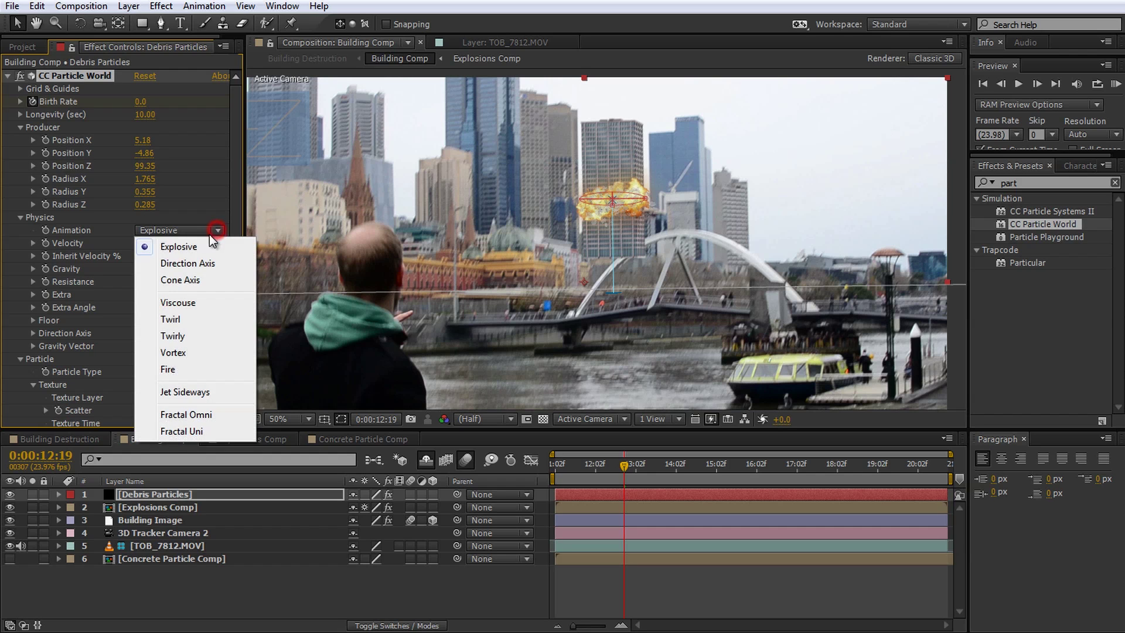
pyautogui.click(157, 246)
pyautogui.click(585, 466)
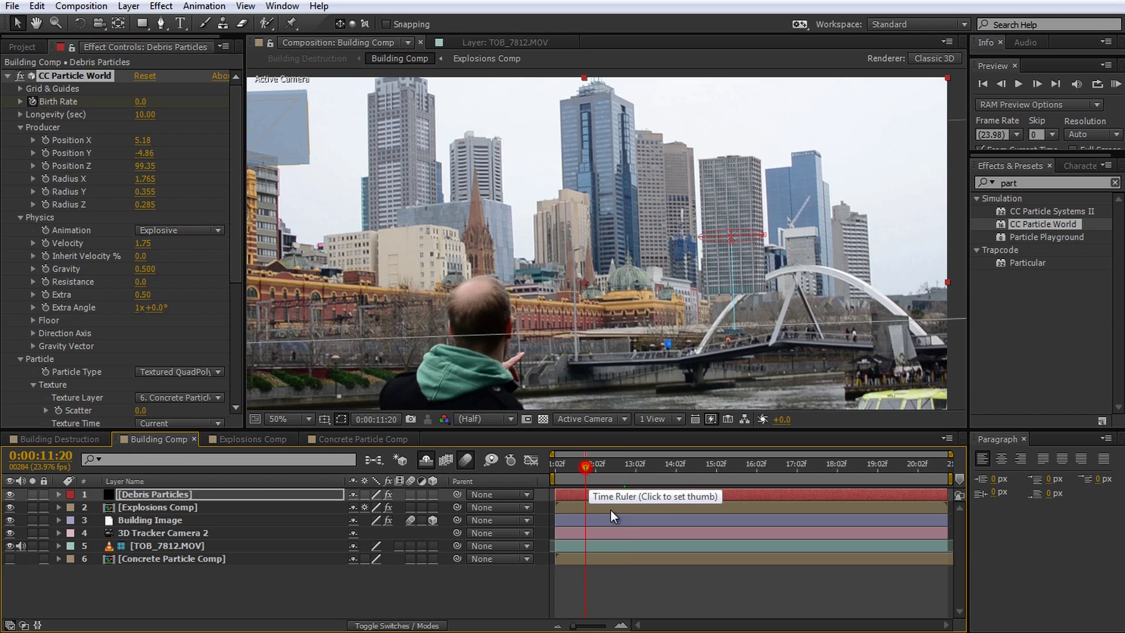
pyautogui.click(656, 593)
pyautogui.press('space')
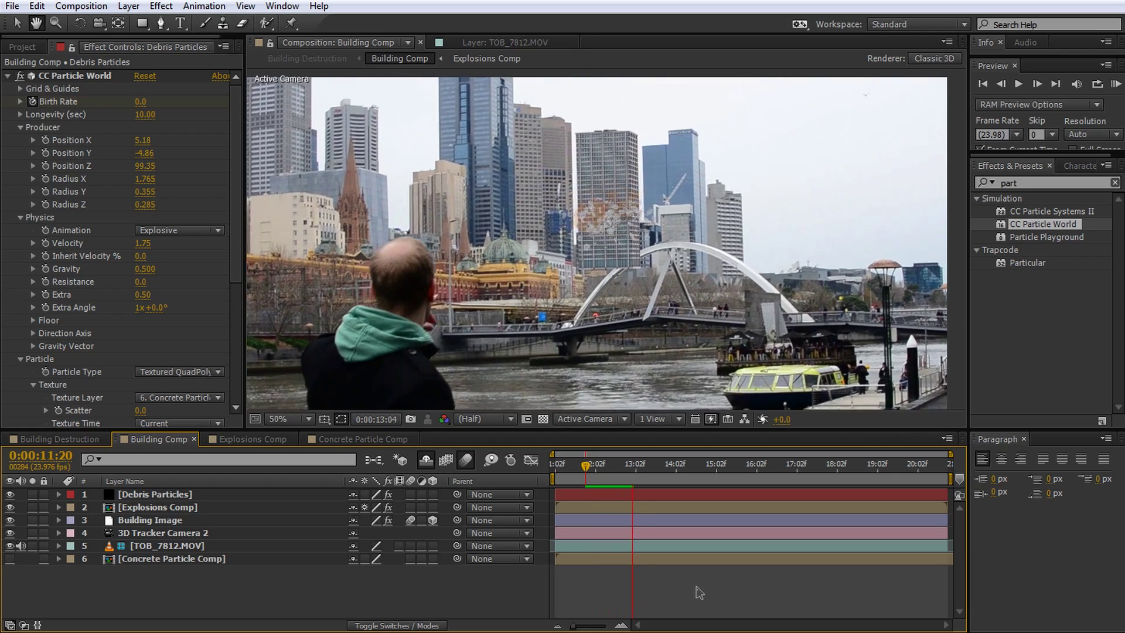
pyautogui.press('space')
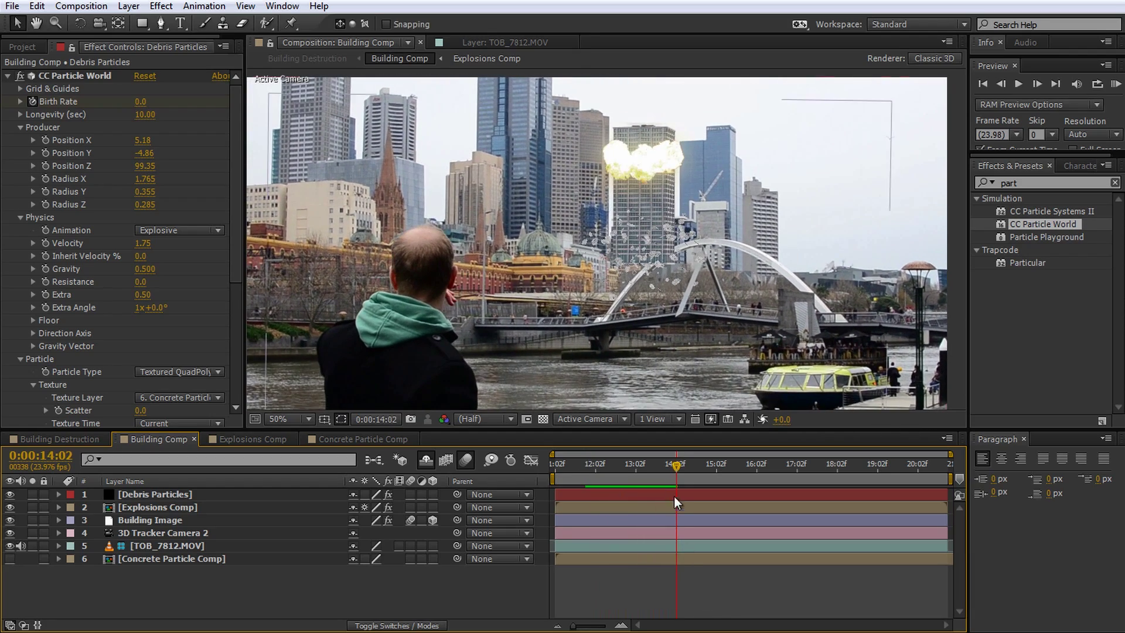
# Set the particle Birth Size and Death Size to 2 and scrub through the collapse to check the smaller debris.
pyautogui.moveTo(667, 470); pyautogui.dragTo(654, 466)
pyautogui.moveTo(234, 273); pyautogui.dragTo(236, 364)
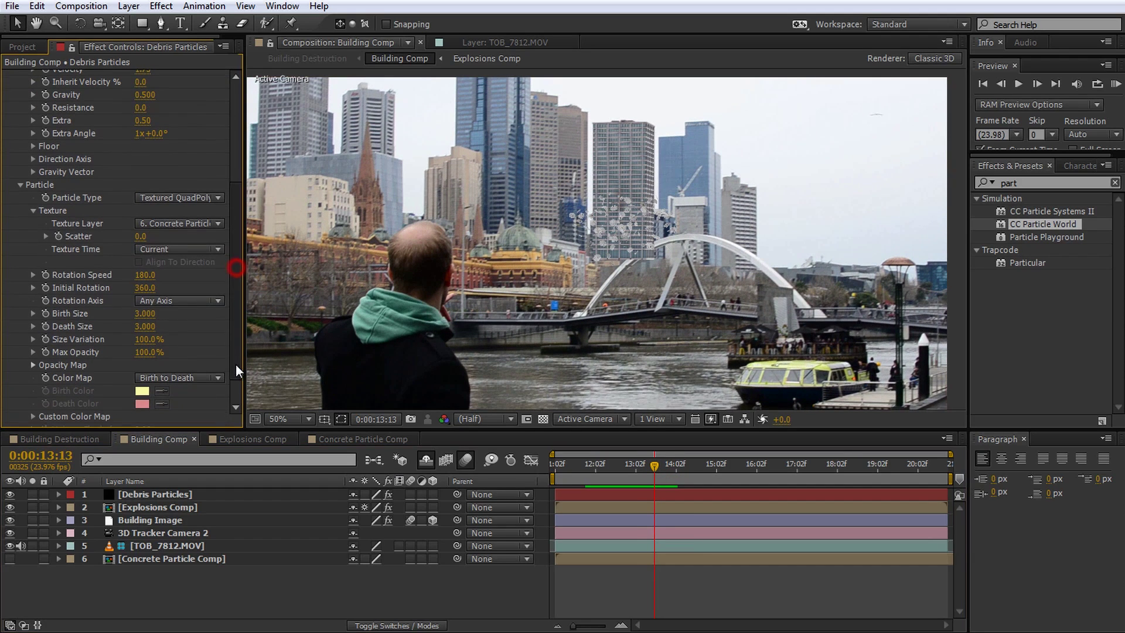
pyautogui.click(147, 314)
pyautogui.write('2')
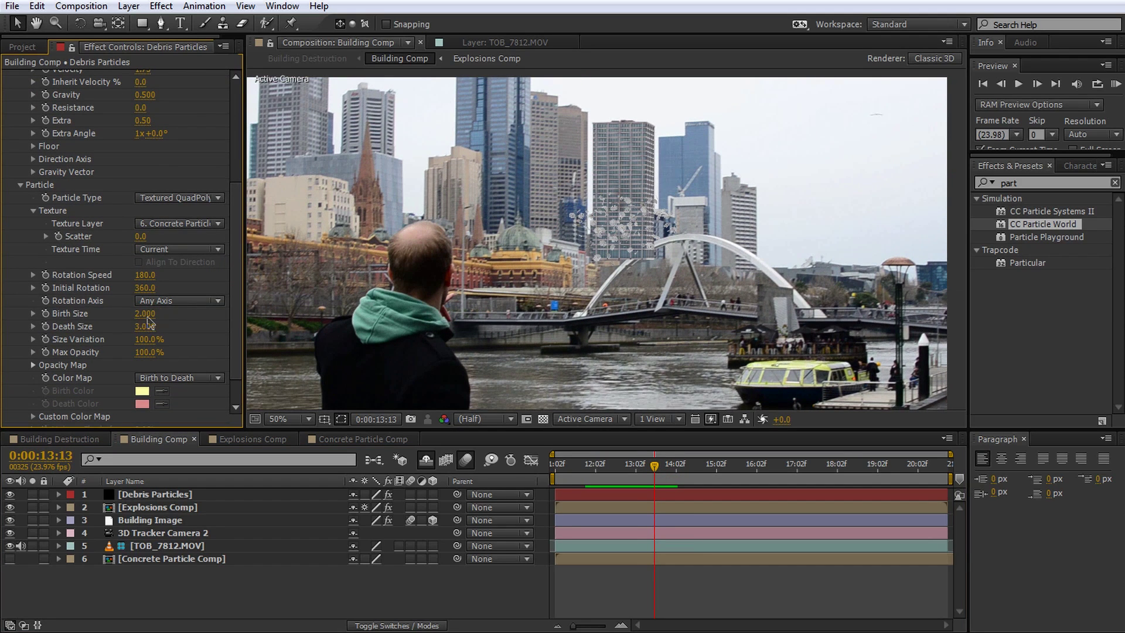
pyautogui.press('Tab')
pyautogui.write('2')
pyautogui.press('Return')
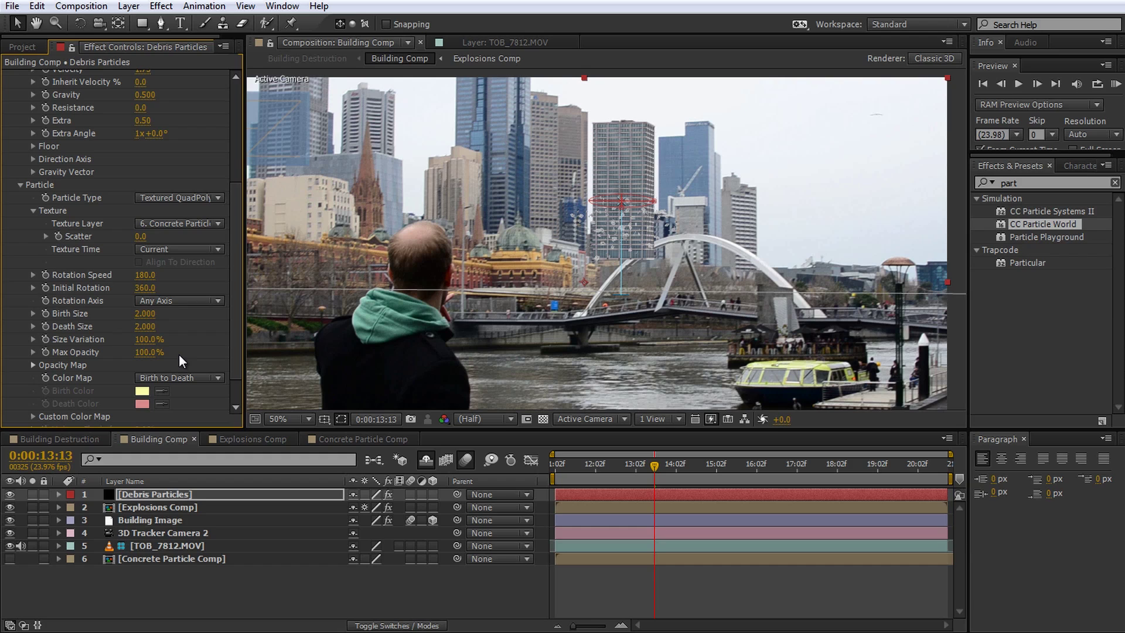
pyautogui.moveTo(640, 462); pyautogui.dragTo(691, 480)
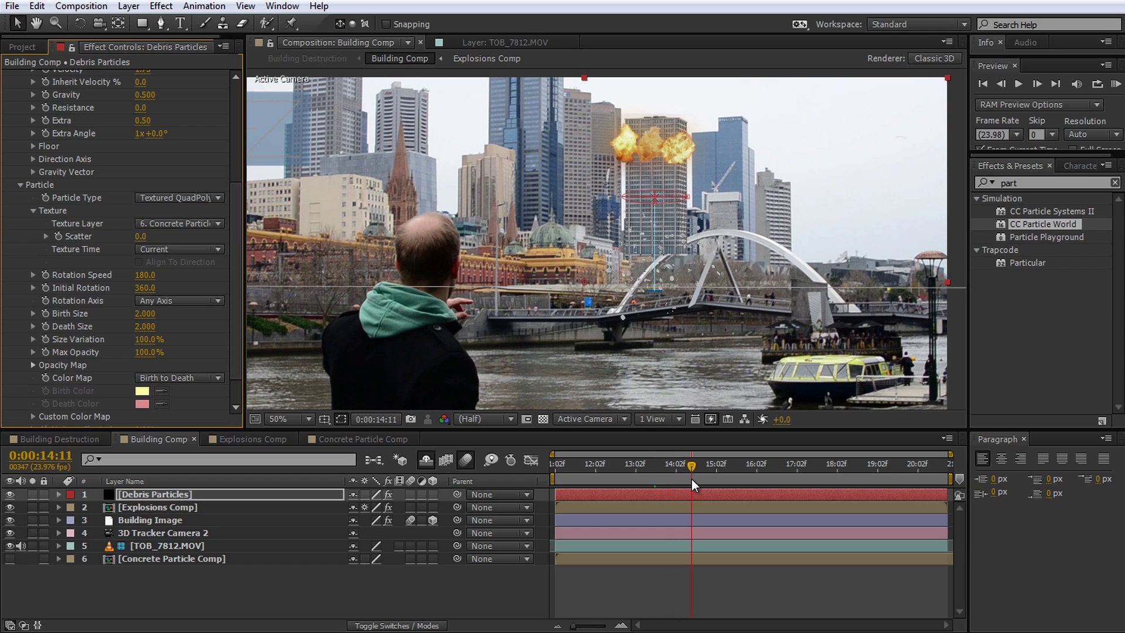
pyautogui.moveTo(691, 479); pyautogui.dragTo(646, 483)
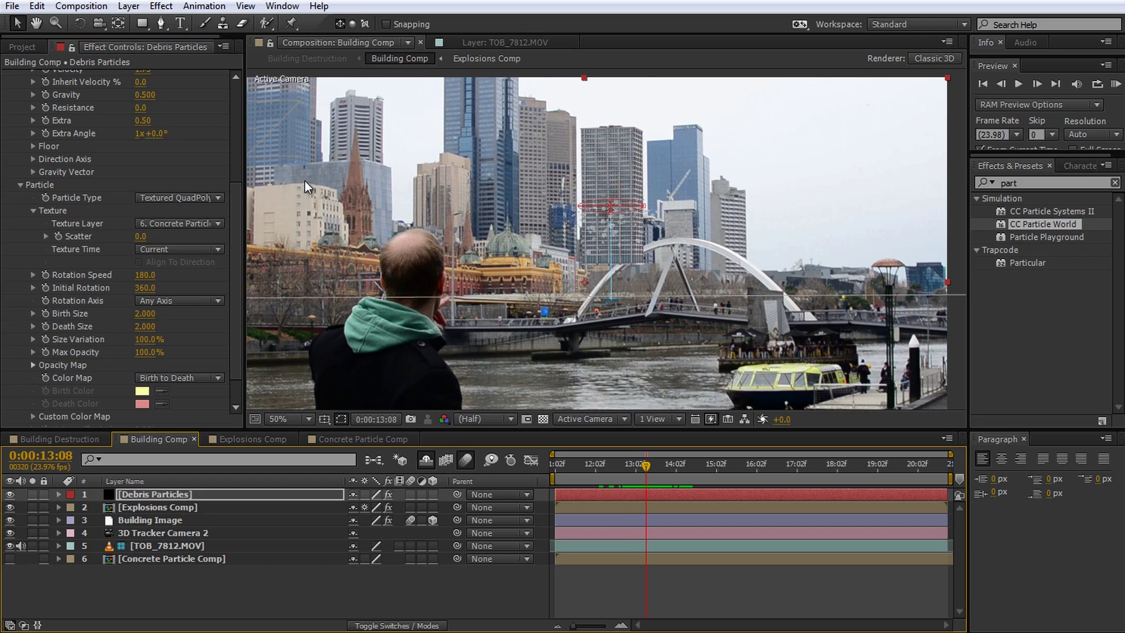
# Animate the producer's Position Y from -4.86 at 0:00:13:08 to -6.96 at 0:00:13:18, raising it to the explosions.
pyautogui.click(235, 108)
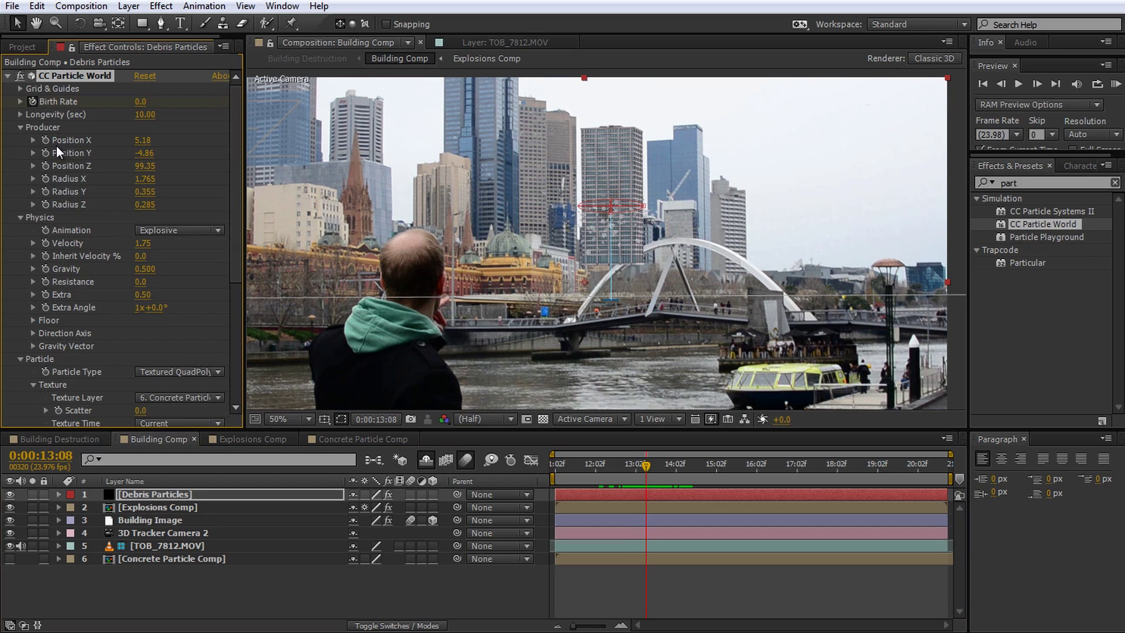
pyautogui.press('pagedown')
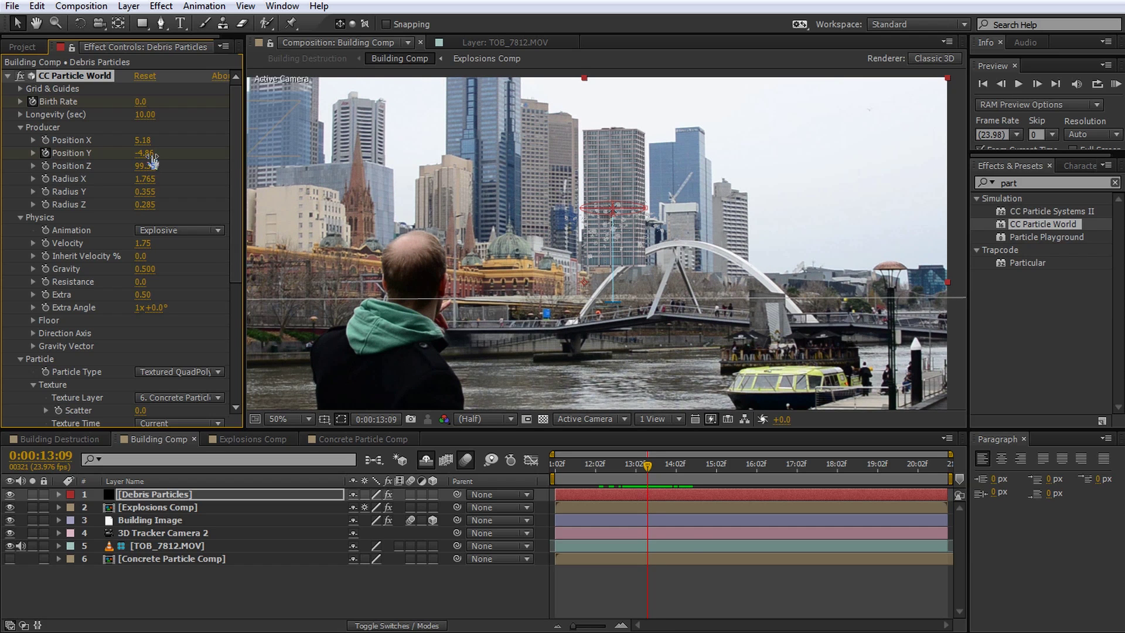
pyautogui.moveTo(648, 466); pyautogui.dragTo(663, 465)
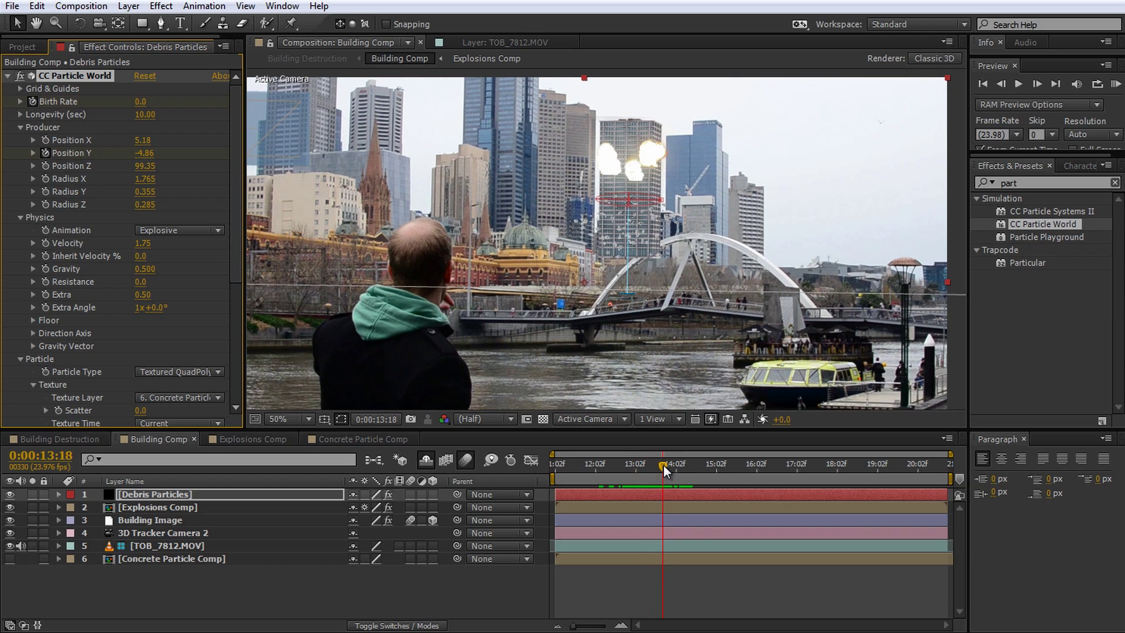
pyautogui.moveTo(145, 153); pyautogui.dragTo(6, 145)
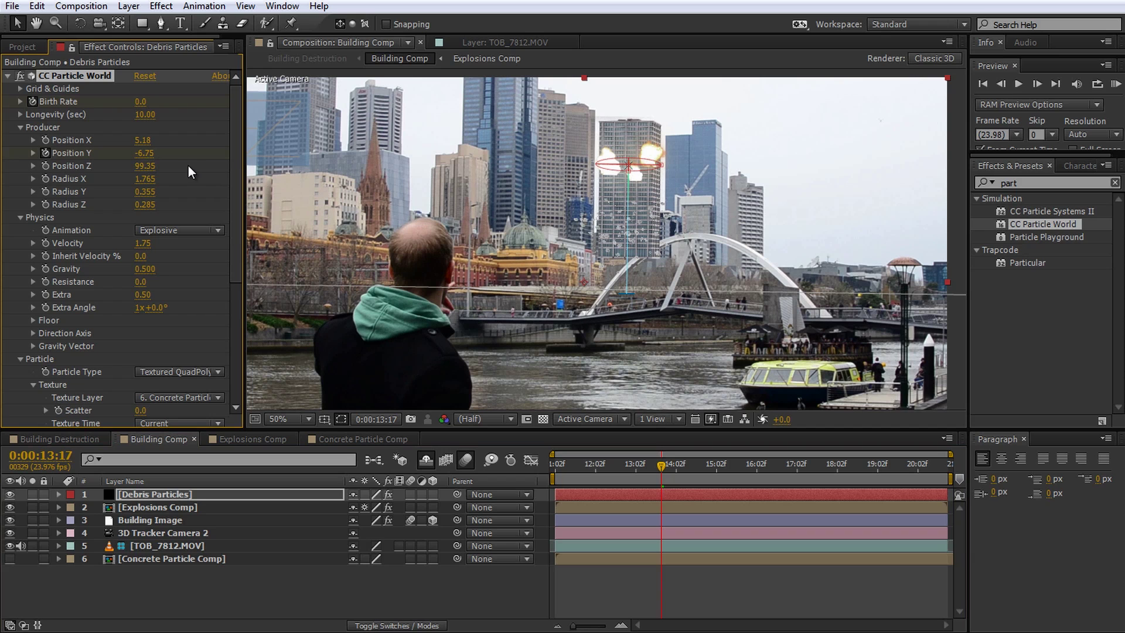
# Reveal the Debris Particles keyframes and add a Birth Rate keyframe of 0 at 0:00:13:17.
pyautogui.press('u')
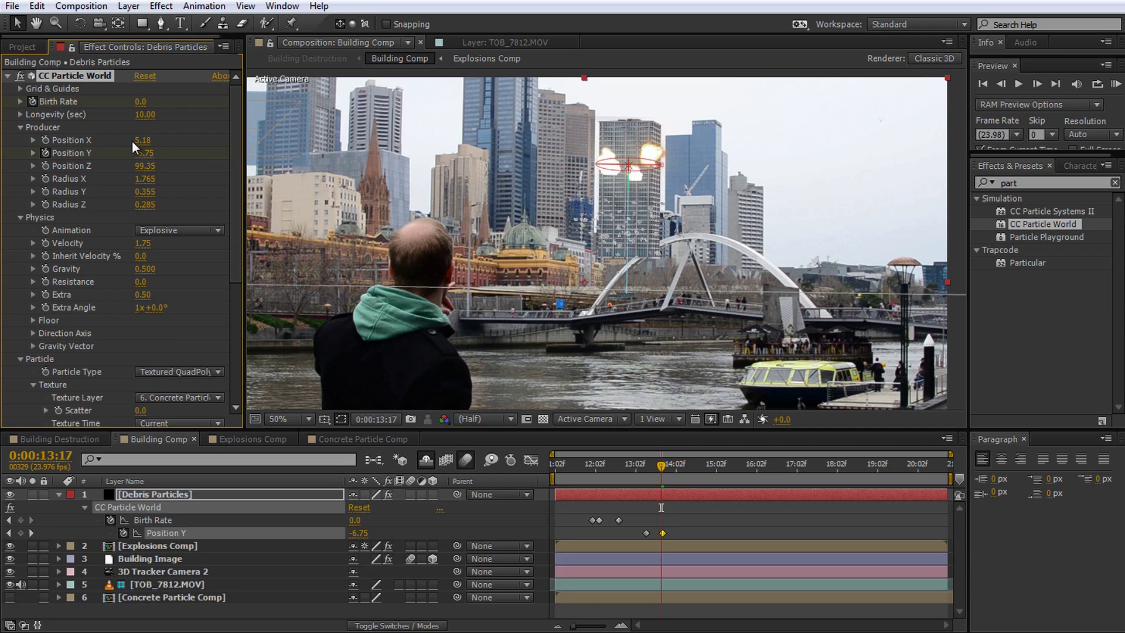
pyautogui.click(164, 522)
pyautogui.click(21, 519)
# Advance seven frames to 0:00:14:00 and raise the Birth Rate for a second burst of debris.
pyautogui.press('pagedown')
pyautogui.press('pagedown')
pyautogui.press('pagedown')
pyautogui.press('pagedown')
pyautogui.press('pagedown')
pyautogui.press('pagedown')
pyautogui.press('pagedown')
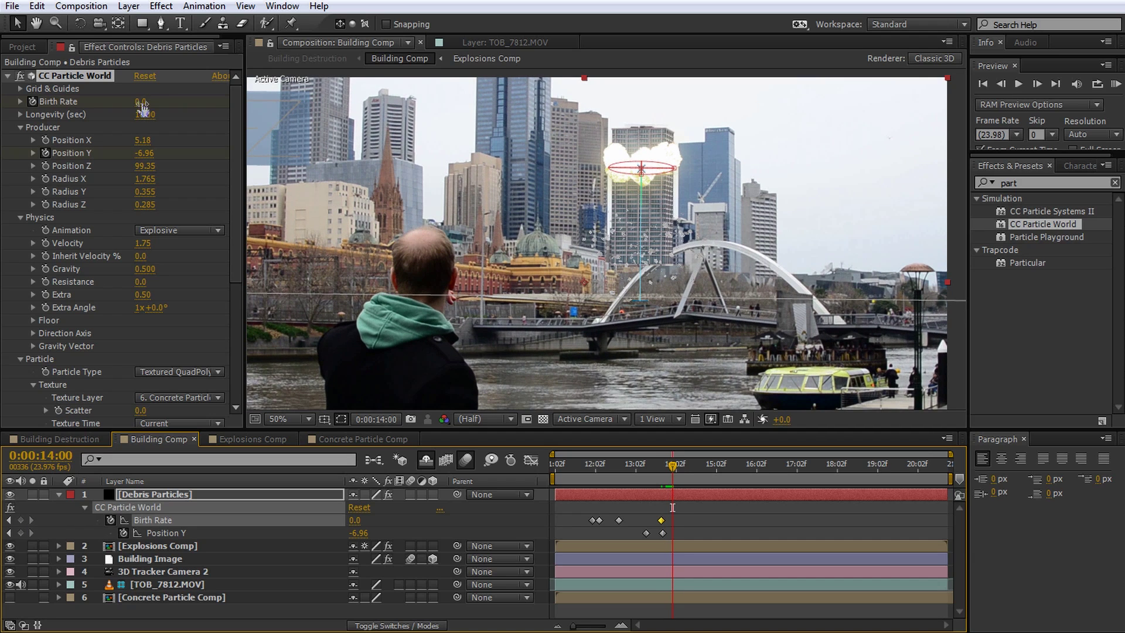
pyautogui.moveTo(142, 106); pyautogui.dragTo(197, 113)
# Keyframe the Birth Rate back to 0 at 0:00:14:12 and preview both debris bursts from 0:00:11:18.
pyautogui.press('pagedown')
pyautogui.press('pagedown')
pyautogui.press('pagedown')
pyautogui.press('pagedown')
pyautogui.press('pagedown')
pyautogui.press('pagedown')
pyautogui.press('pagedown')
pyautogui.press('pagedown')
pyautogui.press('pagedown')
pyautogui.press('pagedown')
pyautogui.press('pagedown')
pyautogui.press('pagedown')
pyautogui.write('0')
pyautogui.press('Return')
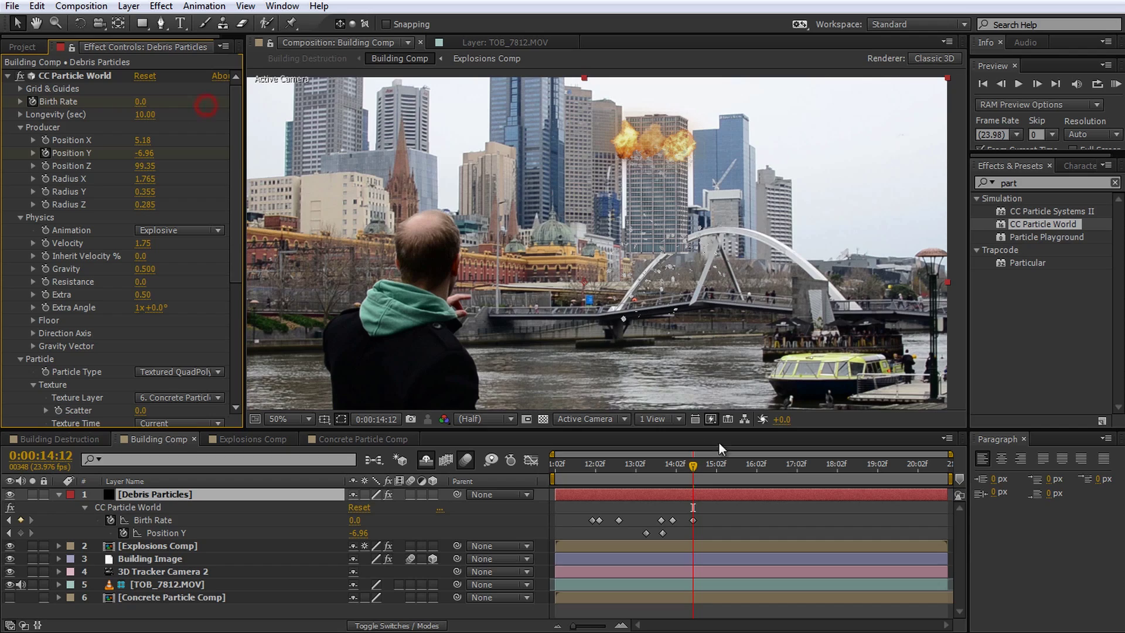
pyautogui.moveTo(692, 466); pyautogui.dragTo(582, 490)
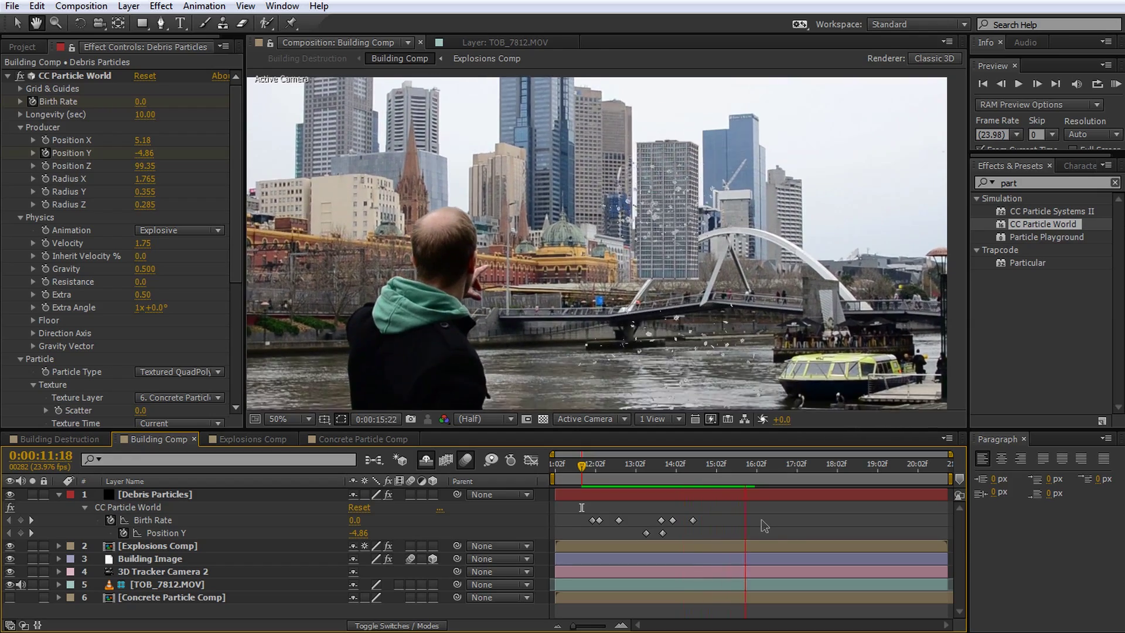
# At 0:00:13:11, apply the Curves color correction effect to the Debris Particles layer.
pyautogui.moveTo(676, 466); pyautogui.dragTo(650, 468)
pyautogui.click(196, 494)
pyautogui.moveTo(1034, 182); pyautogui.dragTo(944, 181)
pyautogui.write('curve')
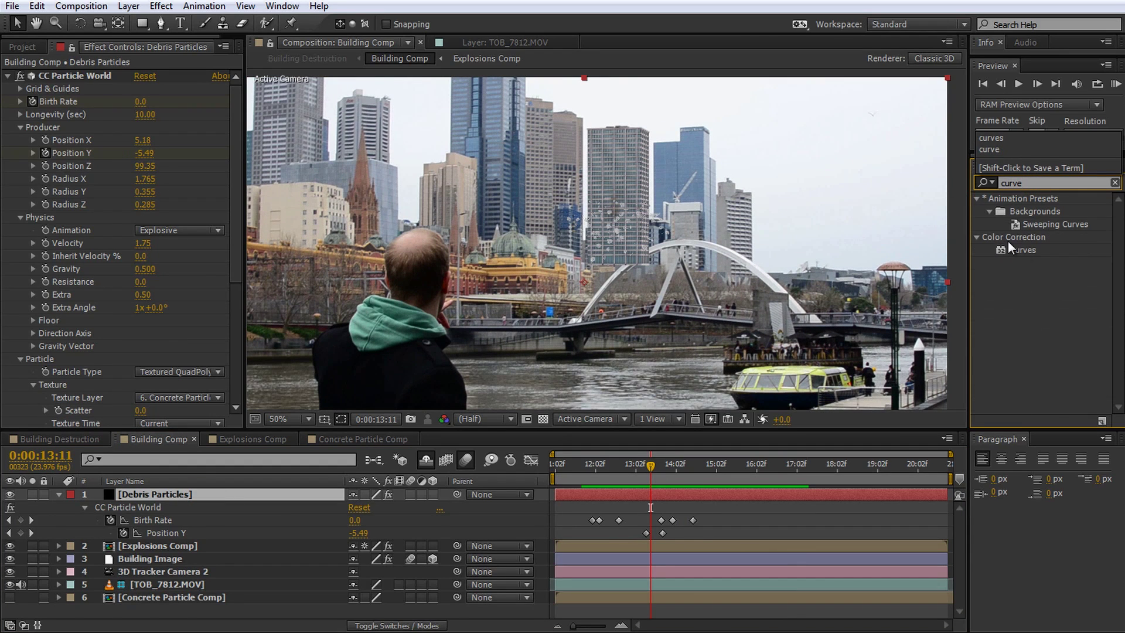
pyautogui.doubleClick(1022, 249)
# Darken the debris by lowering the RGB curve's midtones, and lift the Blue channel's midpoint slightly.
pyautogui.moveTo(103, 345); pyautogui.dragTo(85, 384)
pyautogui.moveTo(140, 318)
pyautogui.mouseDown()
pyautogui.moveTo(143, 306)
pyautogui.moveTo(142, 320)
pyautogui.mouseUp()
pyautogui.click(169, 256)
pyautogui.click(170, 324)
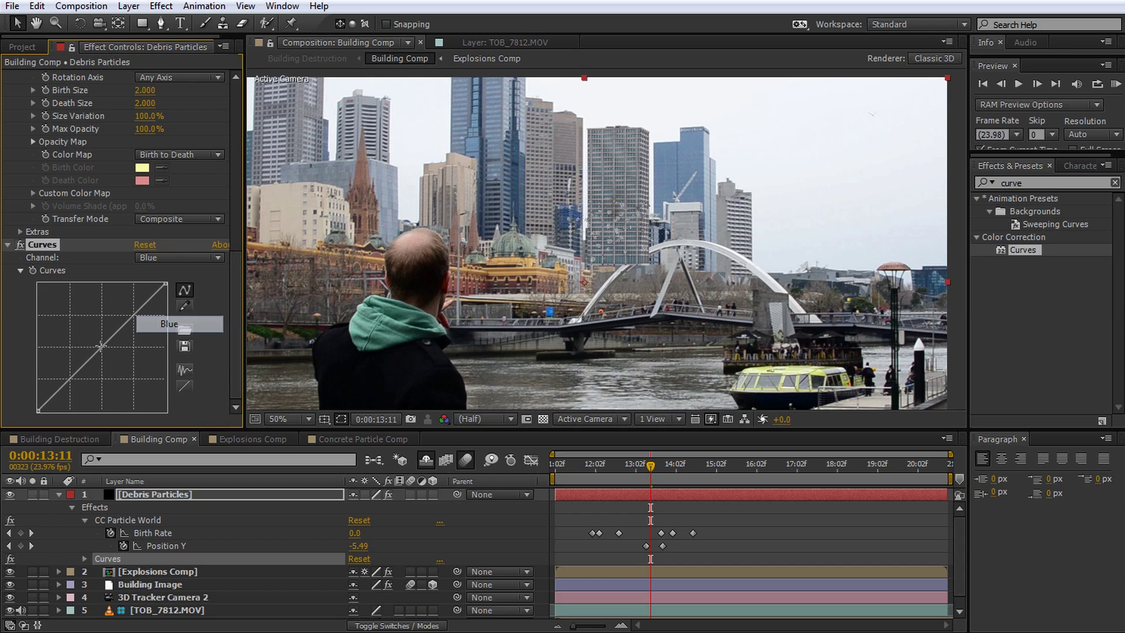
pyautogui.click(103, 346)
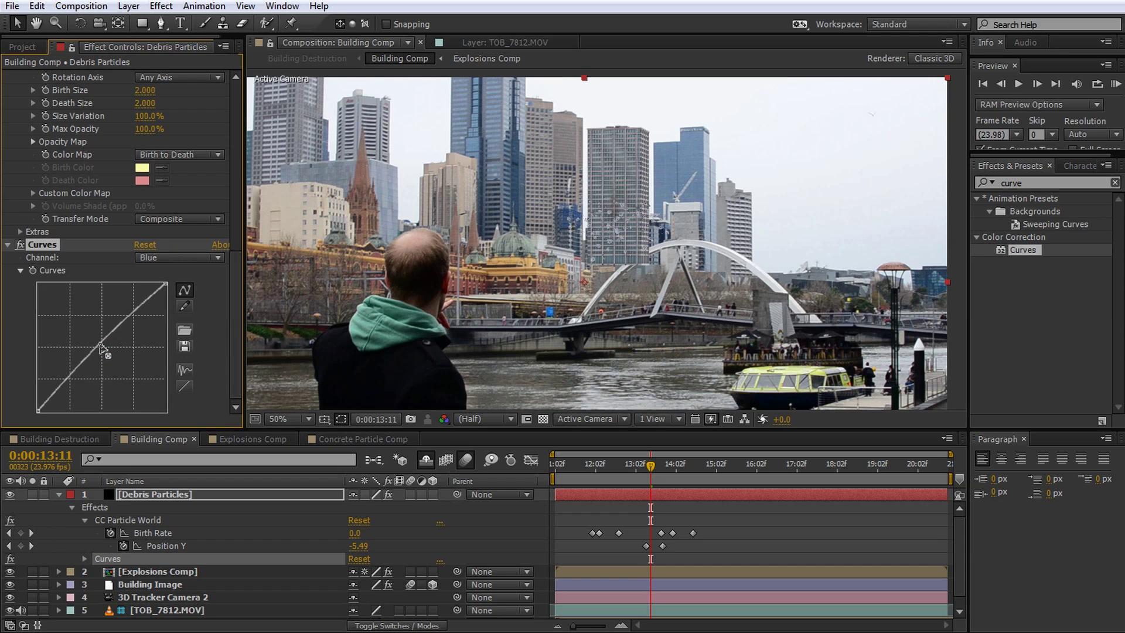
# Preview the whole shot from 0:00:11:02, collapse the Debris Particles properties and go to 0:00:15:02.
pyautogui.moveTo(566, 472); pyautogui.dragTo(556, 472)
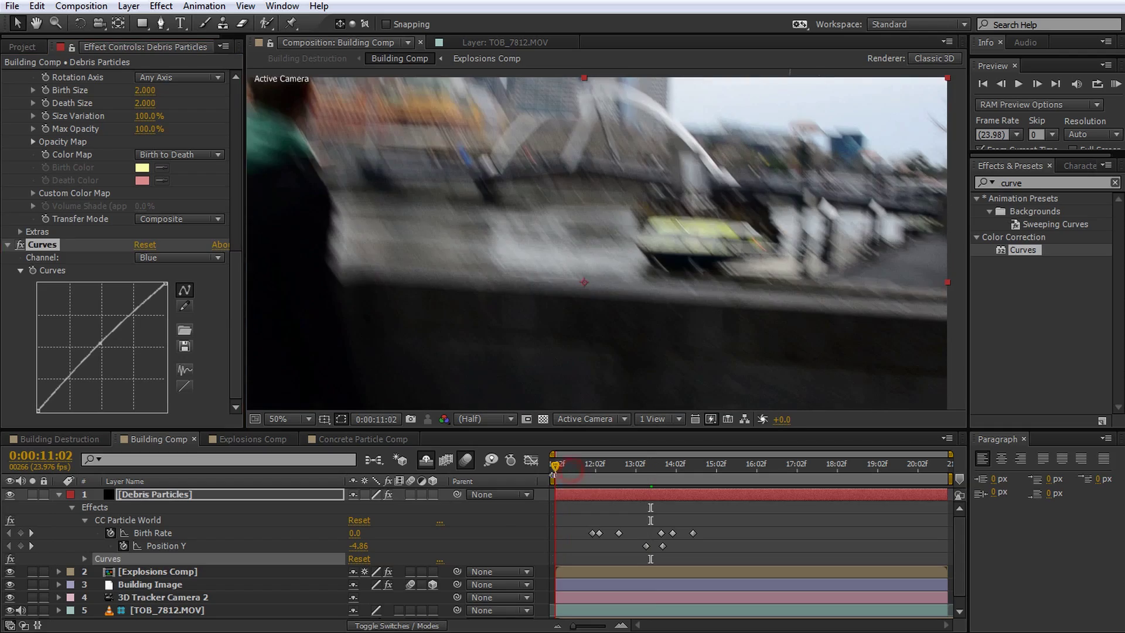
pyautogui.click(577, 511)
pyautogui.press('space')
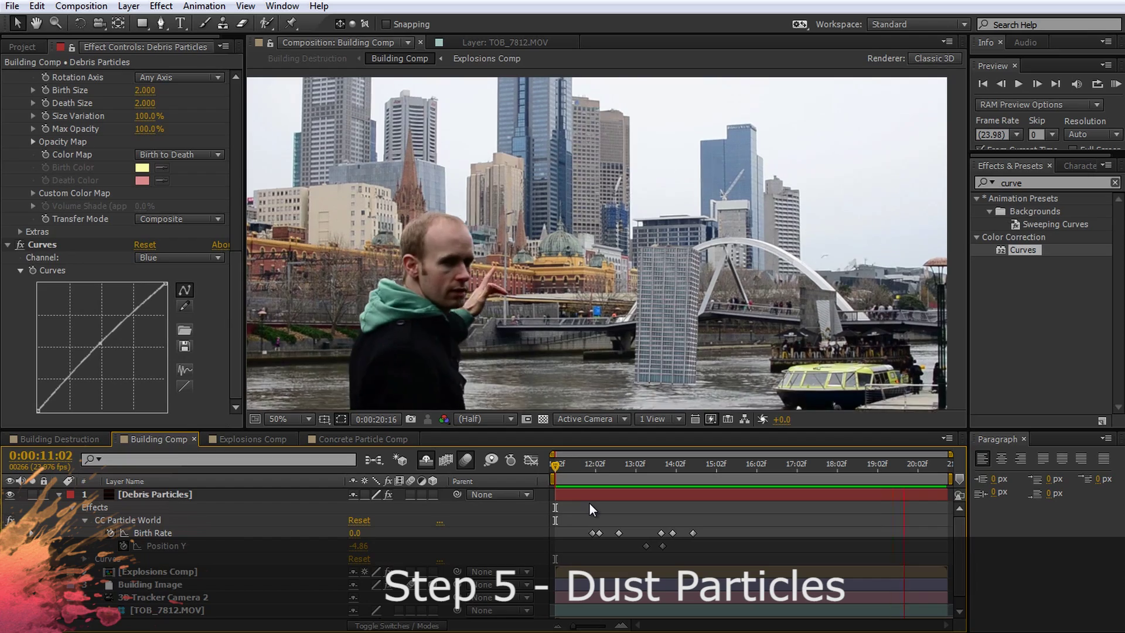
pyautogui.press('space')
pyautogui.click(58, 495)
pyautogui.moveTo(760, 465); pyautogui.dragTo(718, 464)
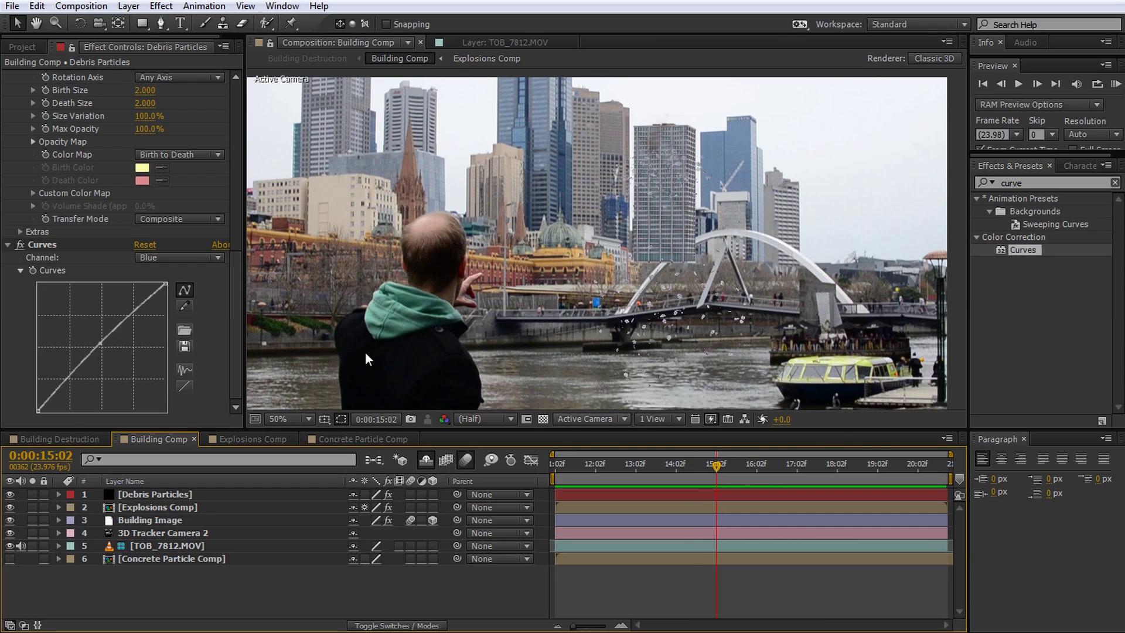
# Create a new composition from the VideoCopilot clip Dust_Wave_03.mov and go to 0:00:02:22, where the dust plume is visible.
pyautogui.click(23, 47)
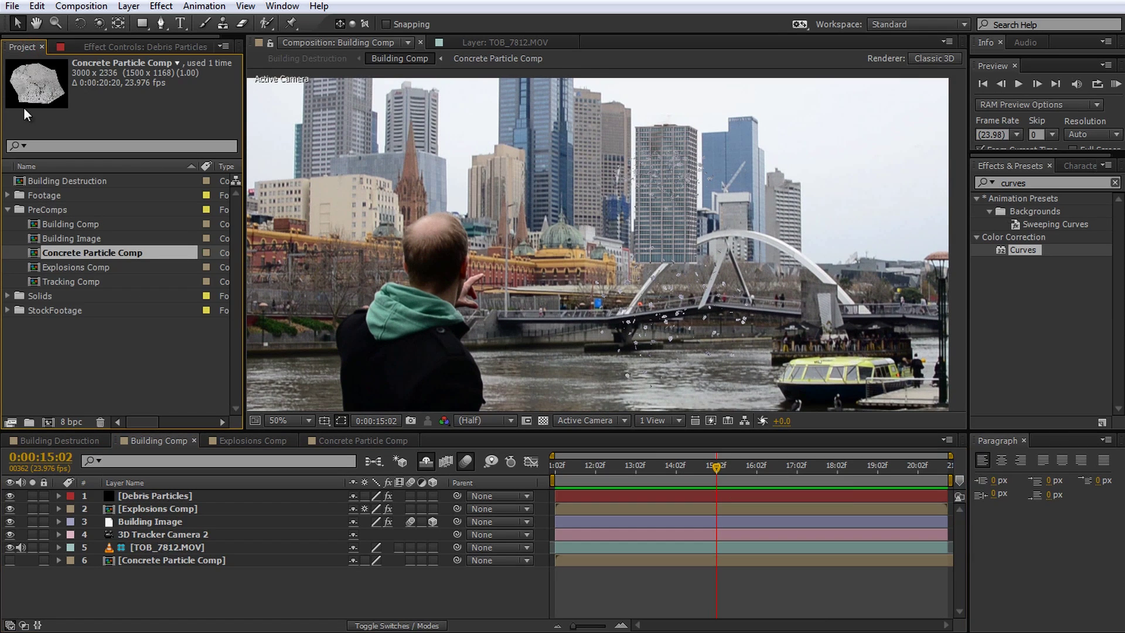
pyautogui.click(8, 209)
pyautogui.click(8, 237)
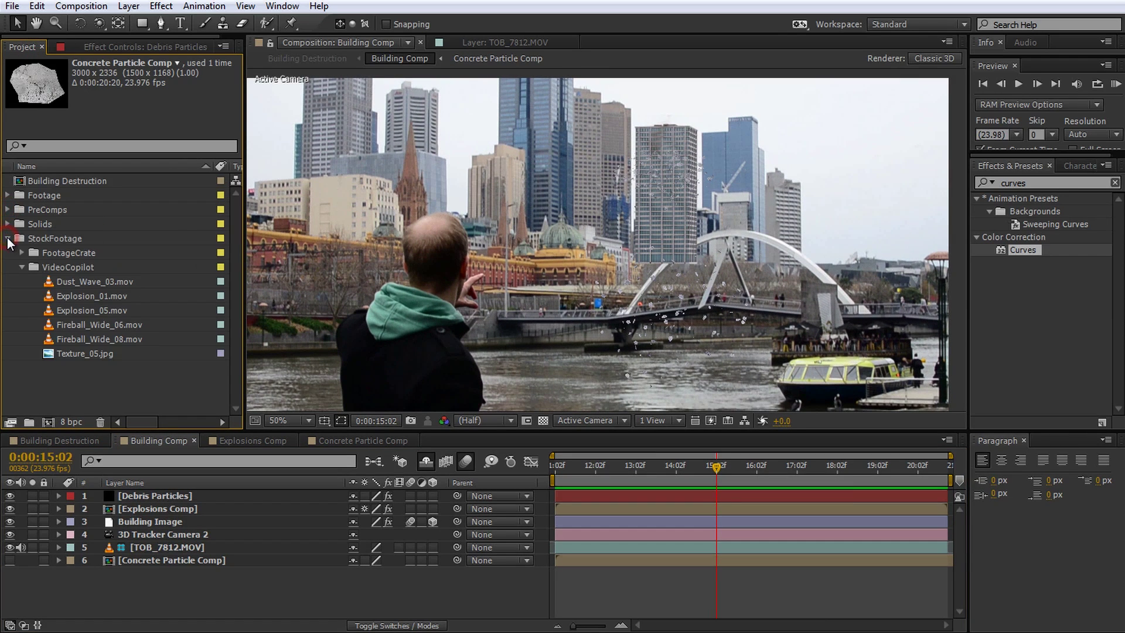
pyautogui.click(80, 284)
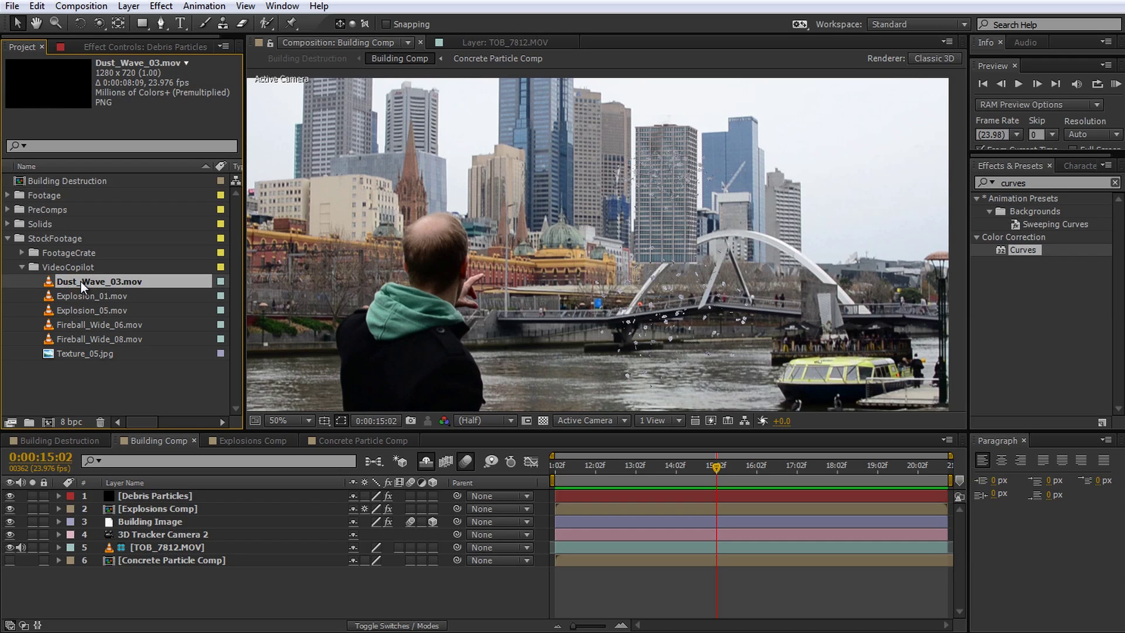
pyautogui.moveTo(79, 280); pyautogui.dragTo(47, 421)
pyautogui.moveTo(556, 467); pyautogui.dragTo(687, 487)
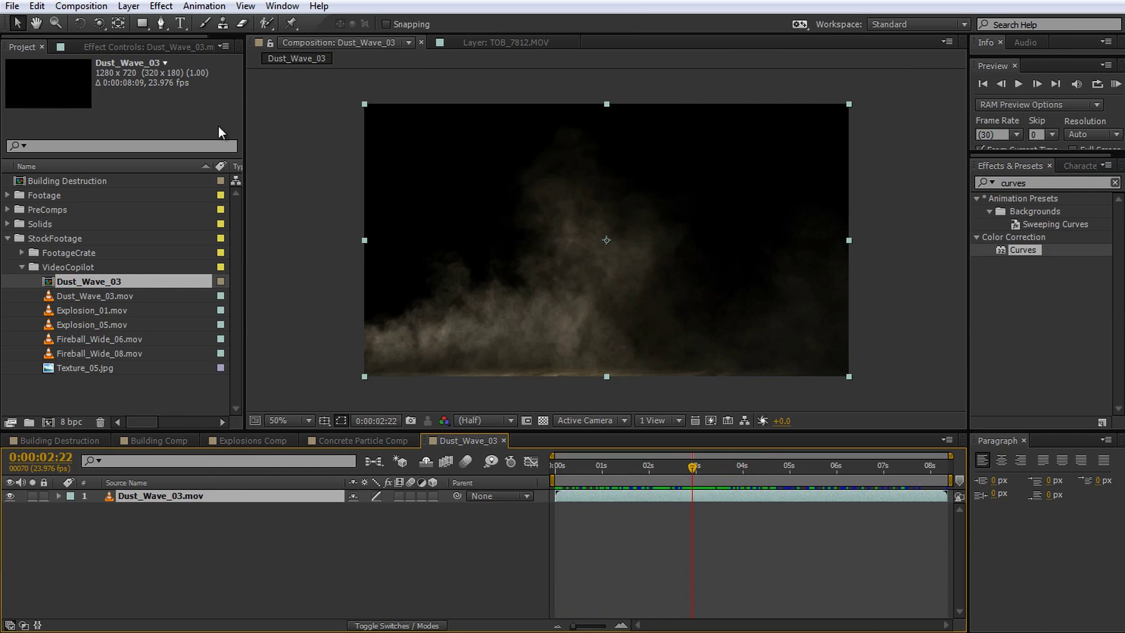
# Draw a closed, roughly round Pen mask around the central dust puff on the Dust_Wave_03.mov layer.
pyautogui.click(161, 23)
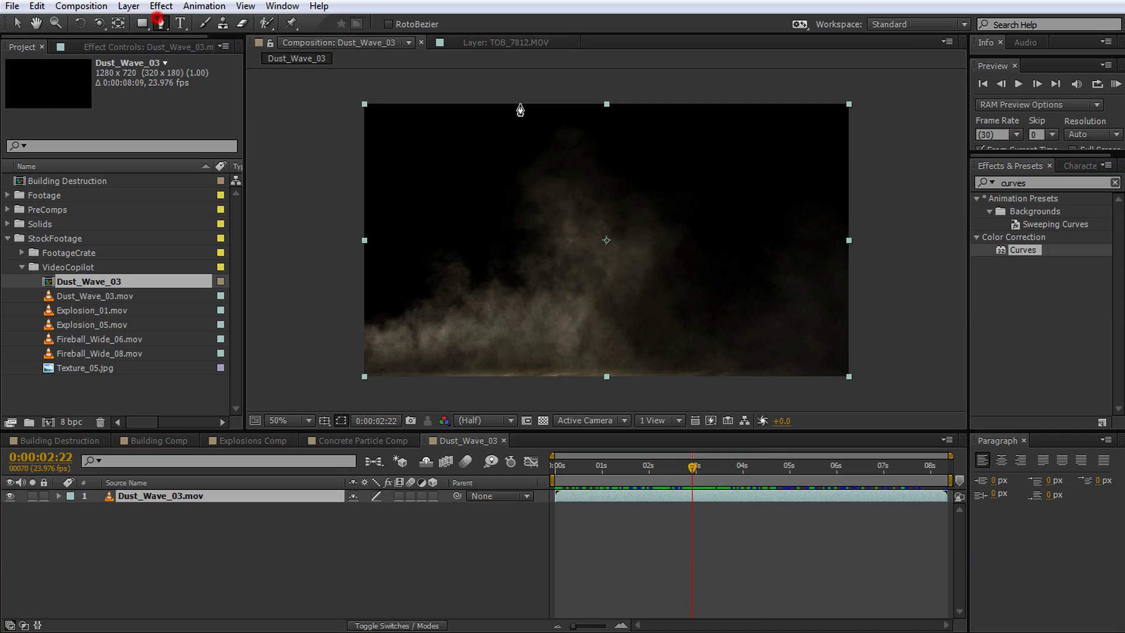
pyautogui.click(619, 157)
pyautogui.click(561, 158)
pyautogui.click(532, 168)
pyautogui.click(512, 208)
pyautogui.click(509, 256)
pyautogui.click(533, 305)
pyautogui.click(574, 313)
pyautogui.click(616, 319)
pyautogui.click(660, 294)
pyautogui.click(693, 264)
pyautogui.click(677, 219)
pyautogui.click(618, 157)
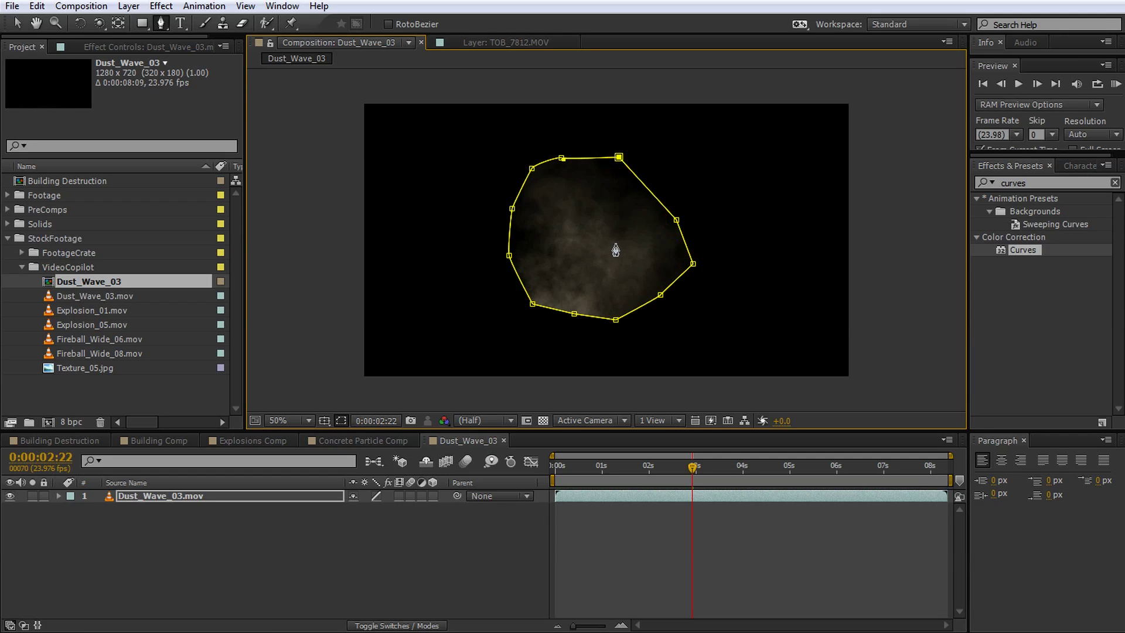
# Set the dust mask's Mask Feather to 200 pixels.
pyautogui.press('m')
pyautogui.press('m')
pyautogui.moveTo(382, 535); pyautogui.dragTo(529, 527)
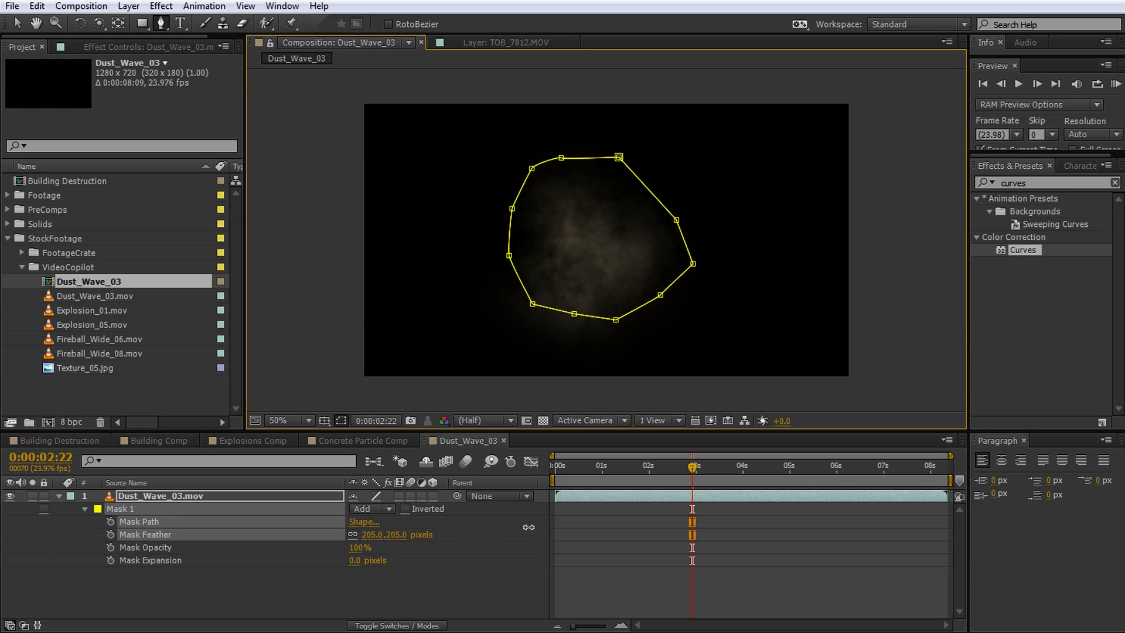
pyautogui.moveTo(526, 528); pyautogui.dragTo(526, 531)
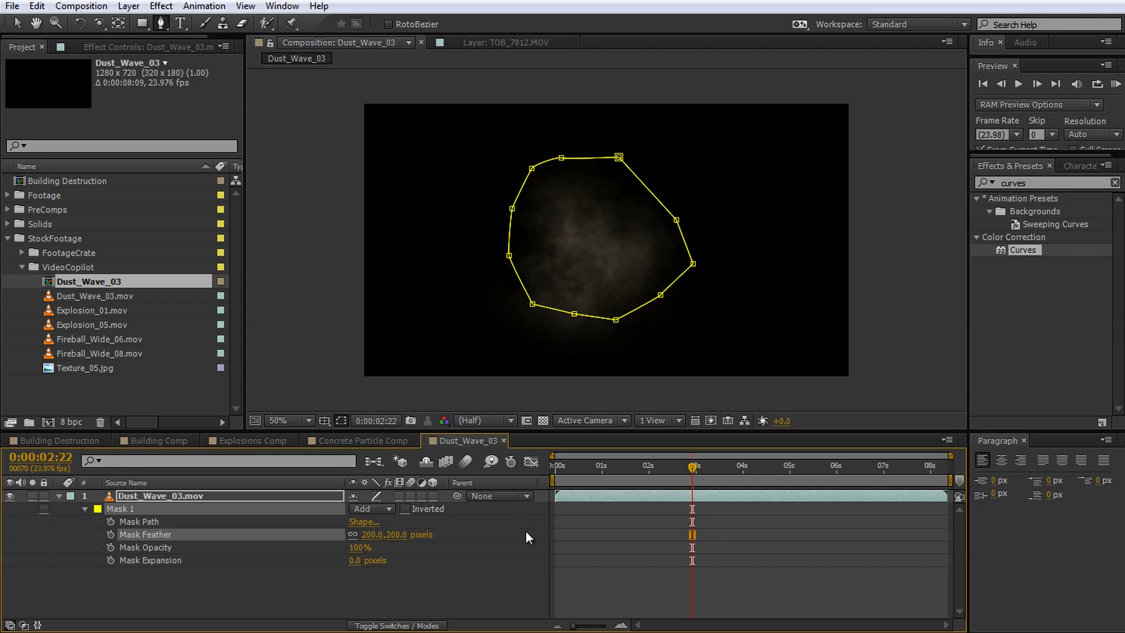
pyautogui.click(494, 578)
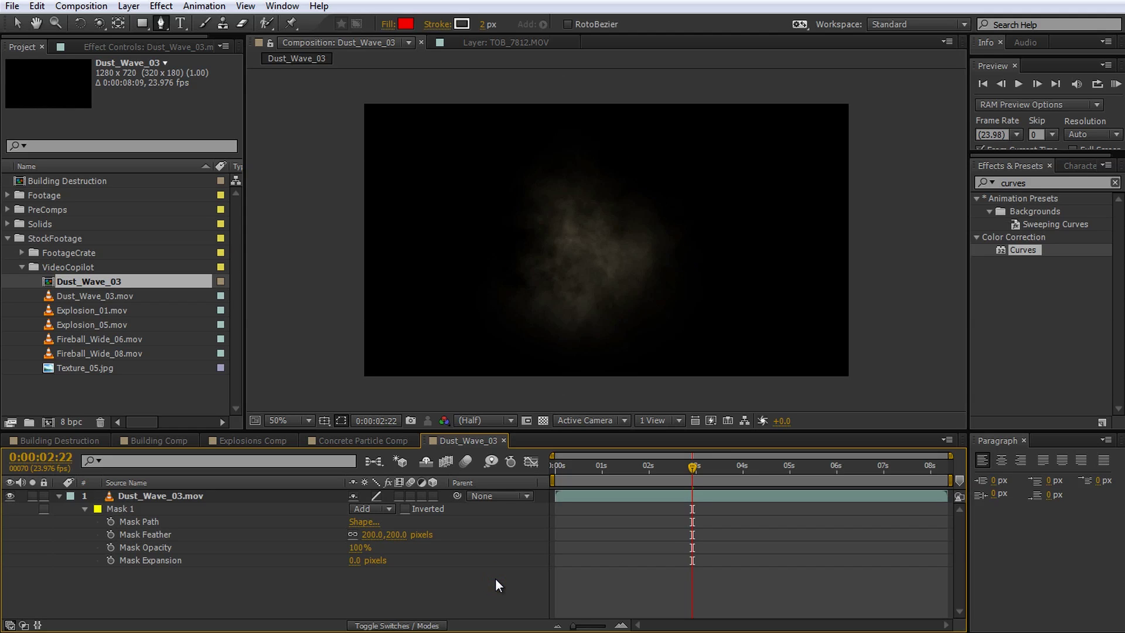
# Apply Hue/Saturation to the dust layer with Master Saturation -76 and Master Lightness 78, and check it at 0:00:03:12.
pyautogui.moveTo(688, 466)
pyautogui.mouseDown()
pyautogui.moveTo(600, 468)
pyautogui.moveTo(720, 476)
pyautogui.moveTo(708, 477)
pyautogui.mouseUp()
pyautogui.click(246, 497)
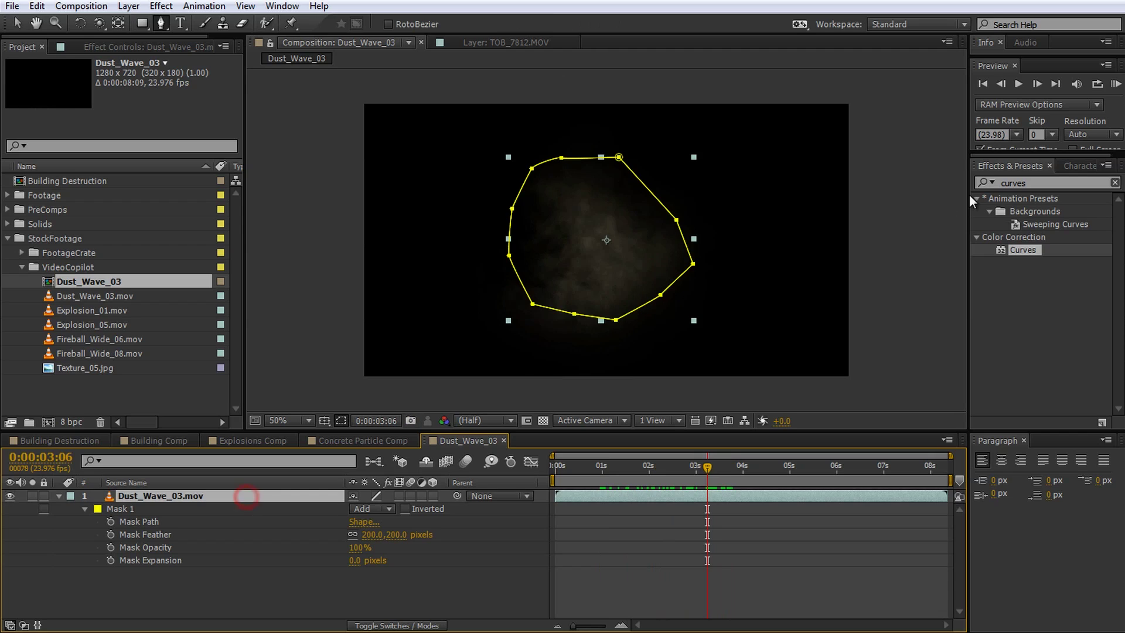
pyautogui.press('BackSpace')
pyautogui.write('sat')
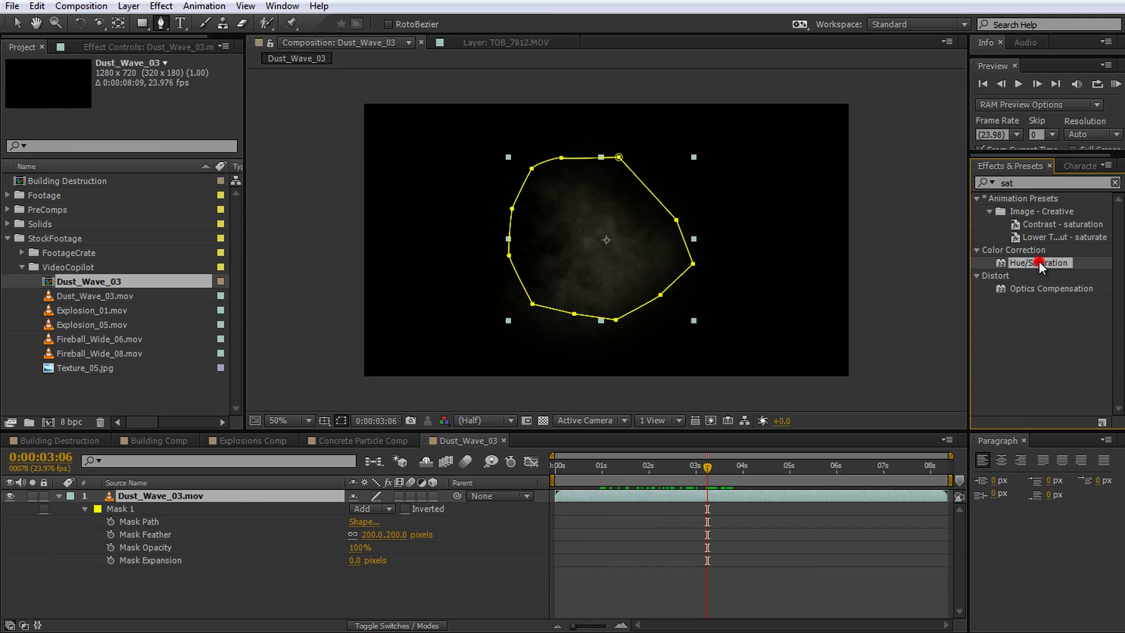
pyautogui.doubleClick(1039, 261)
pyautogui.moveTo(129, 213); pyautogui.dragTo(69, 221)
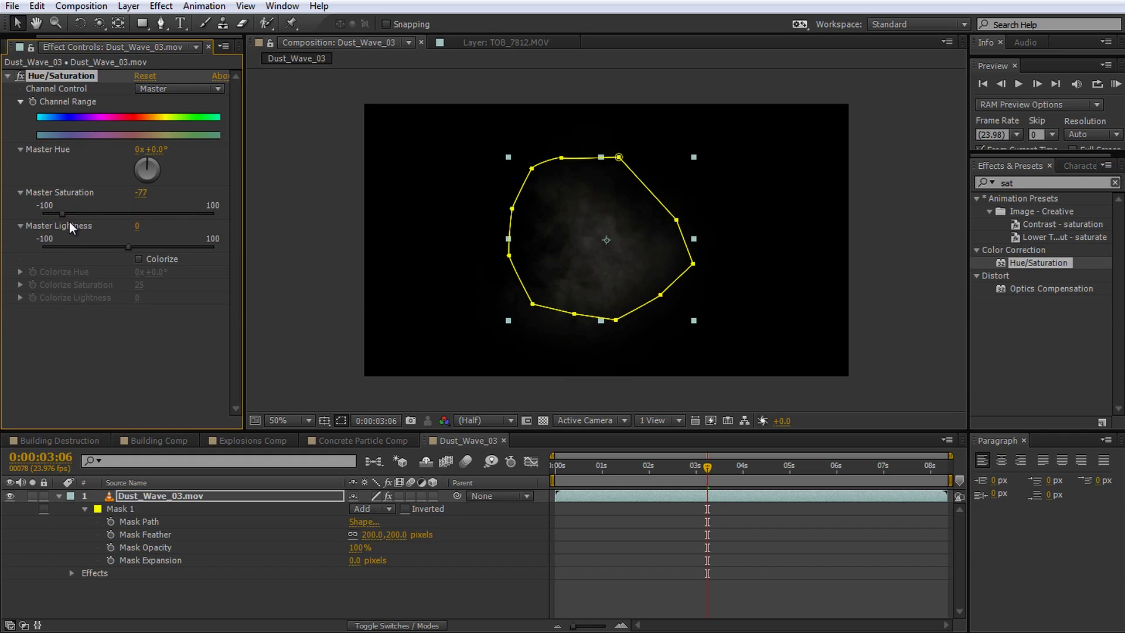
pyautogui.moveTo(129, 246); pyautogui.dragTo(195, 247)
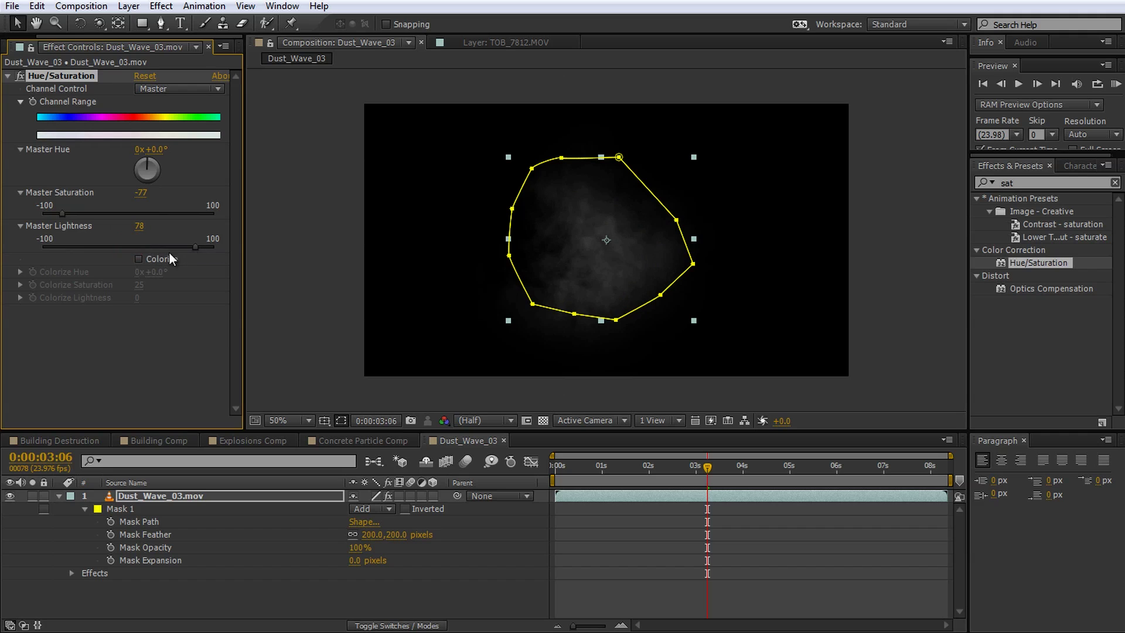
pyautogui.moveTo(707, 467)
pyautogui.mouseDown()
pyautogui.moveTo(604, 467)
pyautogui.moveTo(732, 474)
pyautogui.moveTo(720, 468)
pyautogui.mouseUp()
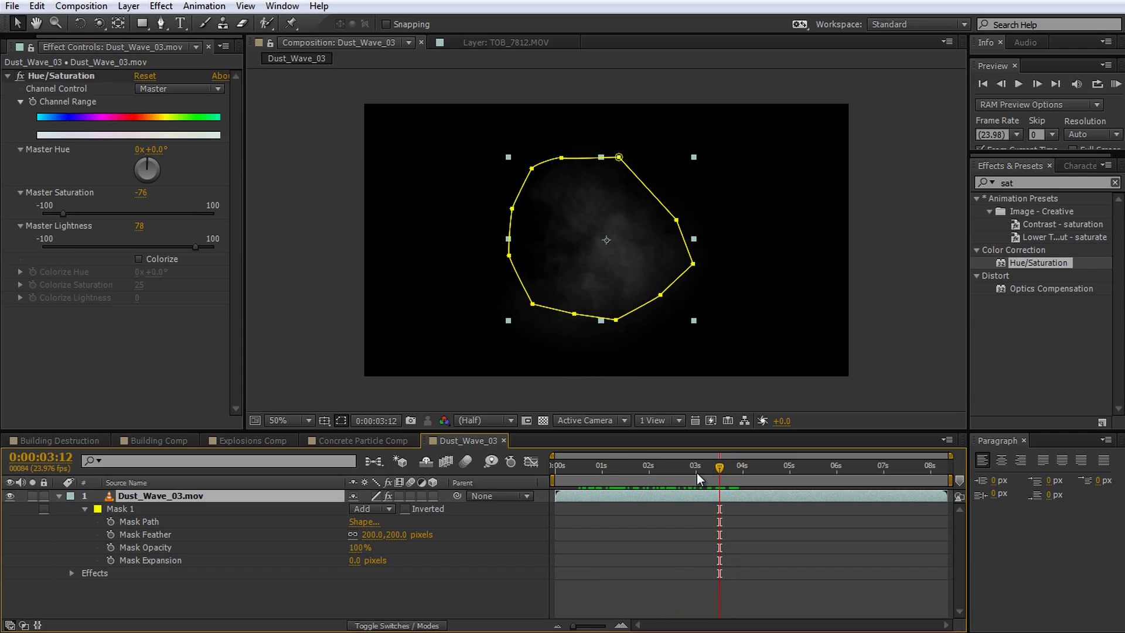
# Set the Dust_Wave_03 composition's width to 800 px and check the dust puff at 0:00:02:03.
pyautogui.rightClick(463, 509)
pyautogui.click(497, 547)
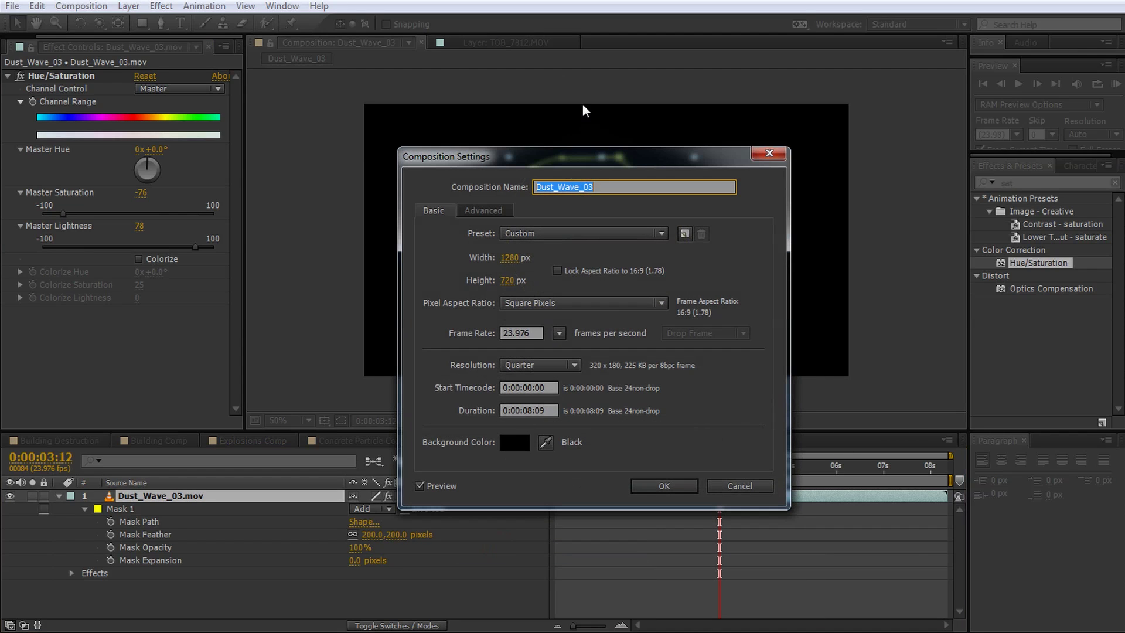
pyautogui.moveTo(586, 164); pyautogui.dragTo(841, 248)
pyautogui.click(767, 343)
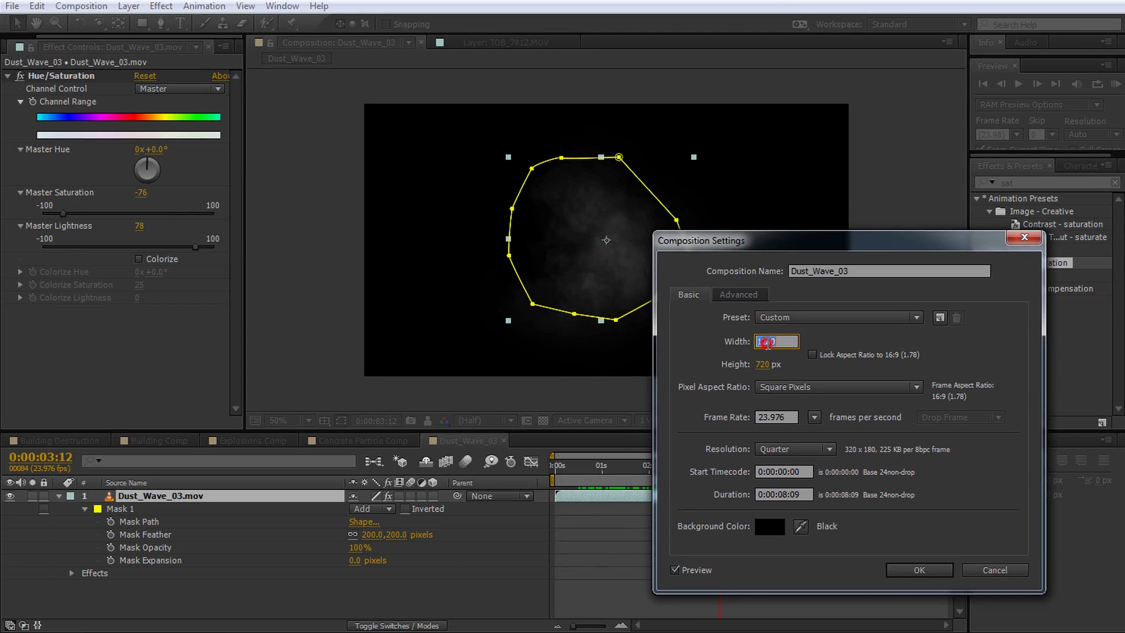
pyautogui.write('800')
pyautogui.press('Return')
pyautogui.moveTo(674, 314); pyautogui.dragTo(689, 310)
pyautogui.click(510, 585)
pyautogui.moveTo(627, 469); pyautogui.dragTo(651, 478)
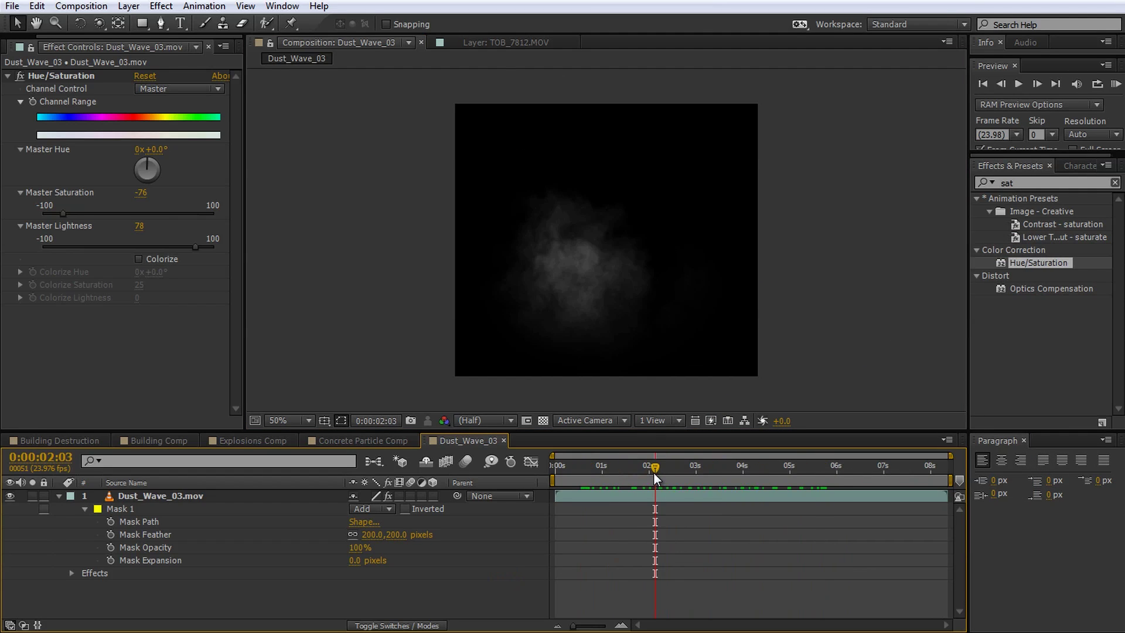
# Return to Building Comp and rename the Dust_Wave_03 composition in the project as Dust Particle Comp.
pyautogui.click(162, 441)
pyautogui.click(21, 42)
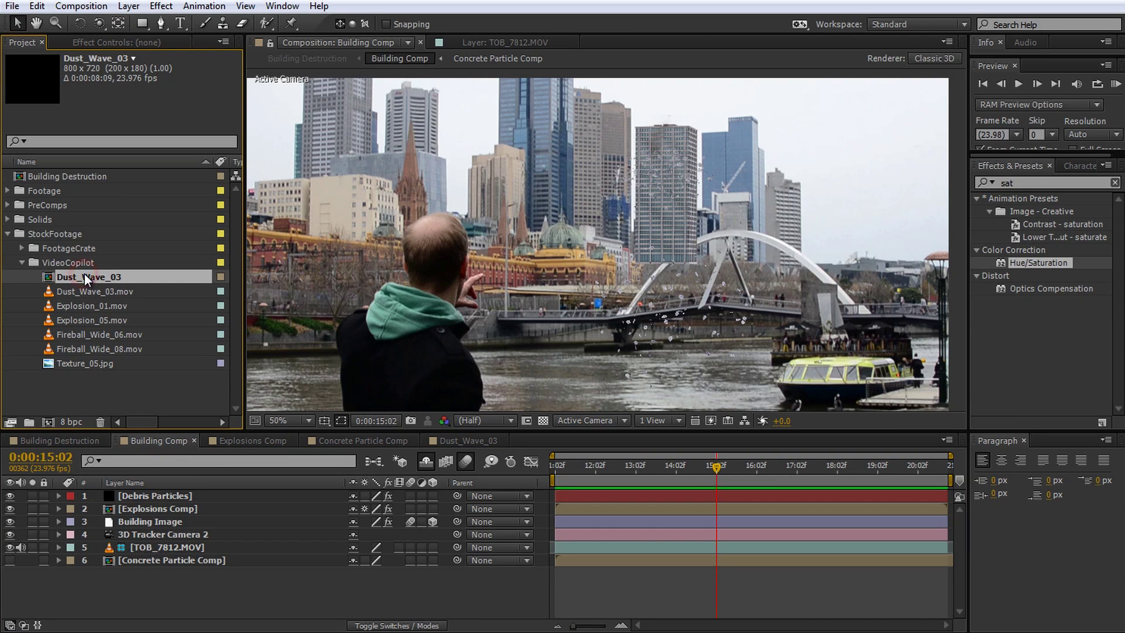
pyautogui.press('Return')
pyautogui.write('Dust Particle Comp')
pyautogui.press('Return')
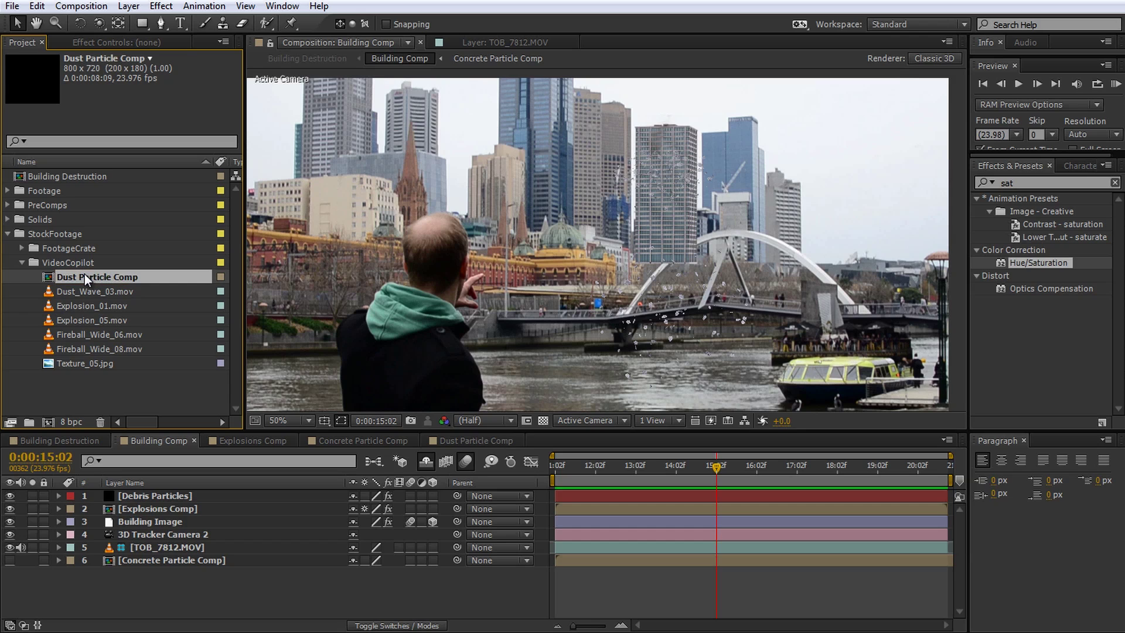
# Move Dust Particle Comp into the PreComps folder and add it to Building Comp as a hidden layer below all others.
pyautogui.moveTo(84, 273); pyautogui.dragTo(17, 201)
pyautogui.click(7, 205)
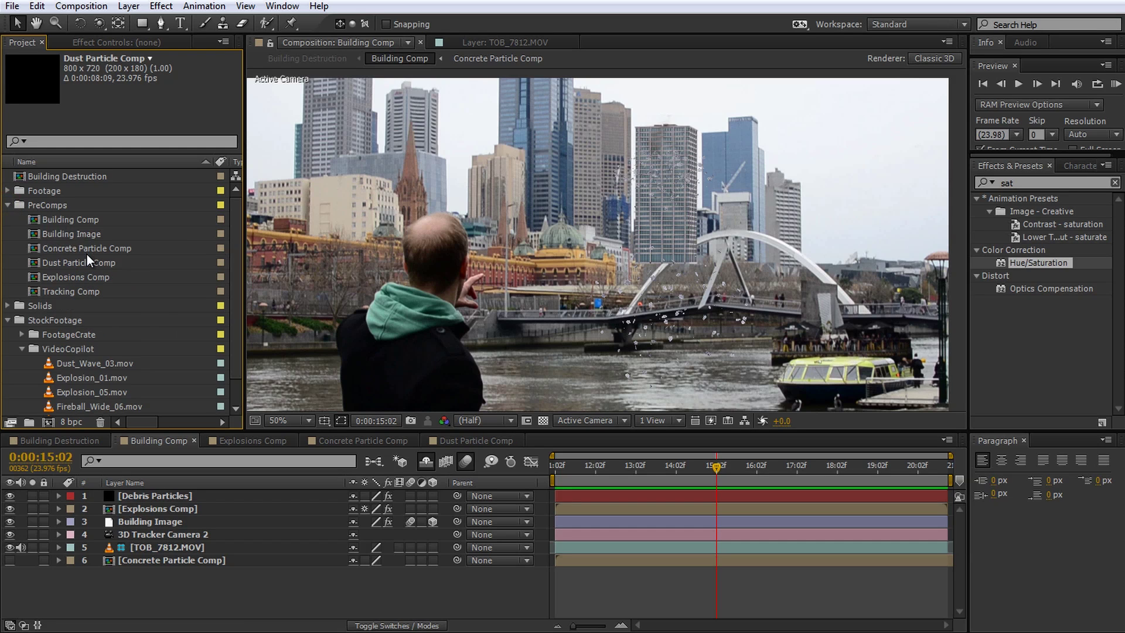
pyautogui.moveTo(76, 264); pyautogui.dragTo(138, 579)
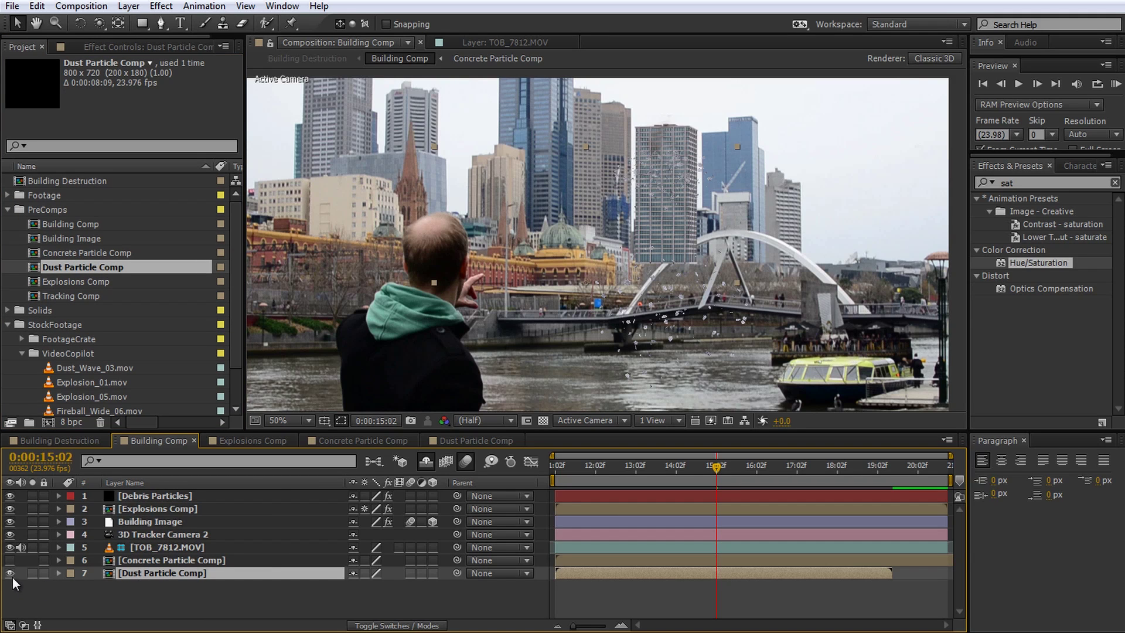
pyautogui.click(159, 576)
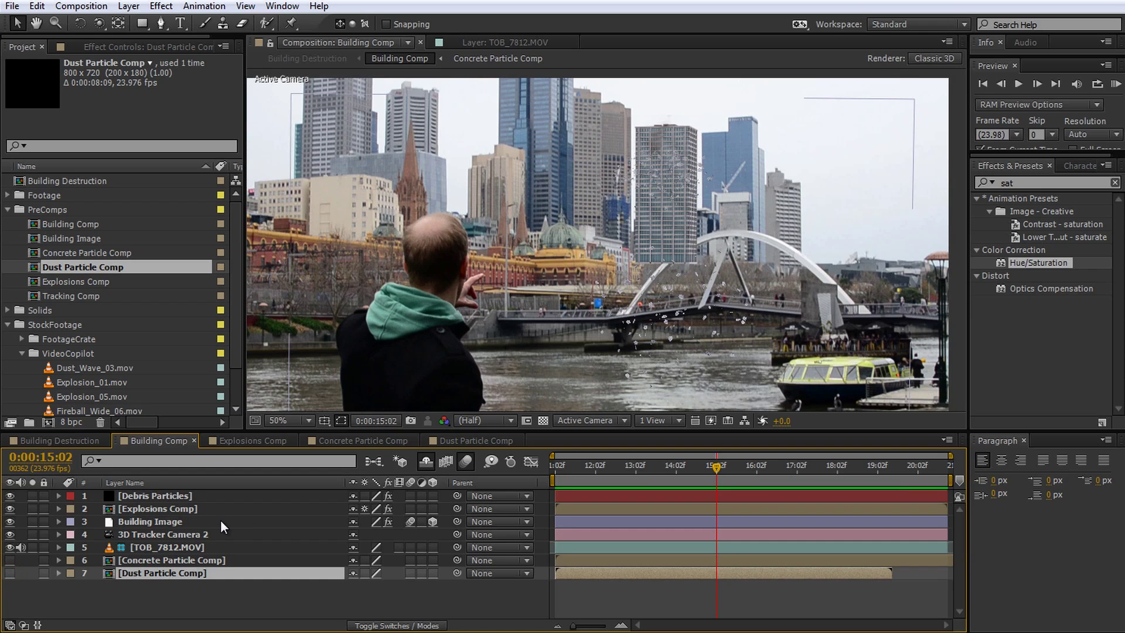
# Enable motion blur on the Explosions Comp and Debris Particles layers and check the frame at 0:00:13:08.
pyautogui.click(185, 524)
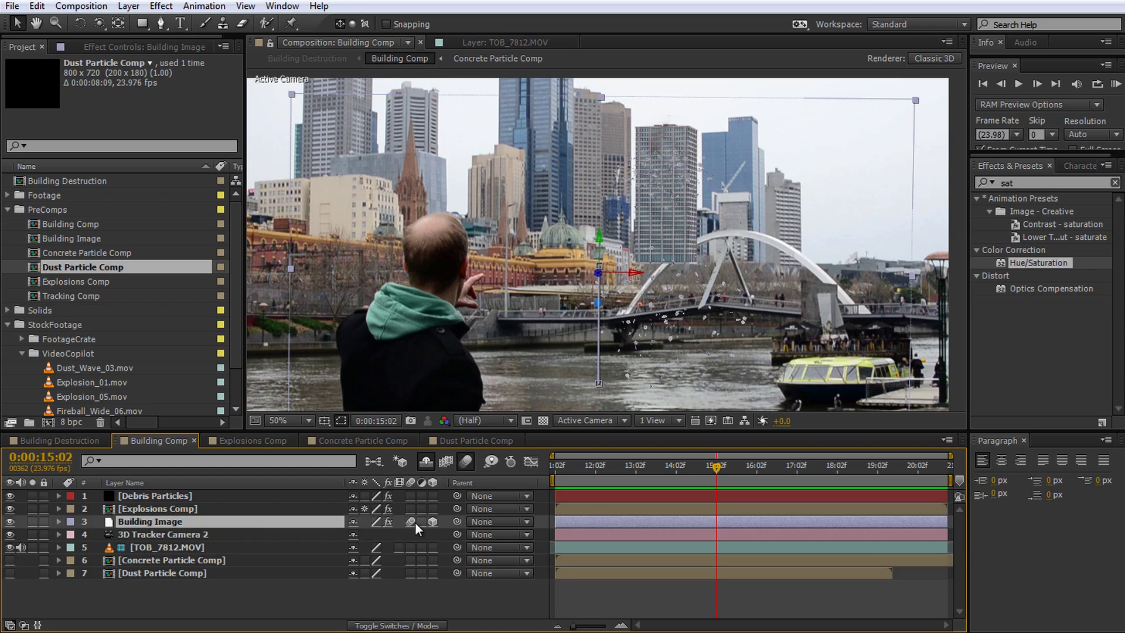
pyautogui.moveTo(644, 468); pyautogui.dragTo(613, 498)
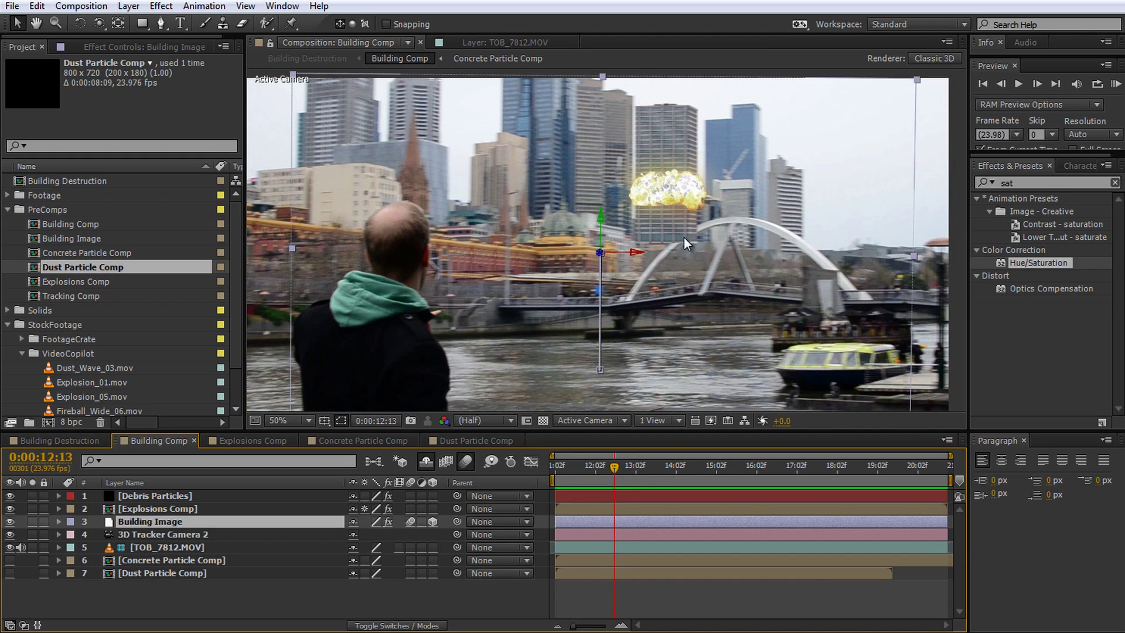
pyautogui.click(410, 509)
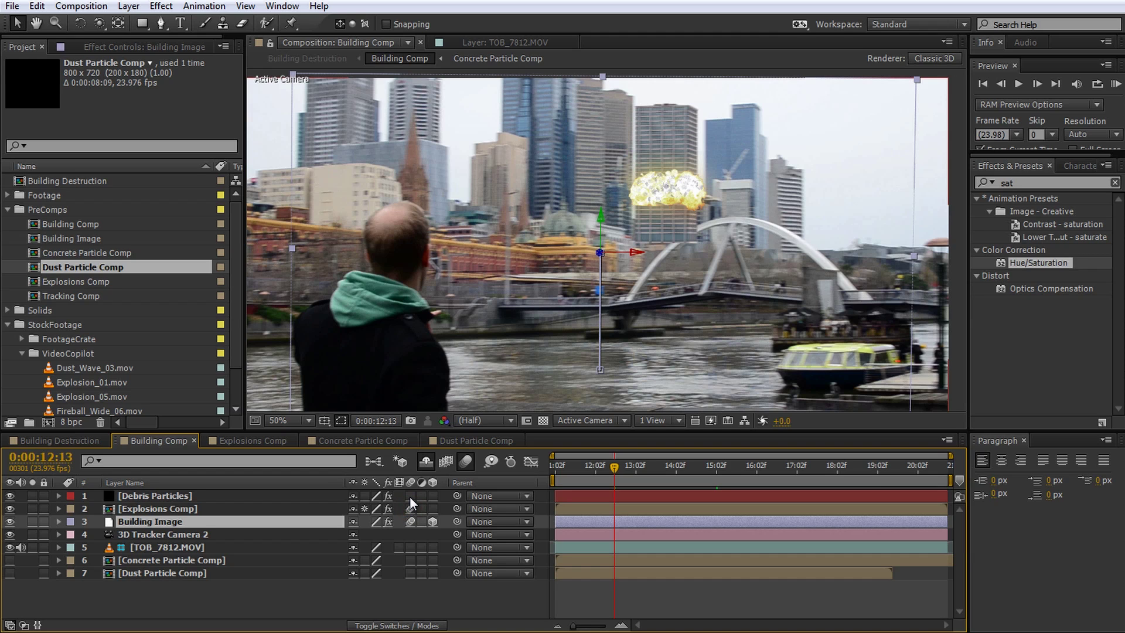
pyautogui.click(410, 495)
pyautogui.press('pagedown')
pyautogui.moveTo(625, 468); pyautogui.dragTo(647, 469)
# Create a black 1920 x 1080 px solid named Dust Particles in Building Comp and apply CC Particle World to it.
pyautogui.rightClick(303, 593)
pyautogui.moveTo(369, 427)
pyautogui.click(538, 465)
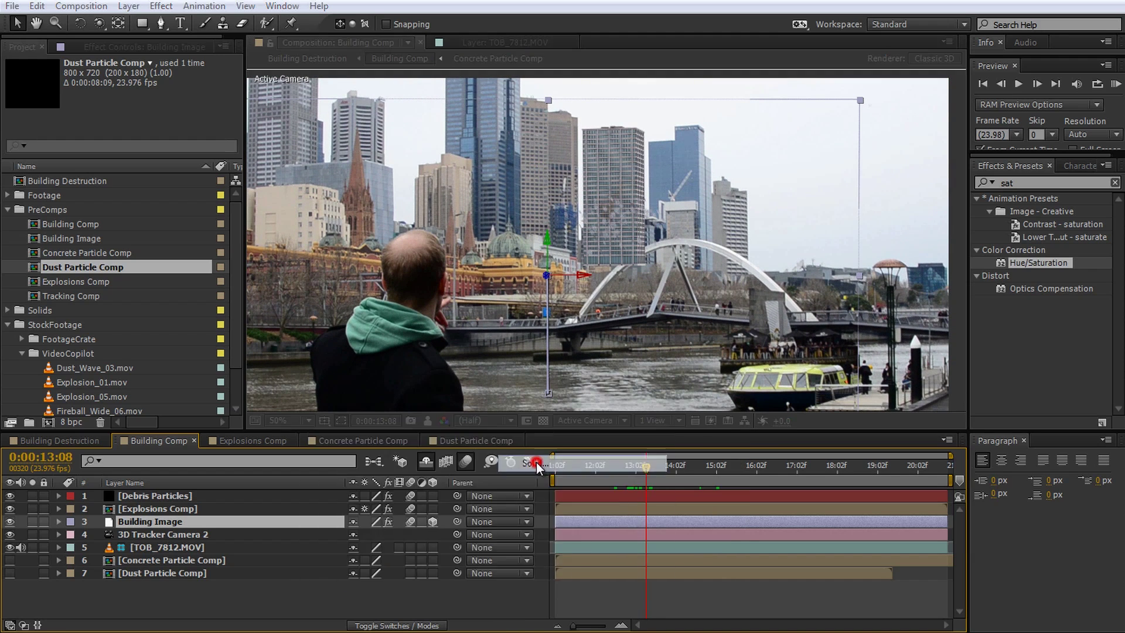
pyautogui.write('Dust Particles')
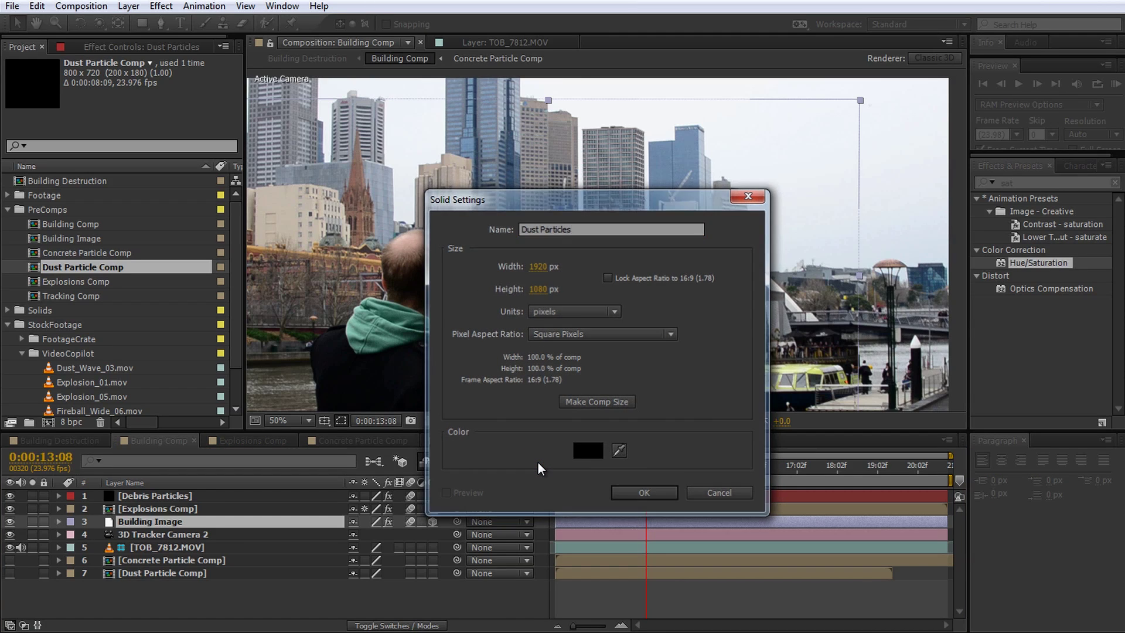
pyautogui.press('Return')
pyautogui.click(1031, 183)
pyautogui.write('cc particle')
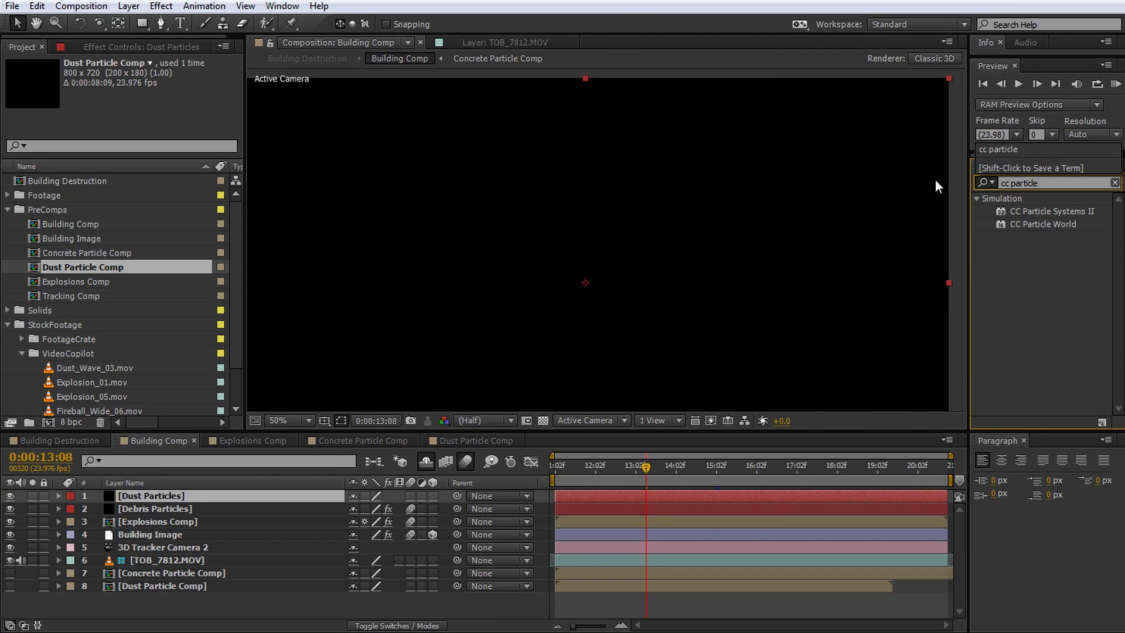
pyautogui.doubleClick(1057, 226)
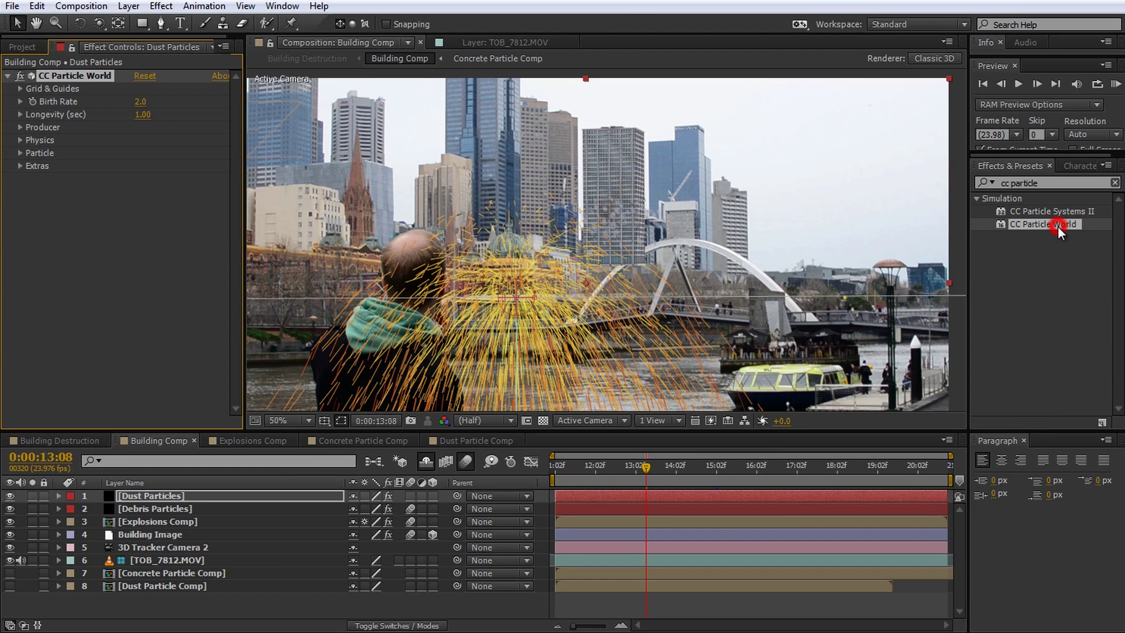
# Set the dust Producer's Position X to 5.09, Position Y to -2.02, Position Z to 98.99 and Radius X to 1.865.
pyautogui.click(20, 128)
pyautogui.moveTo(143, 165); pyautogui.dragTo(1113, 173)
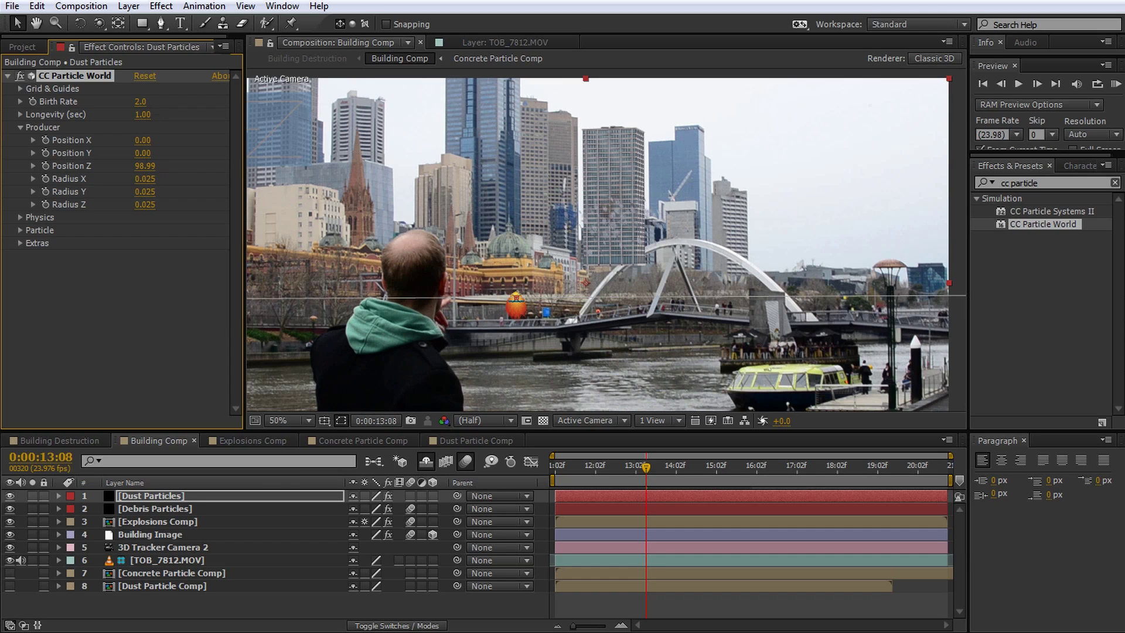
pyautogui.moveTo(143, 145); pyautogui.dragTo(551, 172)
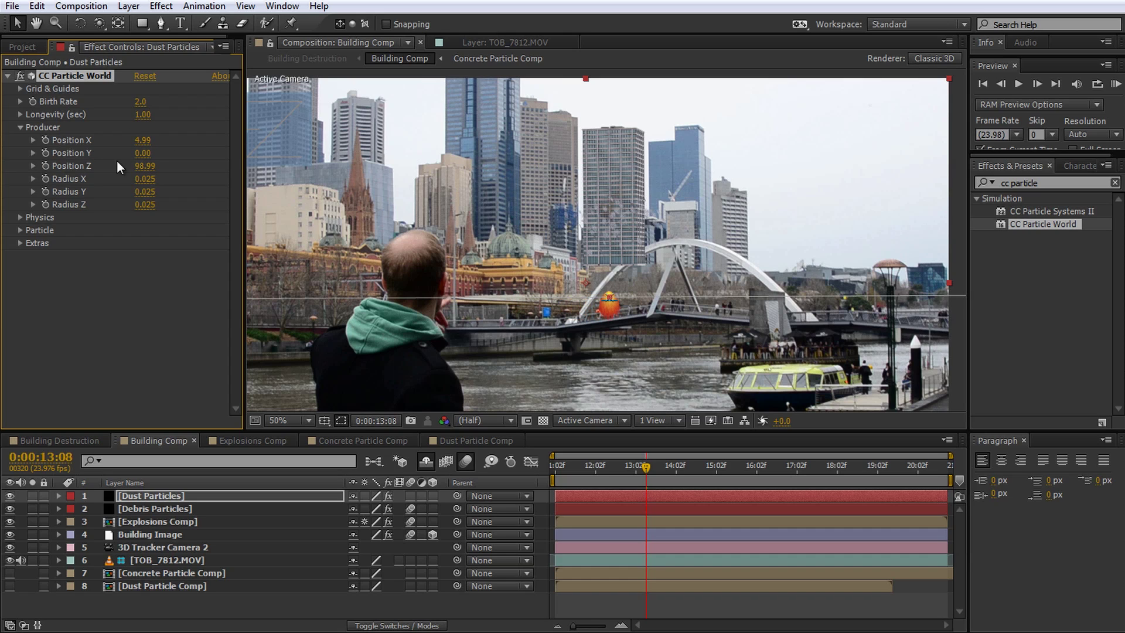
pyautogui.moveTo(144, 156); pyautogui.dragTo(1, 156)
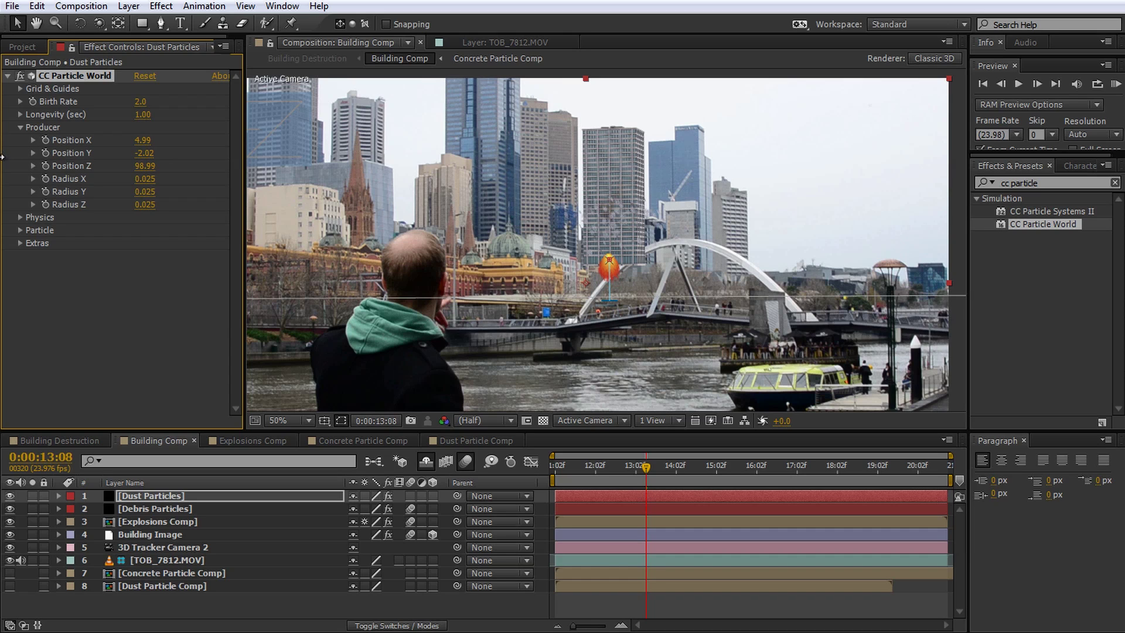
pyautogui.moveTo(145, 181); pyautogui.dragTo(278, 175)
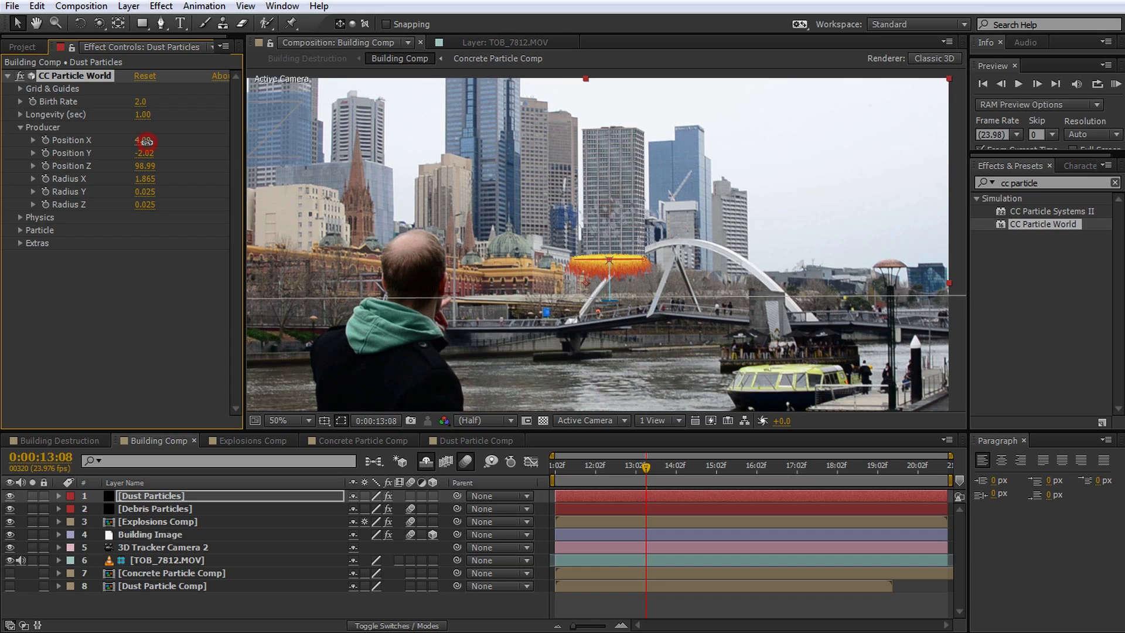
pyautogui.moveTo(145, 140); pyautogui.dragTo(151, 141)
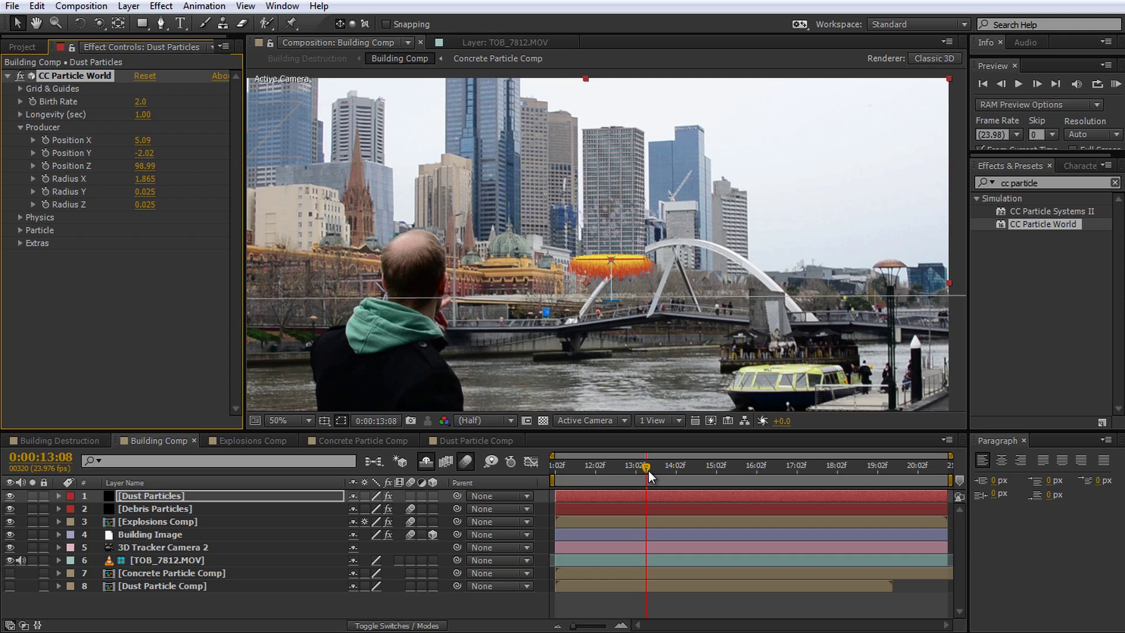
# At 0:00:14:11, keyframe the dust particles' Birth Rate at 0 and Radius X at 1.865, and show the layer's keyframes.
pyautogui.moveTo(649, 470); pyautogui.dragTo(679, 472)
pyautogui.moveTo(694, 474)
pyautogui.mouseDown()
pyautogui.moveTo(707, 472)
pyautogui.moveTo(694, 476)
pyautogui.mouseUp()
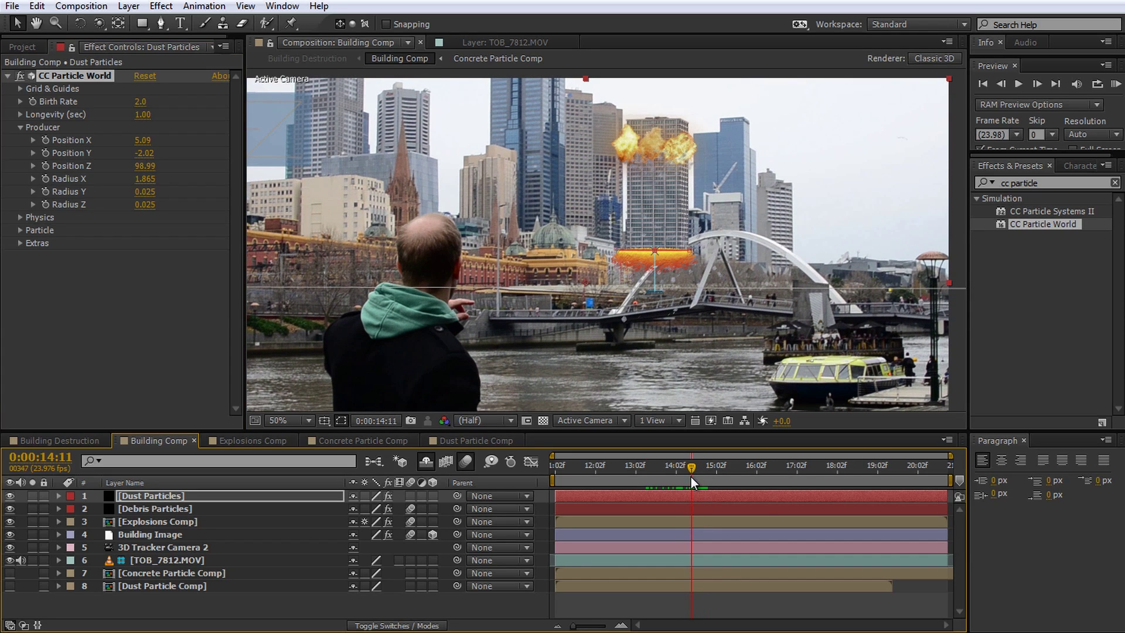
pyautogui.click(32, 102)
pyautogui.click(141, 102)
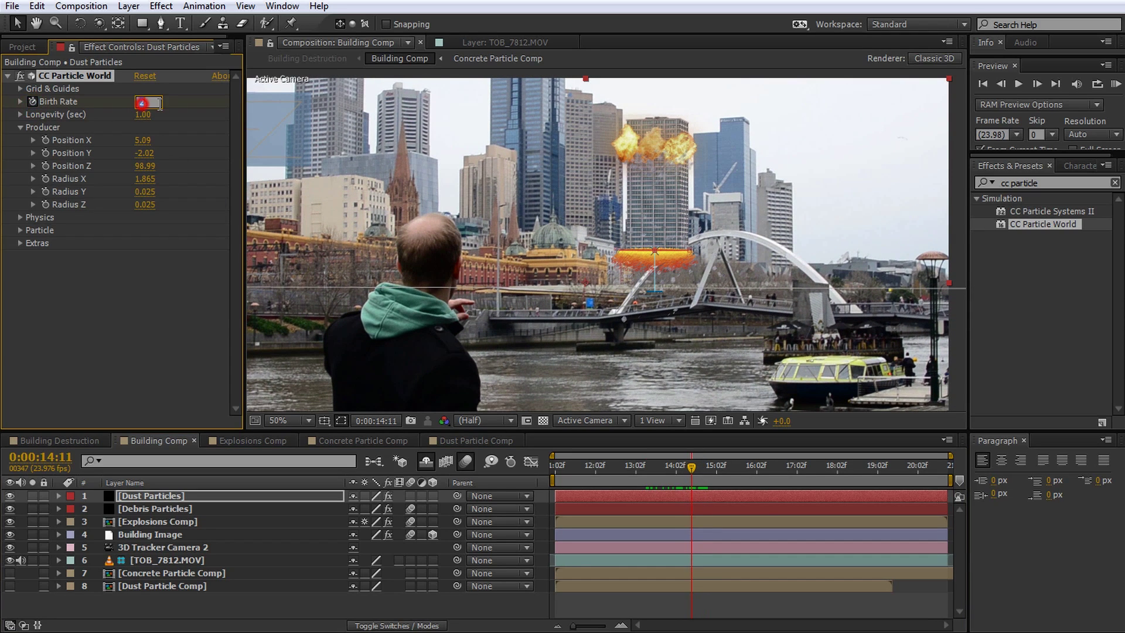
pyautogui.write('0')
pyautogui.press('Return')
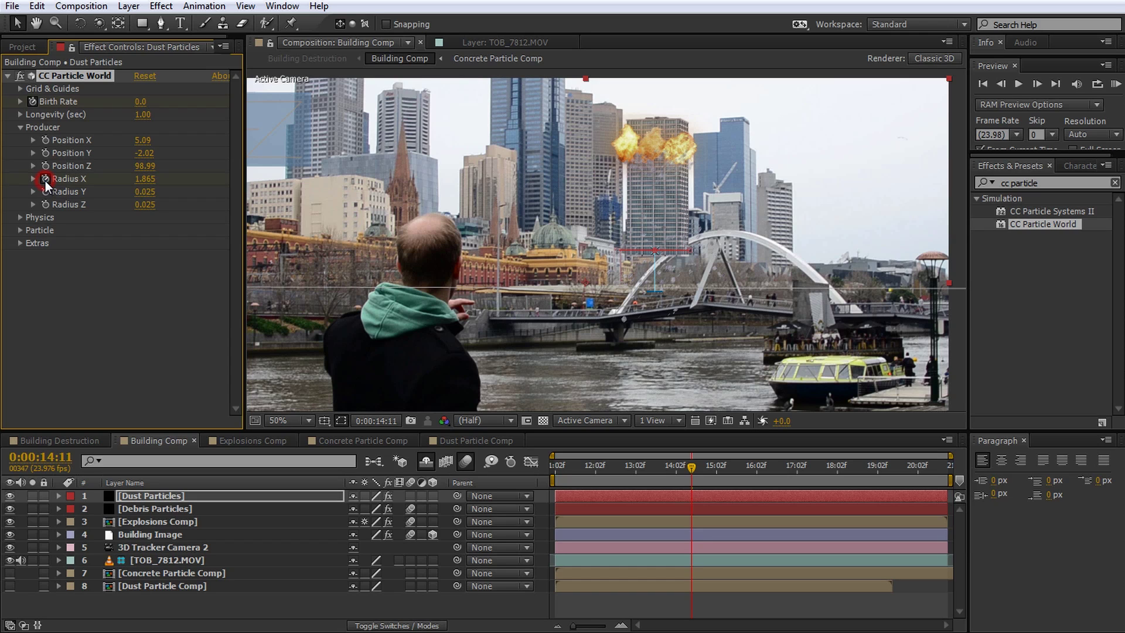
pyautogui.press('u')
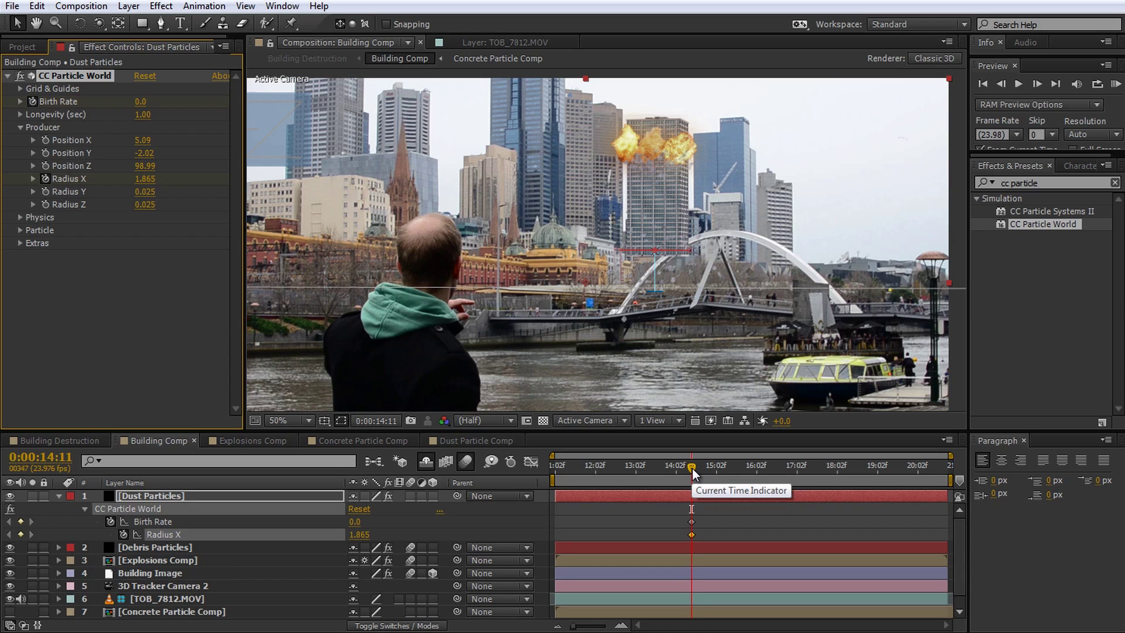
# Keyframe Birth Rate at 10 at 0:00:15:18 and hold that value with another keyframe at 0:00:16:20.
pyautogui.moveTo(694, 467); pyautogui.dragTo(743, 475)
pyautogui.click(141, 101)
pyautogui.write('10')
pyautogui.press('Return')
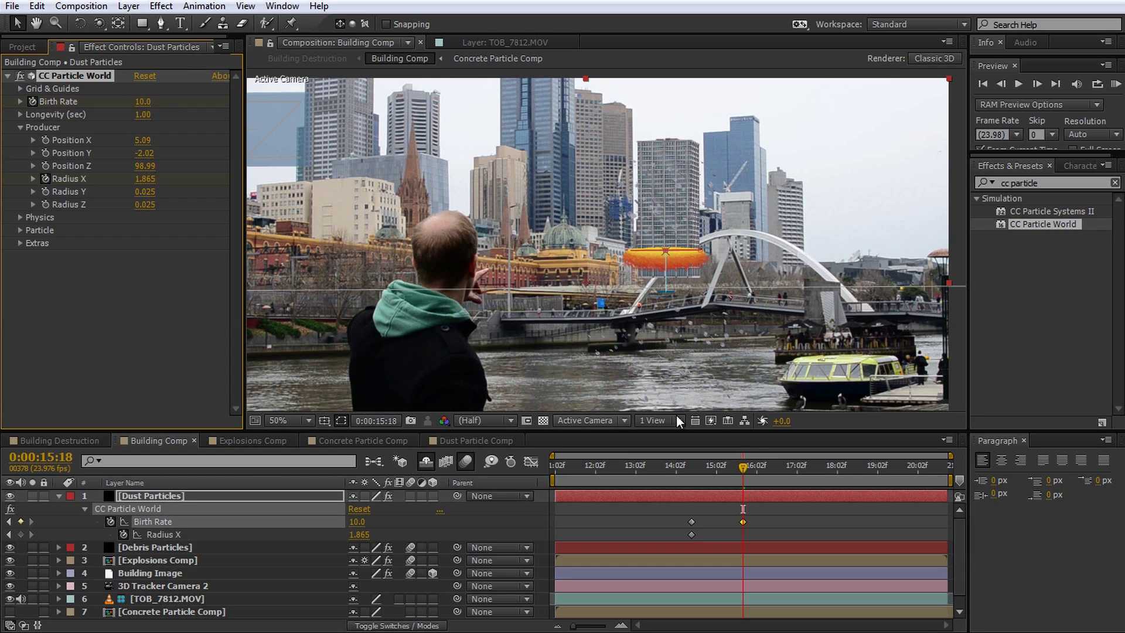
pyautogui.moveTo(747, 468); pyautogui.dragTo(789, 476)
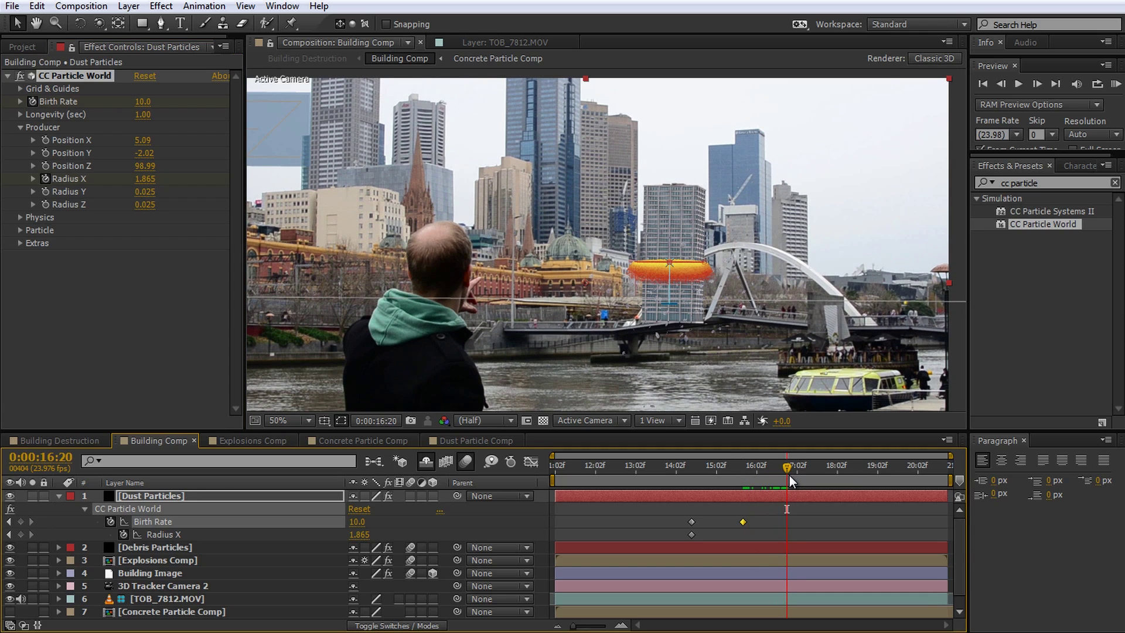
# Keyframe Birth Rate at 20 at 0:00:17:23 and at 0 at 0:00:18:12.
pyautogui.moveTo(786, 475); pyautogui.dragTo(833, 474)
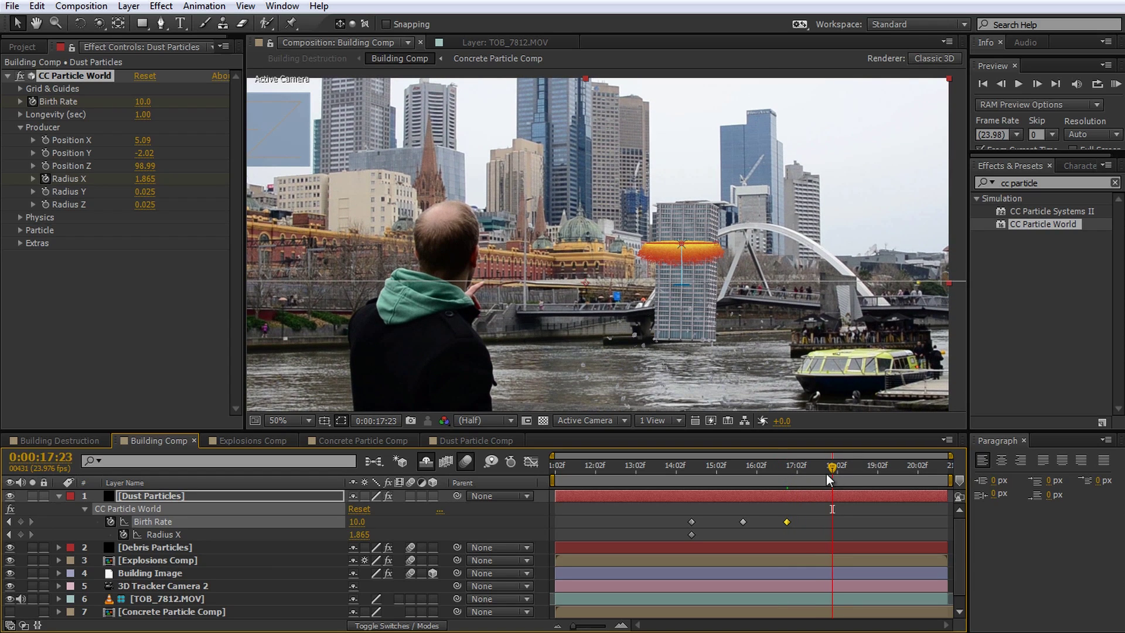
pyautogui.click(146, 101)
pyautogui.write('20')
pyautogui.press('Return')
pyautogui.moveTo(834, 466); pyautogui.dragTo(854, 469)
pyautogui.click(146, 101)
pyautogui.write('0')
pyautogui.press('Return')
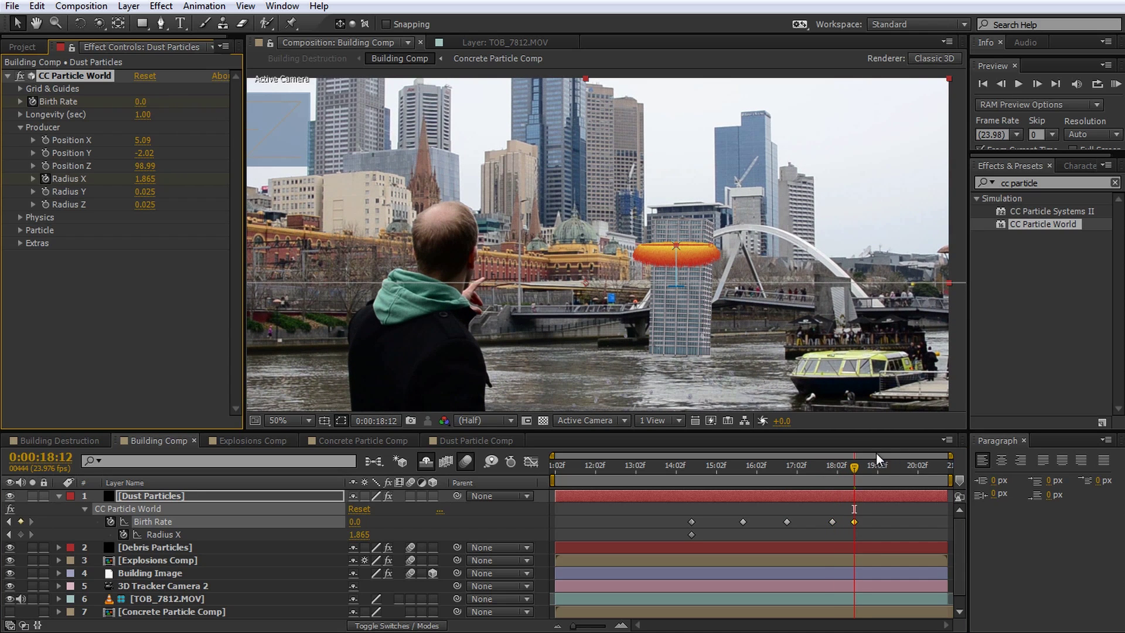
# Keyframe the dust Producer's Radius X at 7.145 at 0:00:18:00 and preview the animation from 0:00:14:06.
pyautogui.moveTo(853, 467)
pyautogui.mouseDown()
pyautogui.moveTo(818, 470)
pyautogui.moveTo(835, 477)
pyautogui.mouseUp()
pyautogui.moveTo(151, 186); pyautogui.dragTo(576, 206)
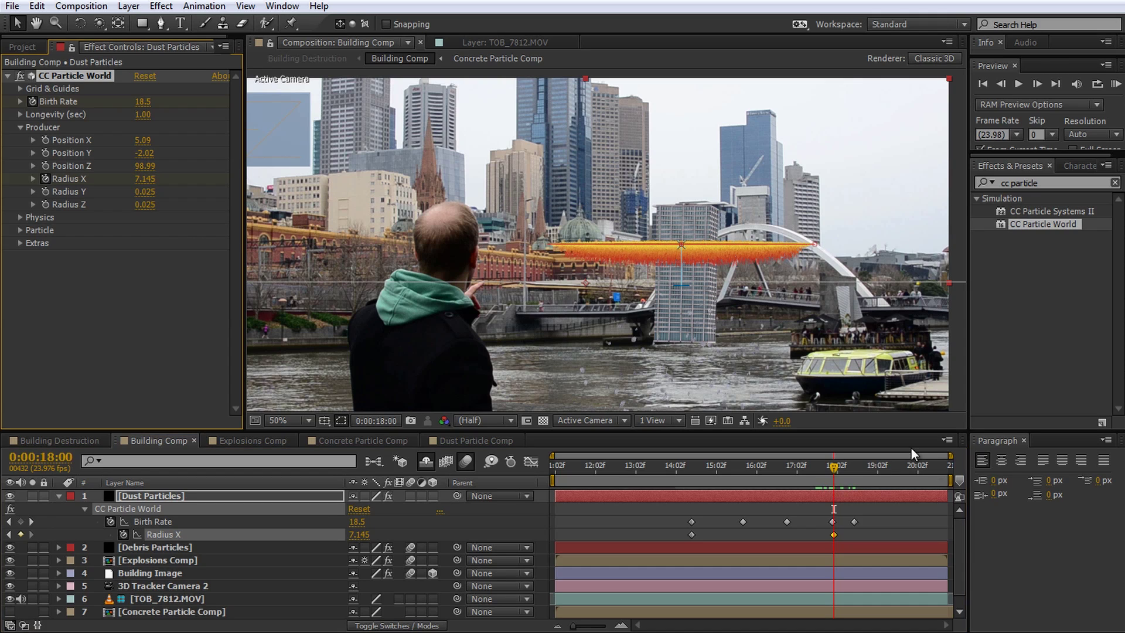
pyautogui.click(834, 464)
pyautogui.moveTo(834, 464); pyautogui.dragTo(683, 484)
pyautogui.click(664, 518)
pyautogui.press('space')
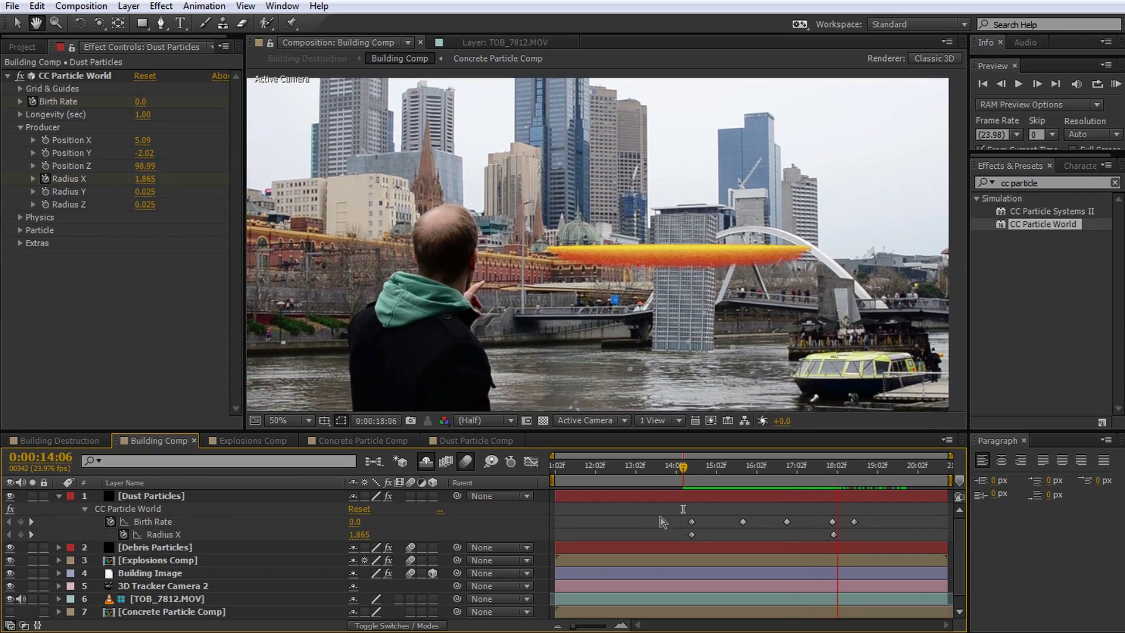
pyautogui.press('space')
# Set the dust particles' Longevity to 2 seconds and check the spread between 0:00:19:00 and 0:00:16:07.
pyautogui.moveTo(897, 473); pyautogui.dragTo(867, 477)
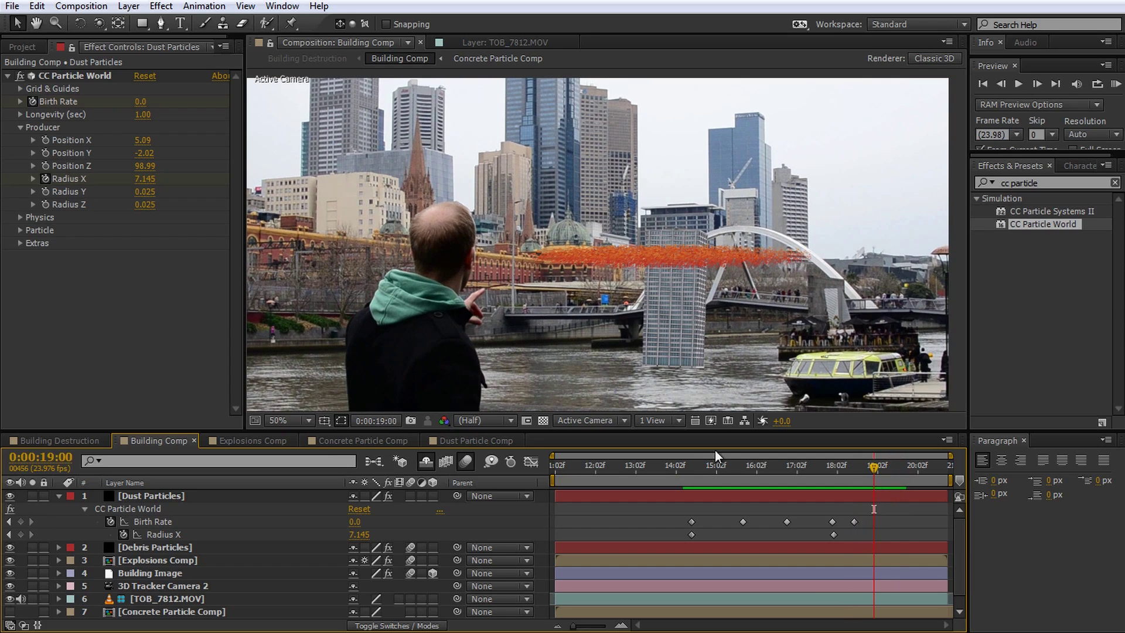
pyautogui.click(143, 114)
pyautogui.write('2')
pyautogui.press('Return')
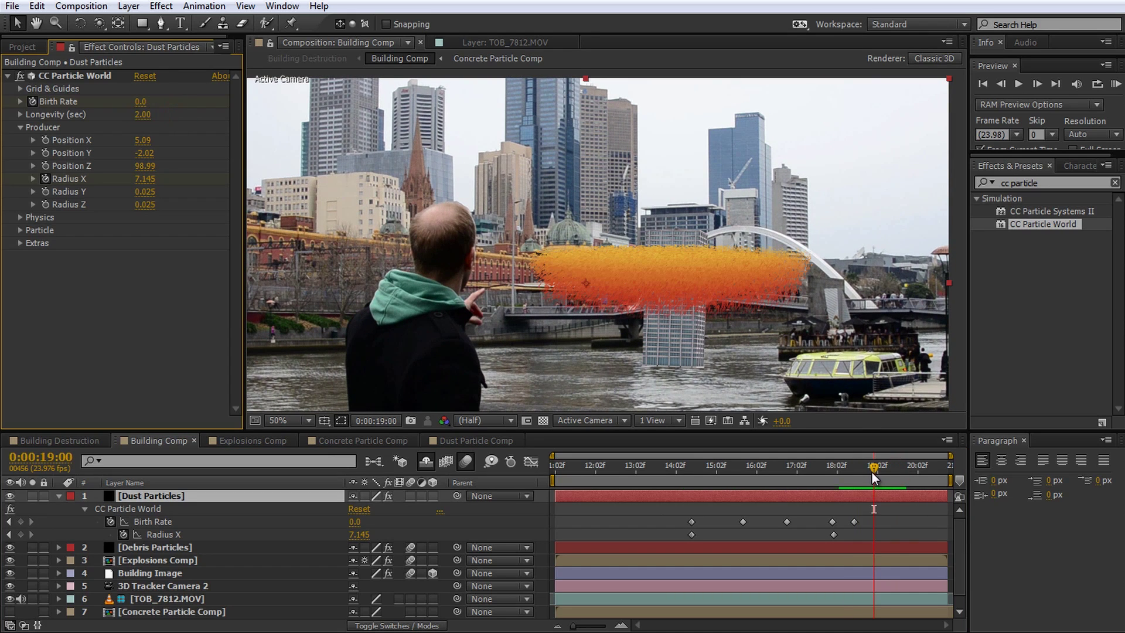
pyautogui.moveTo(884, 463); pyautogui.dragTo(767, 489)
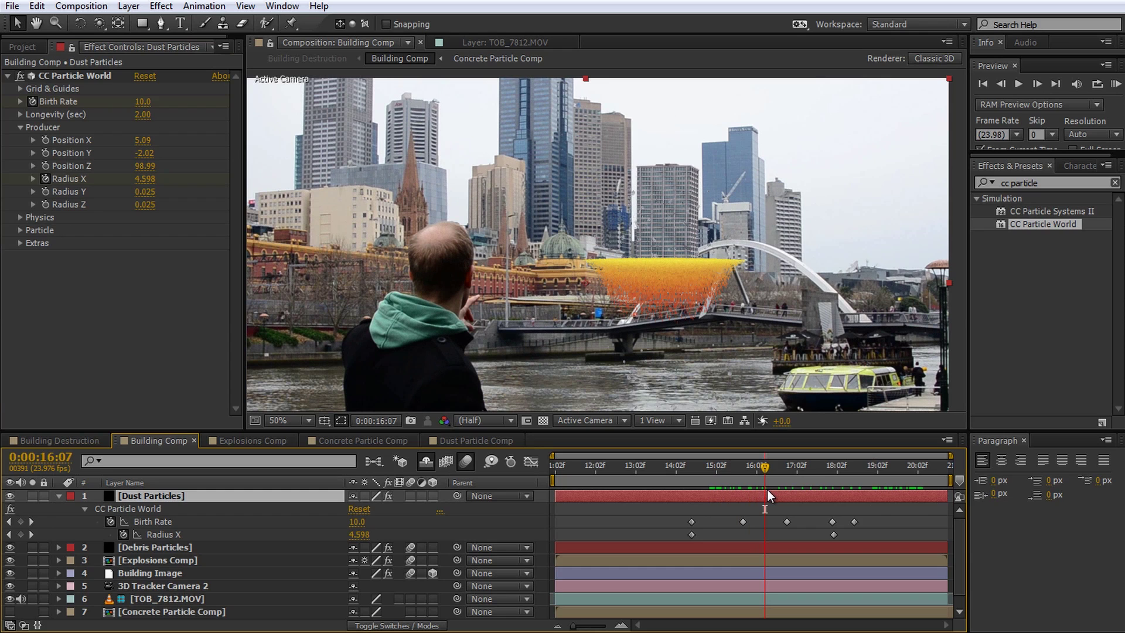
# Set the dust particles' type to Textured QuadPolygon with Dust Particle Comp as the texture layer.
pyautogui.click(20, 231)
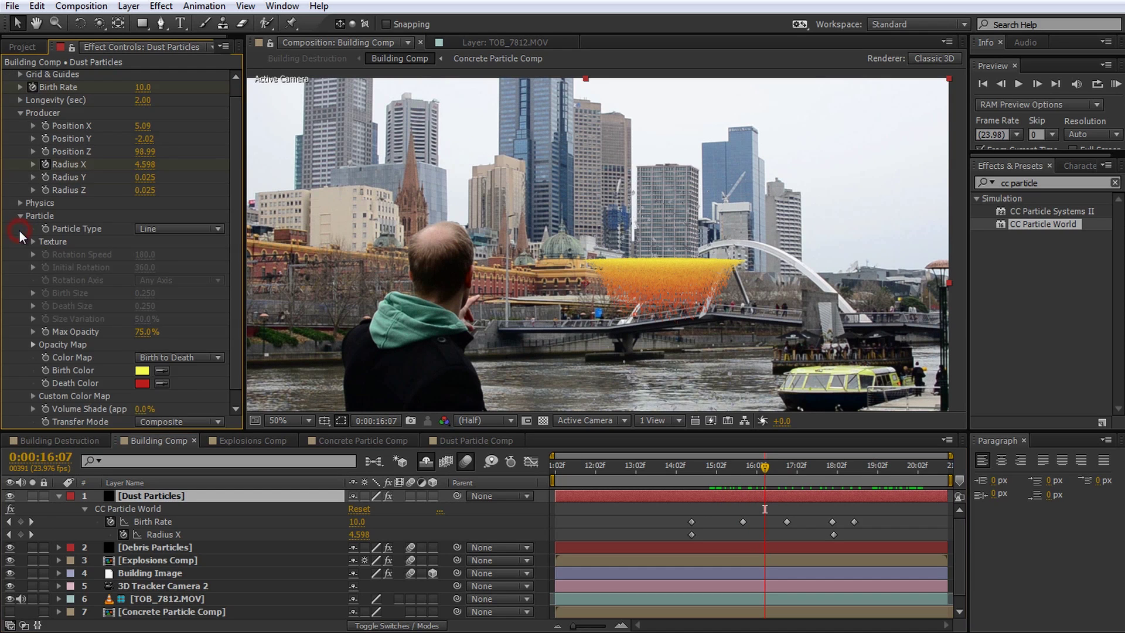
pyautogui.click(157, 229)
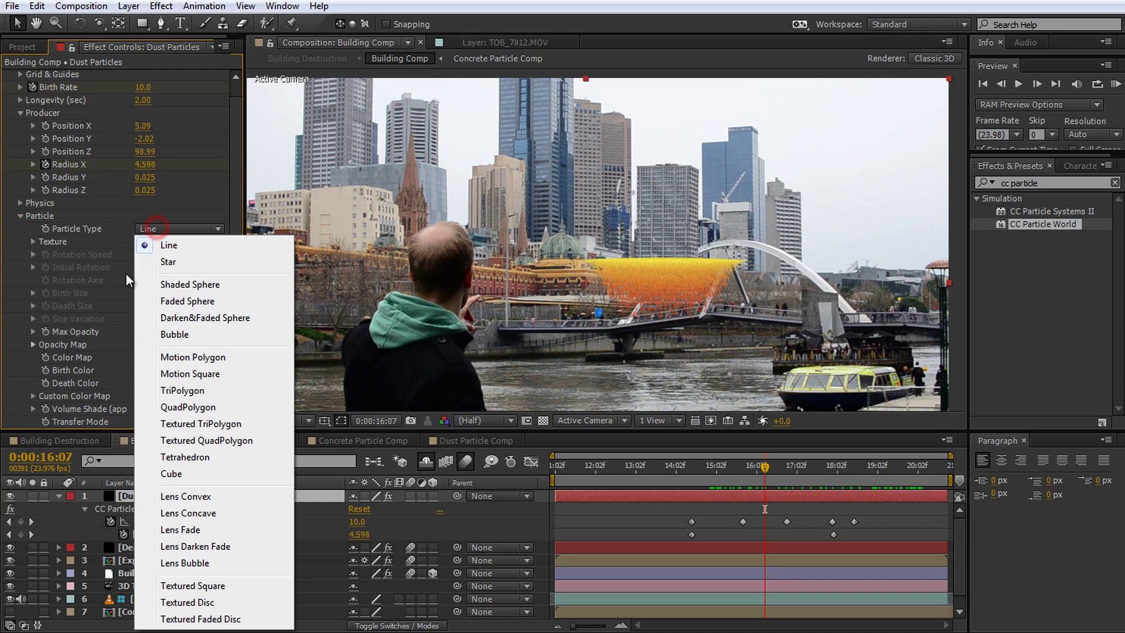
pyautogui.click(217, 440)
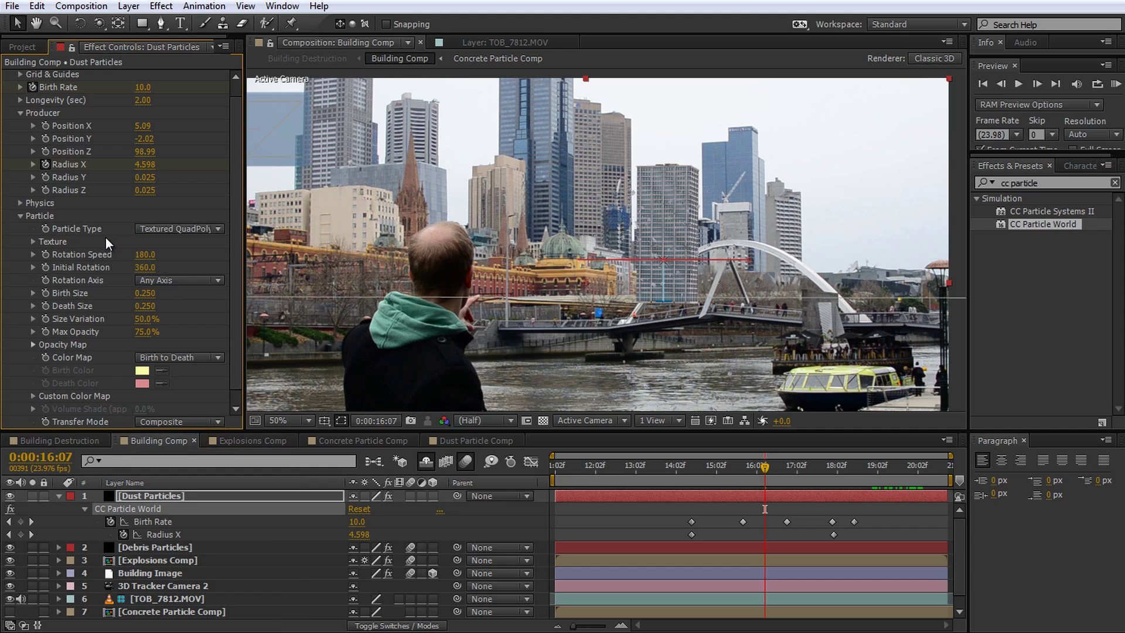
pyautogui.click(33, 241)
pyautogui.click(150, 254)
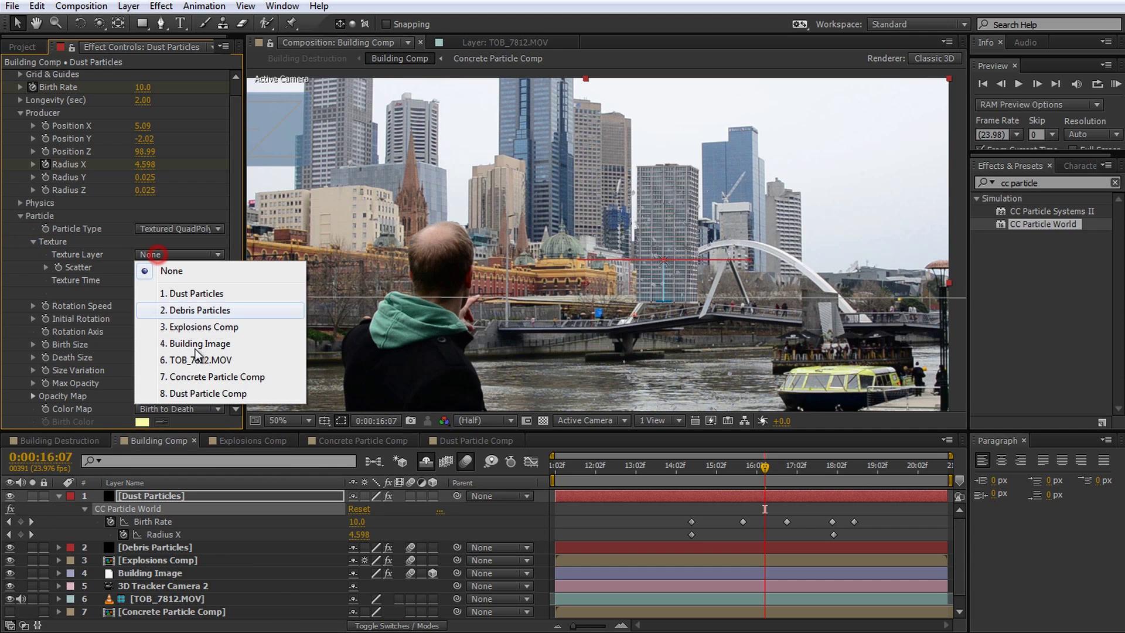
pyautogui.click(205, 394)
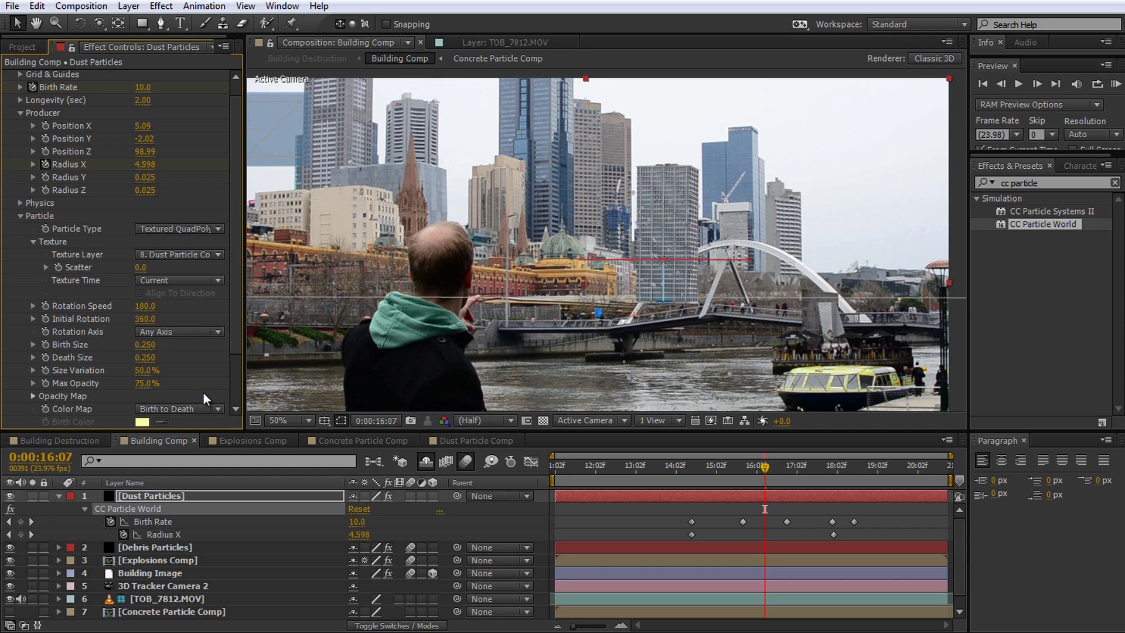
# Set the dust particles' Texture Time to Birth and check the result at 0:00:16:05.
pyautogui.click(178, 281)
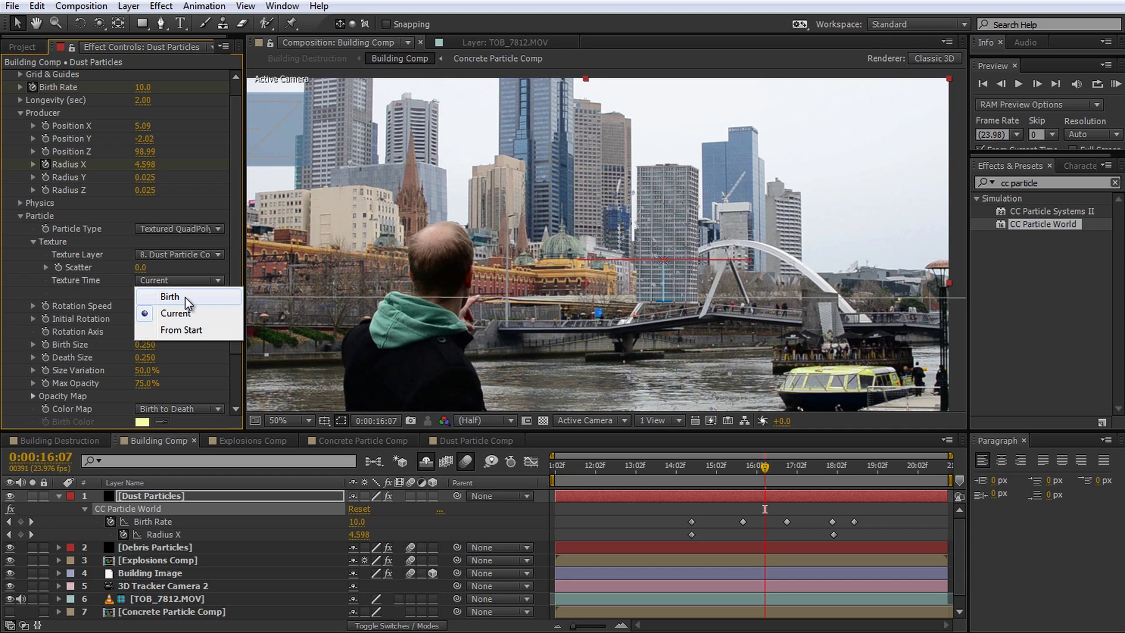
pyautogui.click(185, 297)
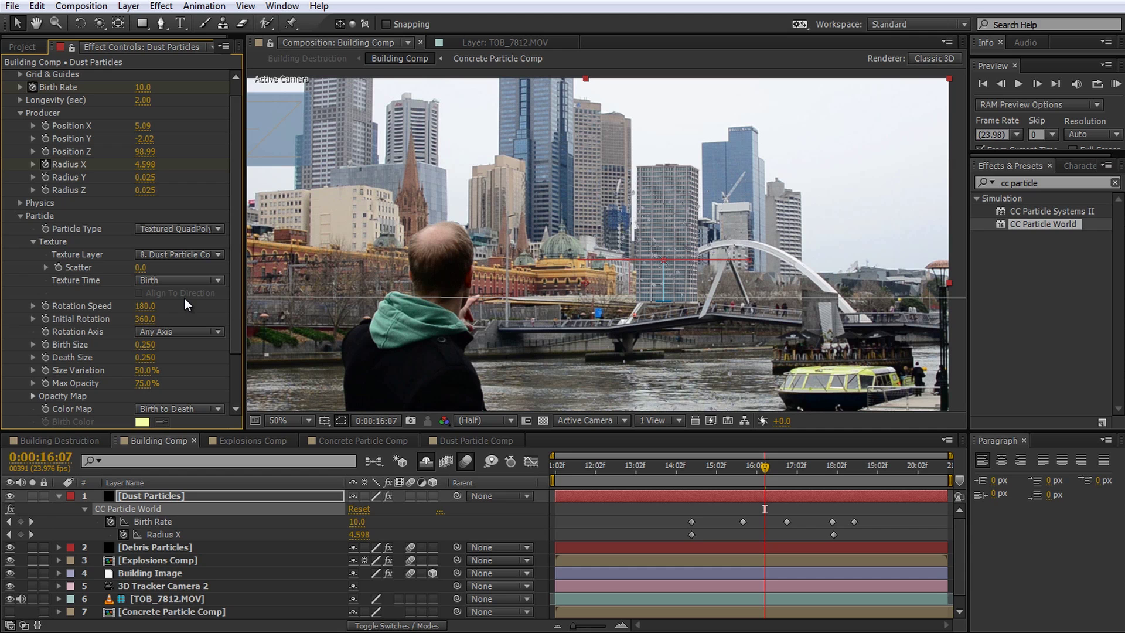
pyautogui.moveTo(796, 465); pyautogui.dragTo(762, 466)
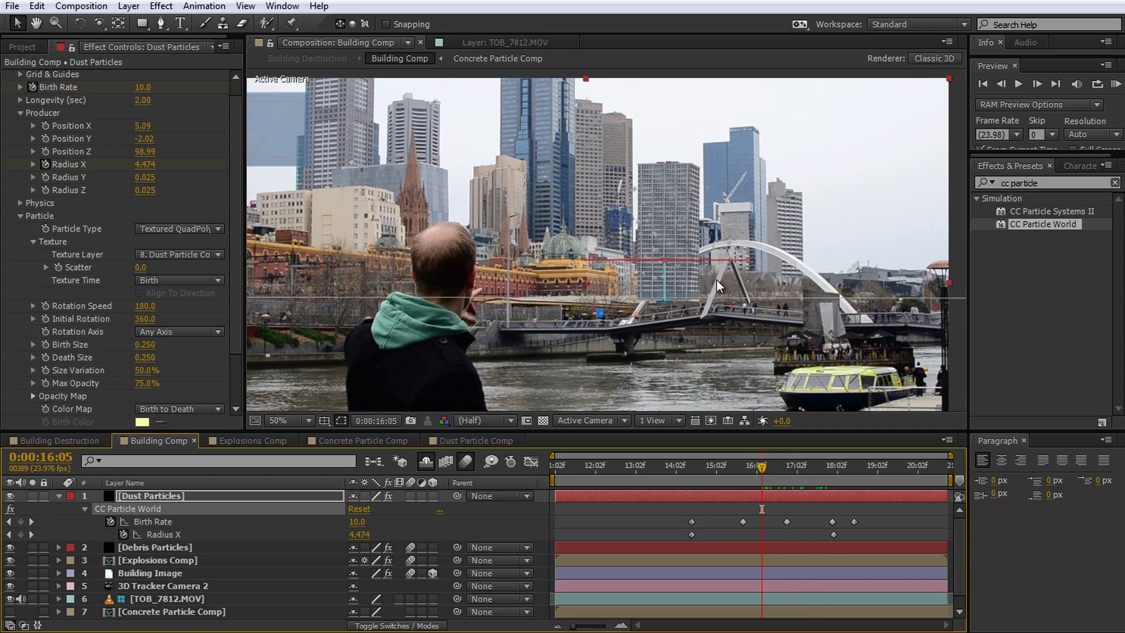
# Set the dust particles' Birth Size to 10, Death Size to 35 and Size Variation to 87%, and check at 0:00:17:11.
pyautogui.scroll(-1, 200, 310)
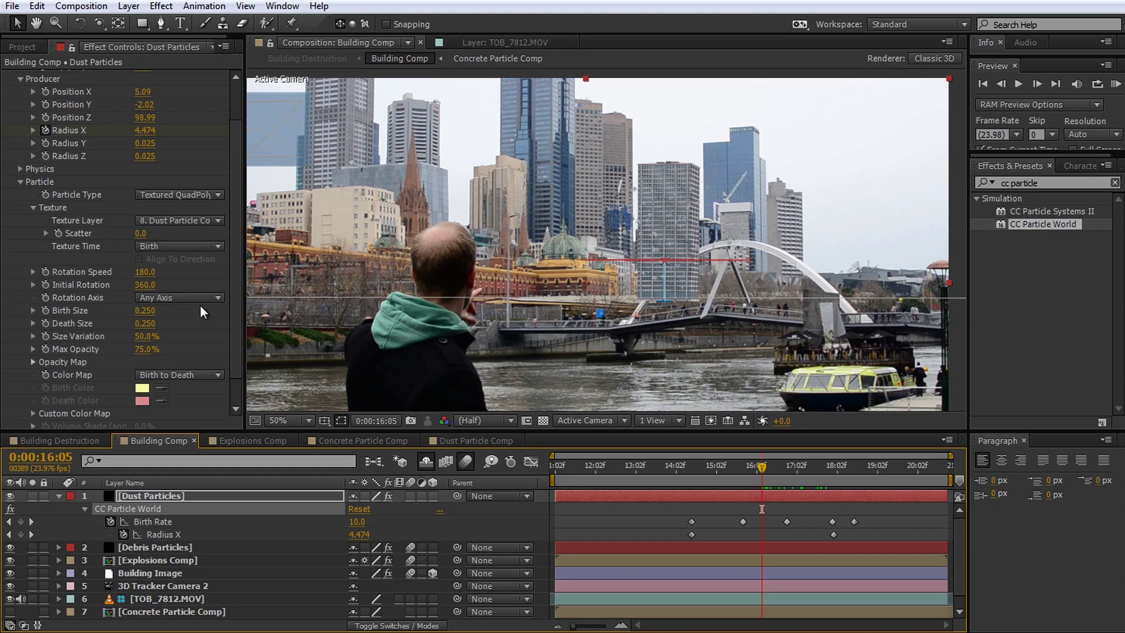
pyautogui.click(147, 311)
pyautogui.write('10')
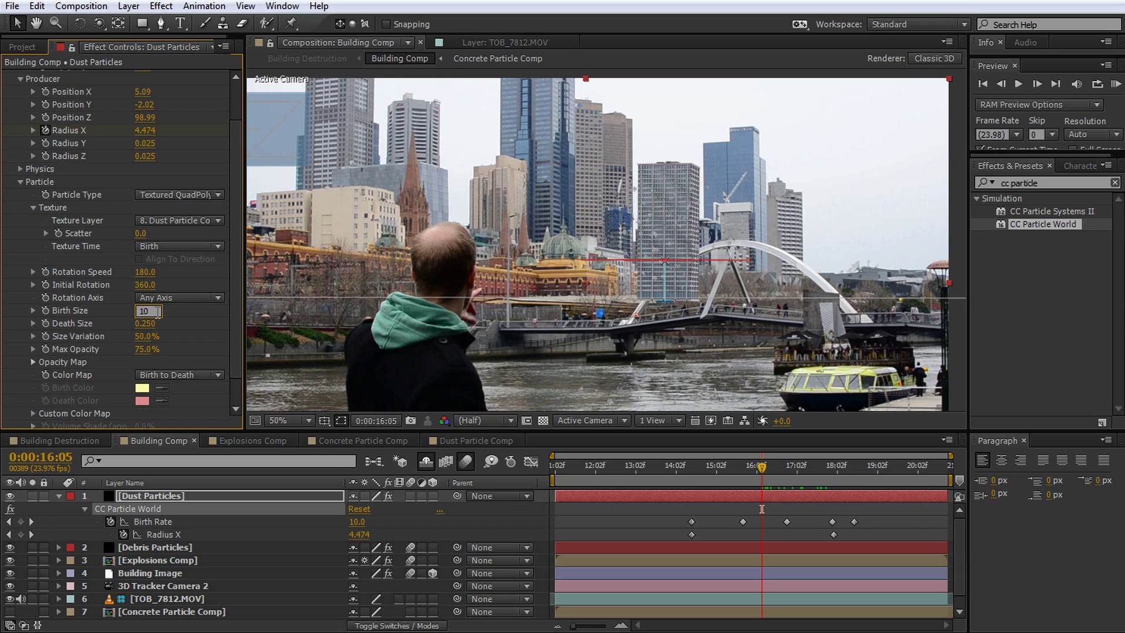
pyautogui.press('Return')
pyautogui.click(143, 323)
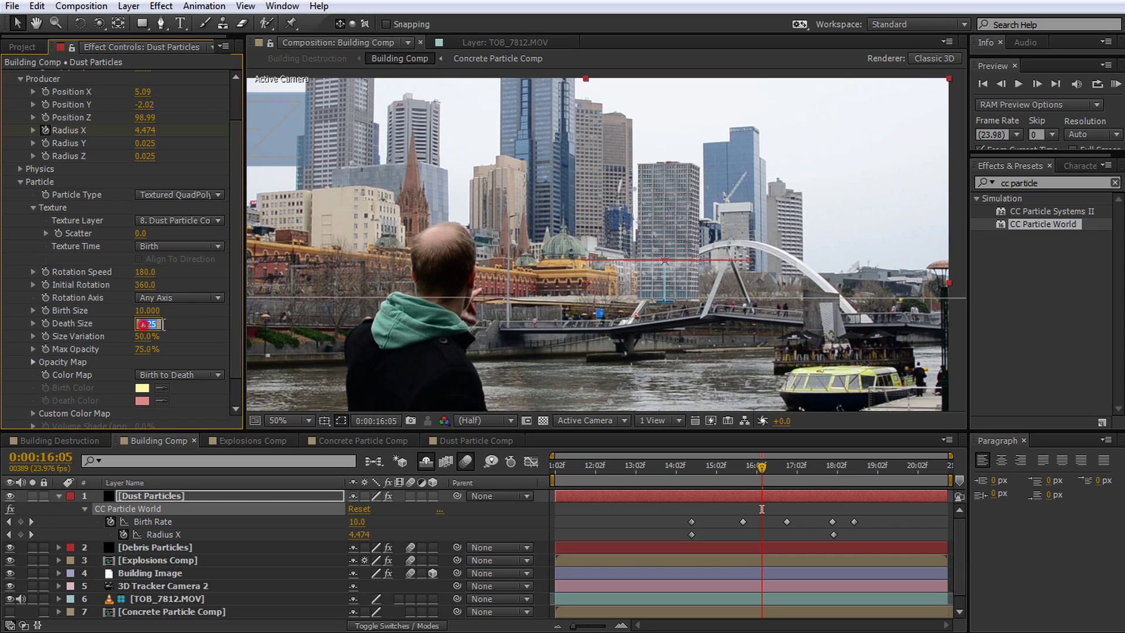
pyautogui.click(196, 323)
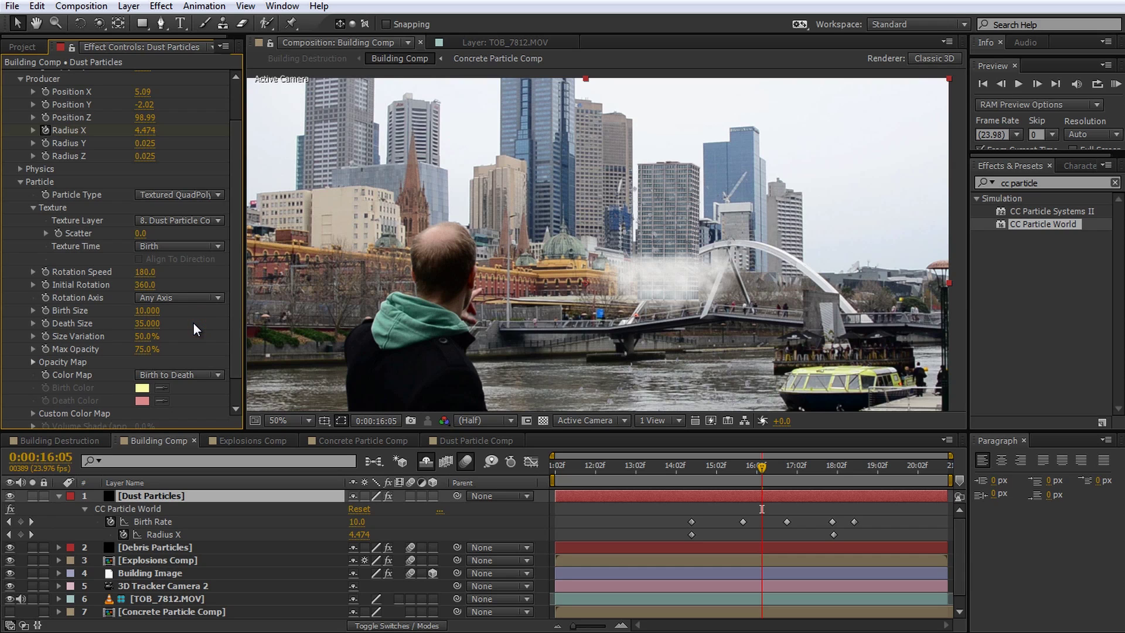
pyautogui.moveTo(148, 336); pyautogui.dragTo(279, 329)
pyautogui.moveTo(734, 465); pyautogui.dragTo(813, 493)
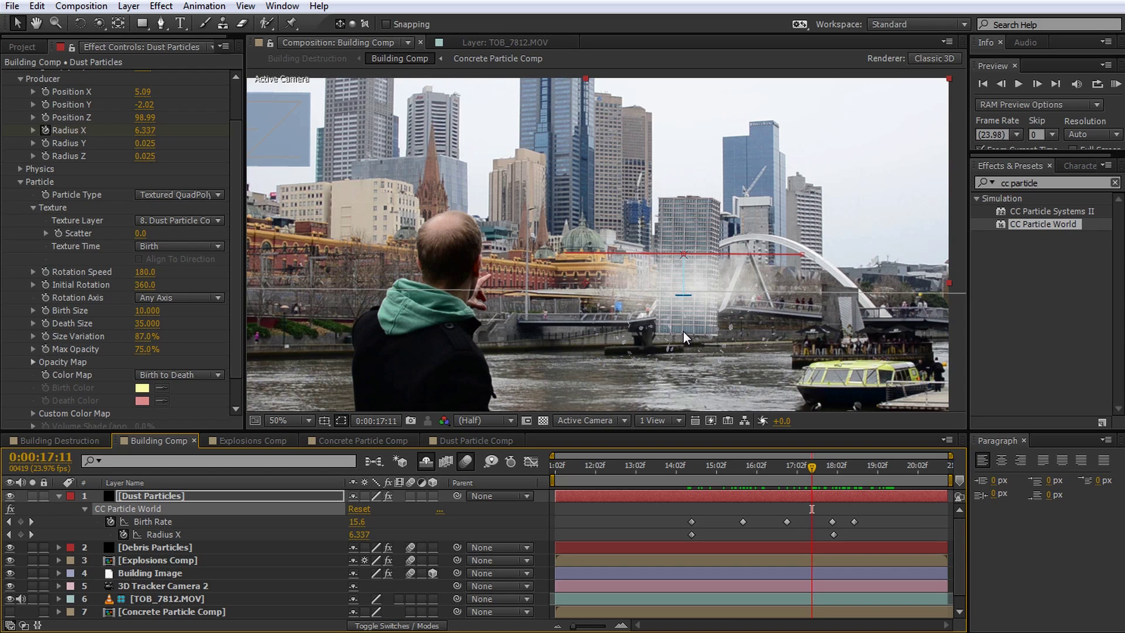
# Set the dust particles' Rotation Speed to 0 and restrict their rotation to the Z Axis.
pyautogui.click(145, 271)
pyautogui.write('0')
pyautogui.press('Return')
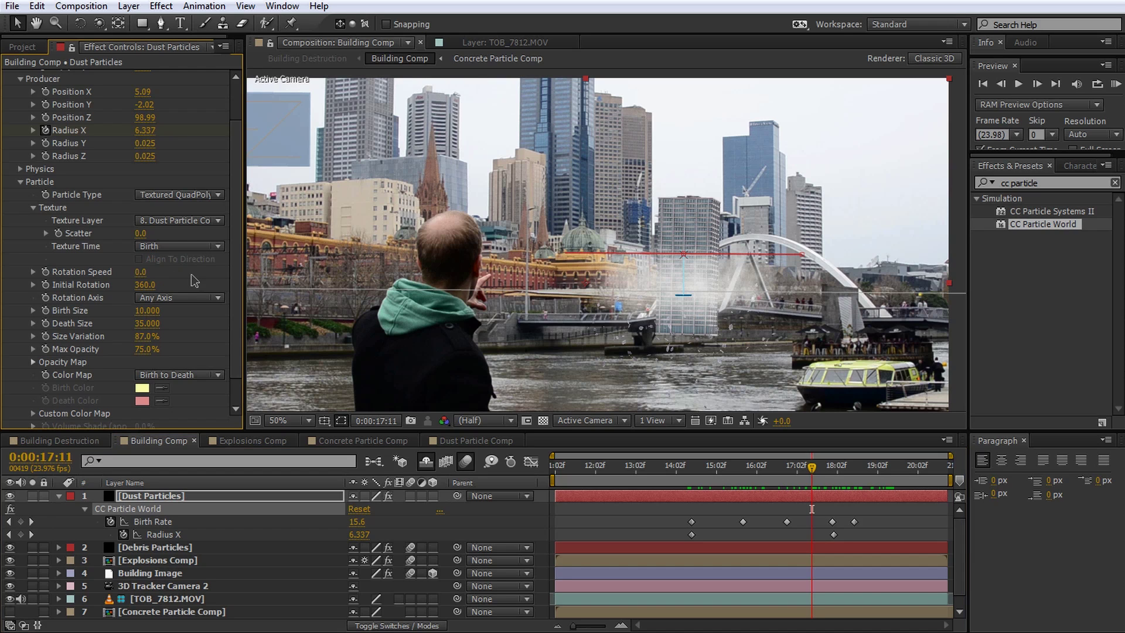
pyautogui.click(191, 298)
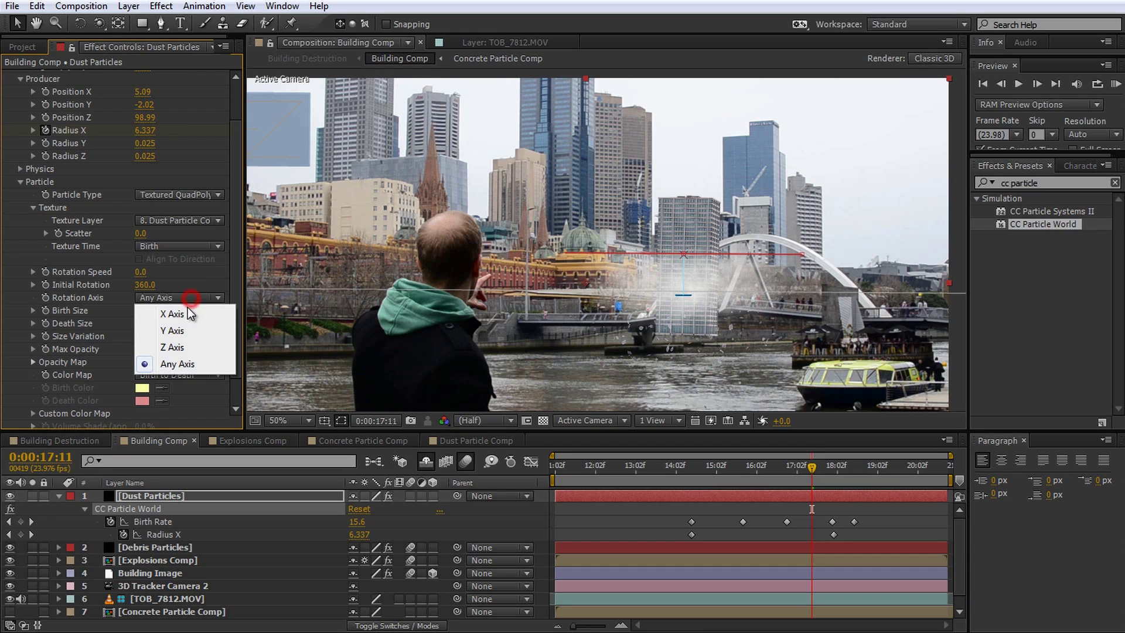
pyautogui.click(174, 346)
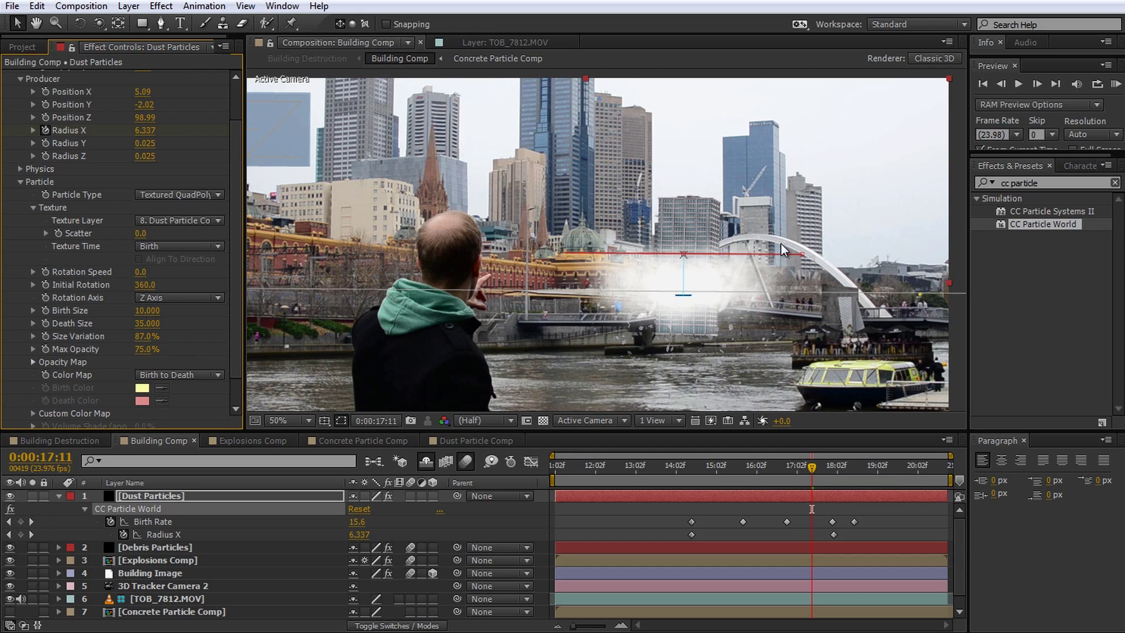
pyautogui.moveTo(818, 460)
pyautogui.mouseDown()
pyautogui.moveTo(851, 469)
pyautogui.moveTo(814, 469)
pyautogui.mouseUp()
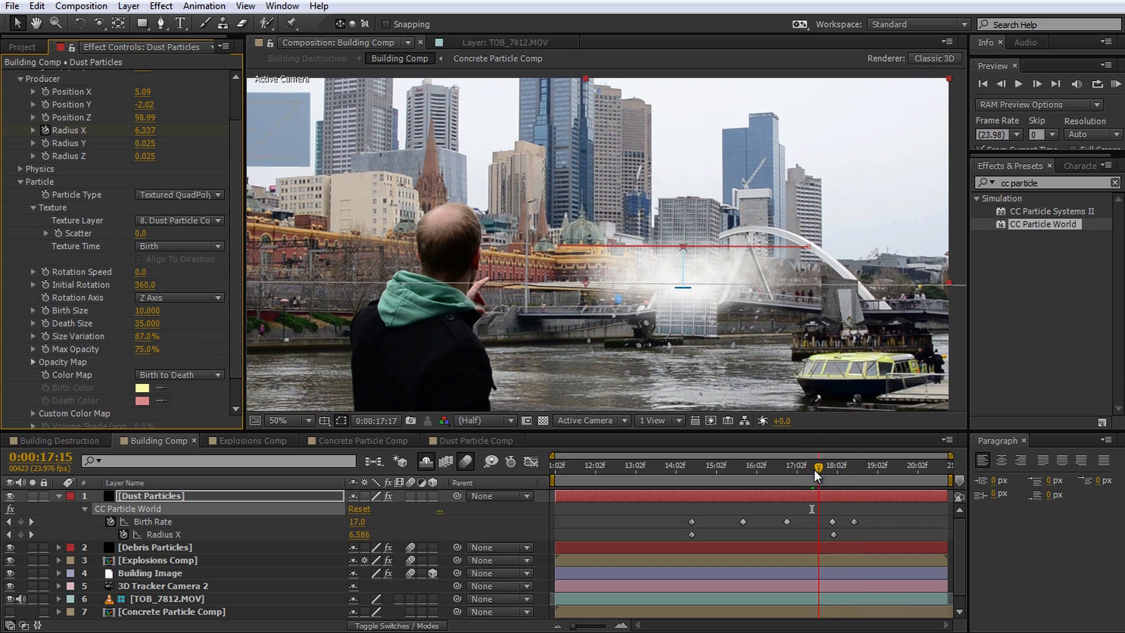
# Set the dust particles' physics to the Viscouse animation with a Gravity of -0.1, and check at 0:00:17:16.
pyautogui.scroll(2, 44, 227)
pyautogui.click(20, 216)
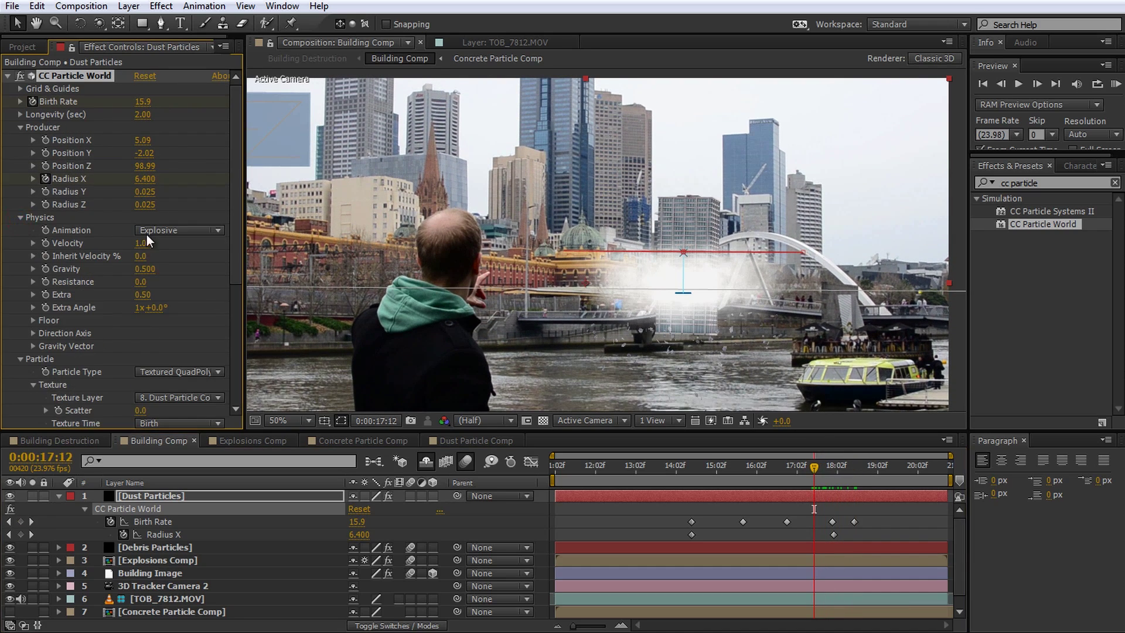
pyautogui.scroll(-2, 146, 234)
pyautogui.click(195, 161)
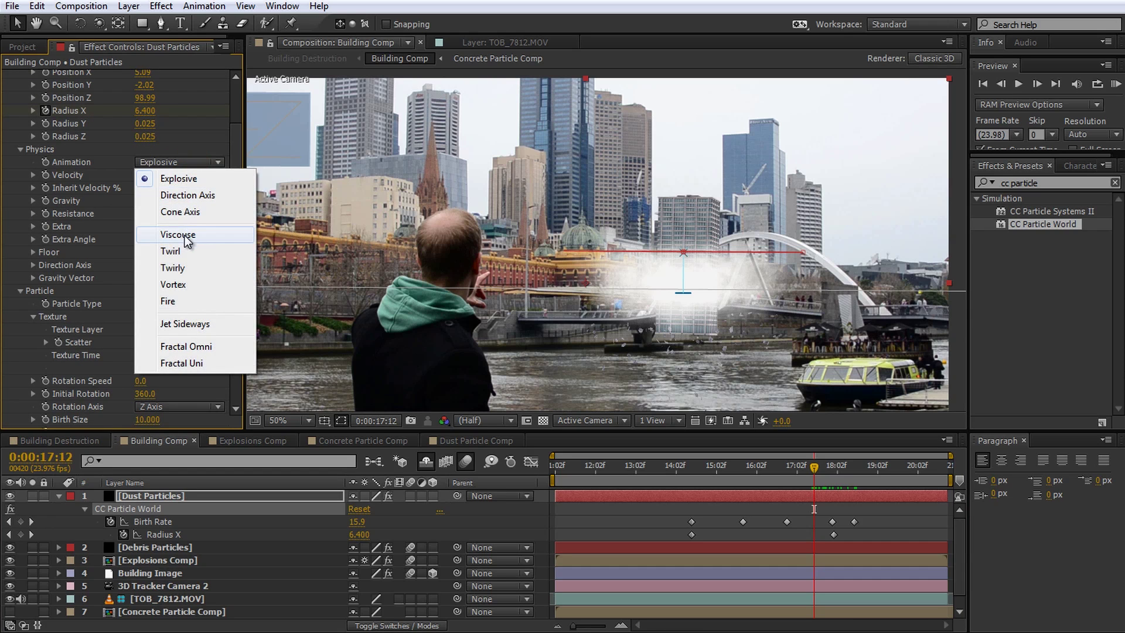
pyautogui.click(184, 234)
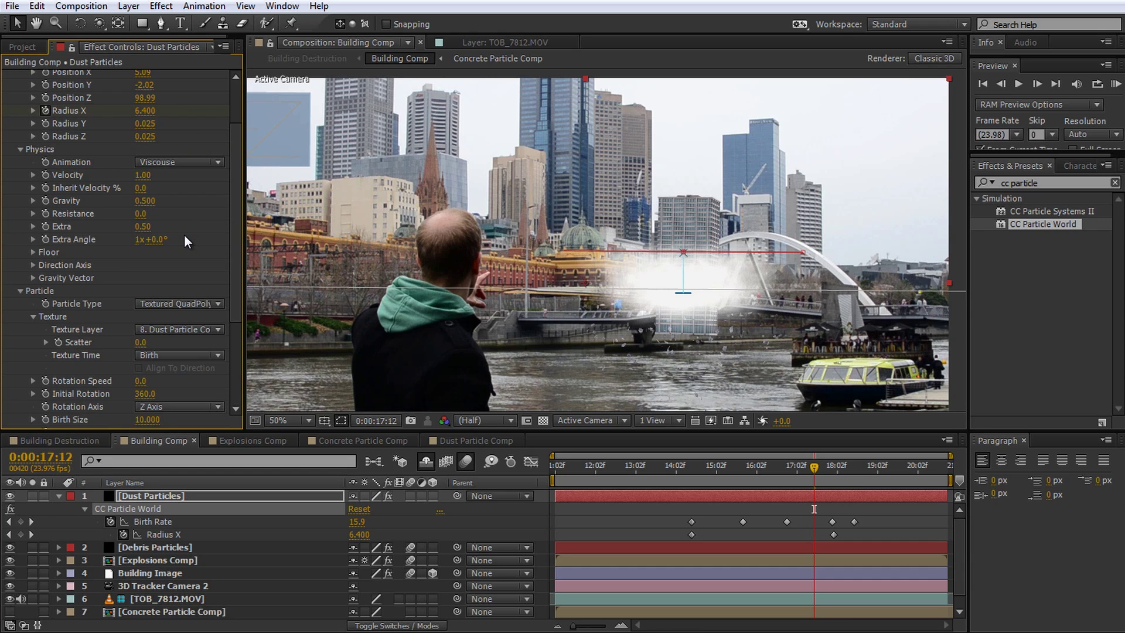
pyautogui.click(145, 201)
pyautogui.write('-0.1')
pyautogui.press('Return')
pyautogui.moveTo(810, 470); pyautogui.dragTo(820, 502)
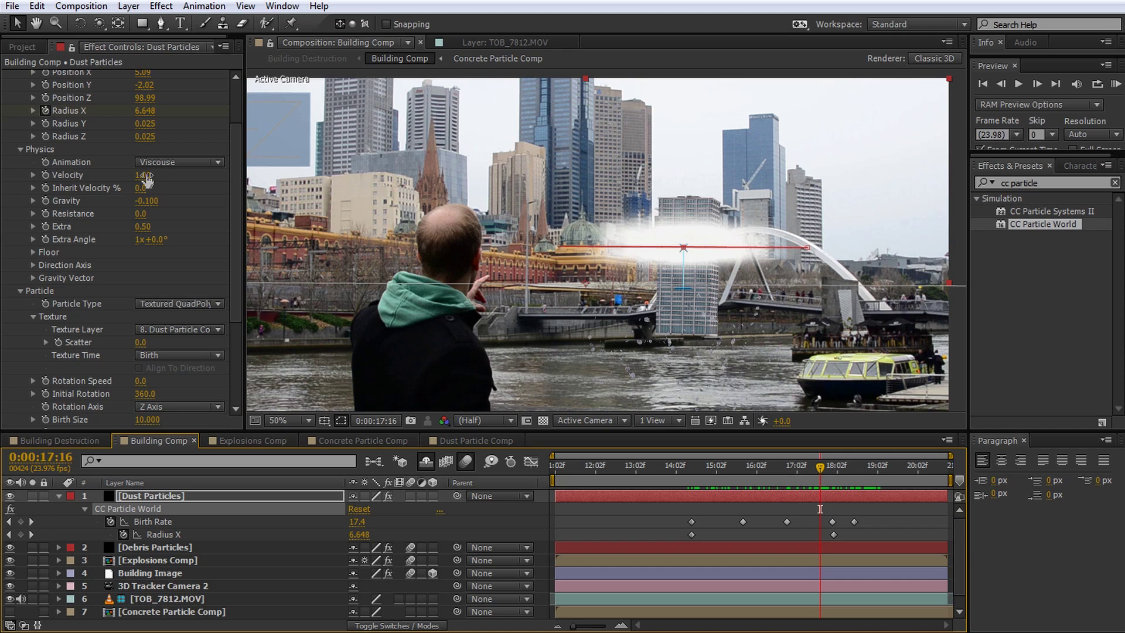
# Set the dust's Velocity to 9.78 and Resistance to 0.6, and preview the animation from 0:00:14:05.
pyautogui.moveTo(144, 175); pyautogui.dragTo(647, 181)
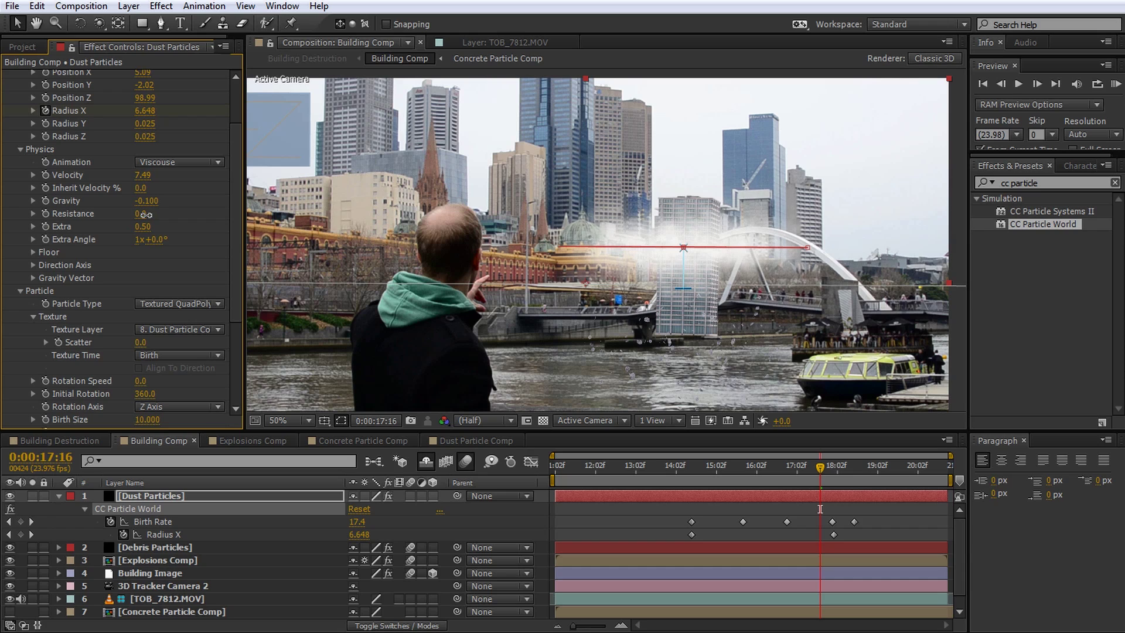
pyautogui.moveTo(145, 215); pyautogui.dragTo(142, 215)
pyautogui.moveTo(142, 176); pyautogui.dragTo(311, 176)
pyautogui.moveTo(701, 475); pyautogui.dragTo(680, 475)
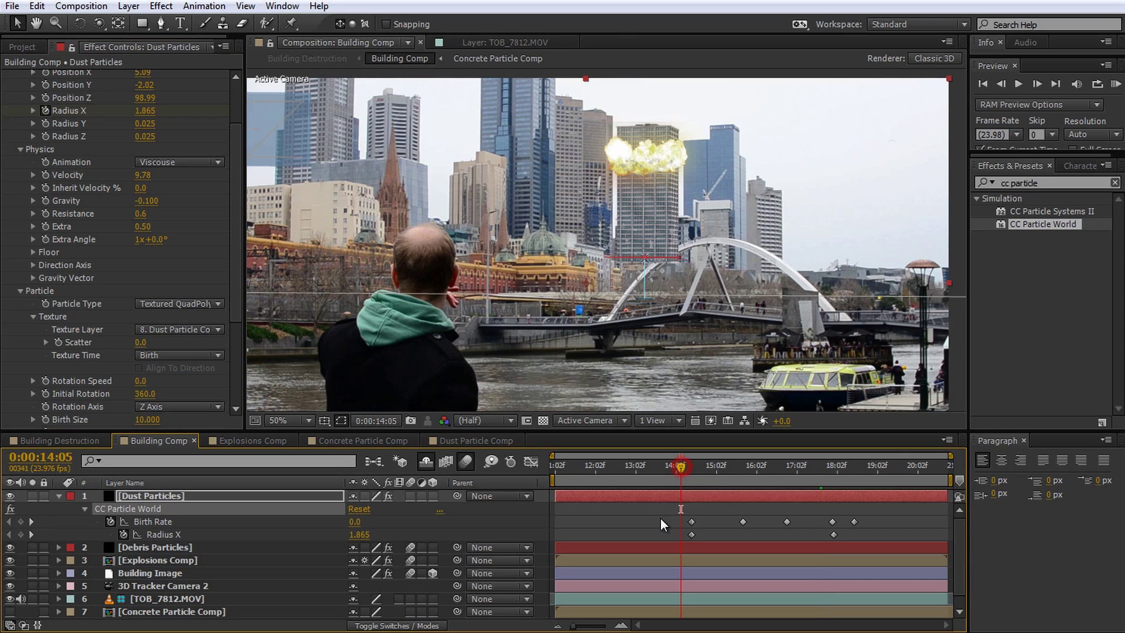
pyautogui.press('space')
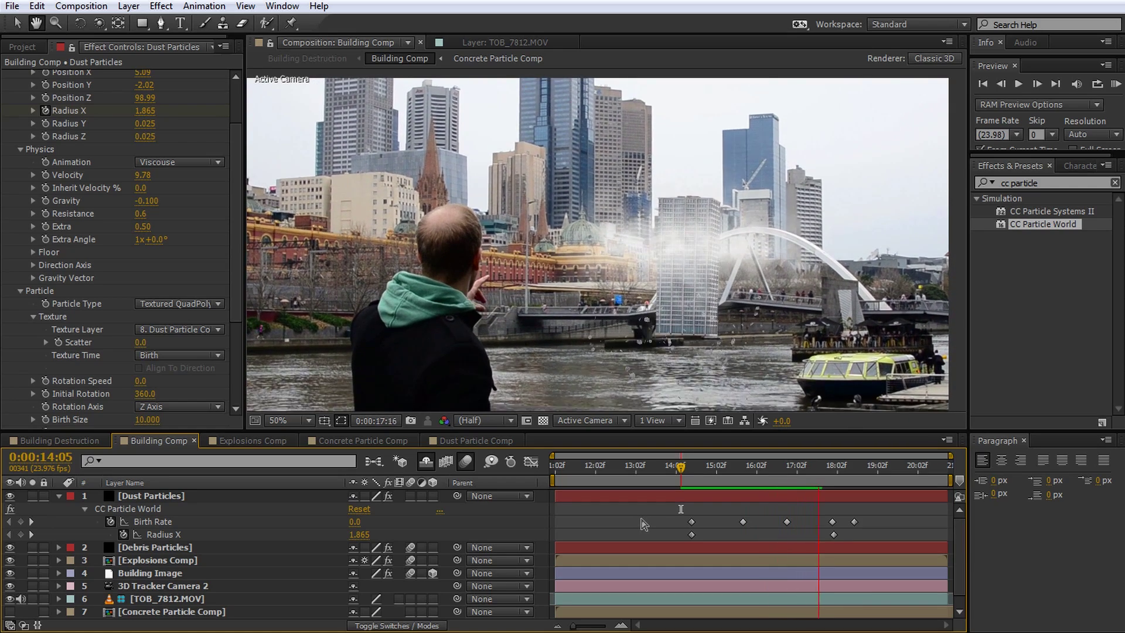
# Move the Birth Rate peak keyframe slightly earlier and add a Birth Rate keyframe of 0 at 0:00:18:04.
pyautogui.moveTo(854, 476)
pyautogui.mouseDown()
pyautogui.moveTo(816, 478)
pyautogui.moveTo(841, 476)
pyautogui.mouseUp()
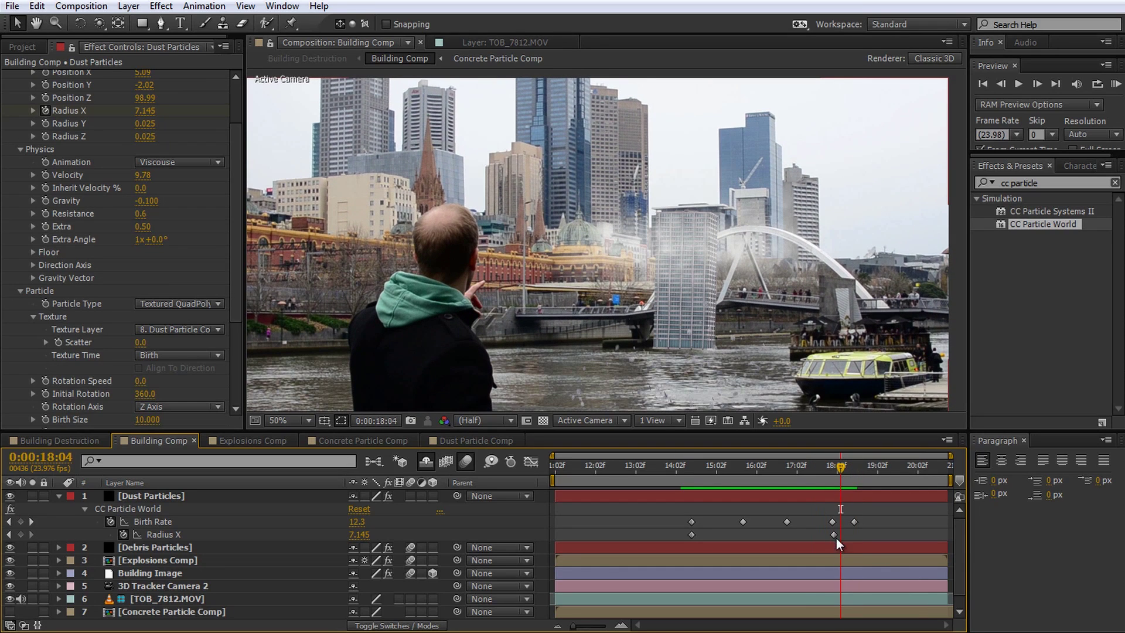
pyautogui.moveTo(833, 522); pyautogui.dragTo(821, 521)
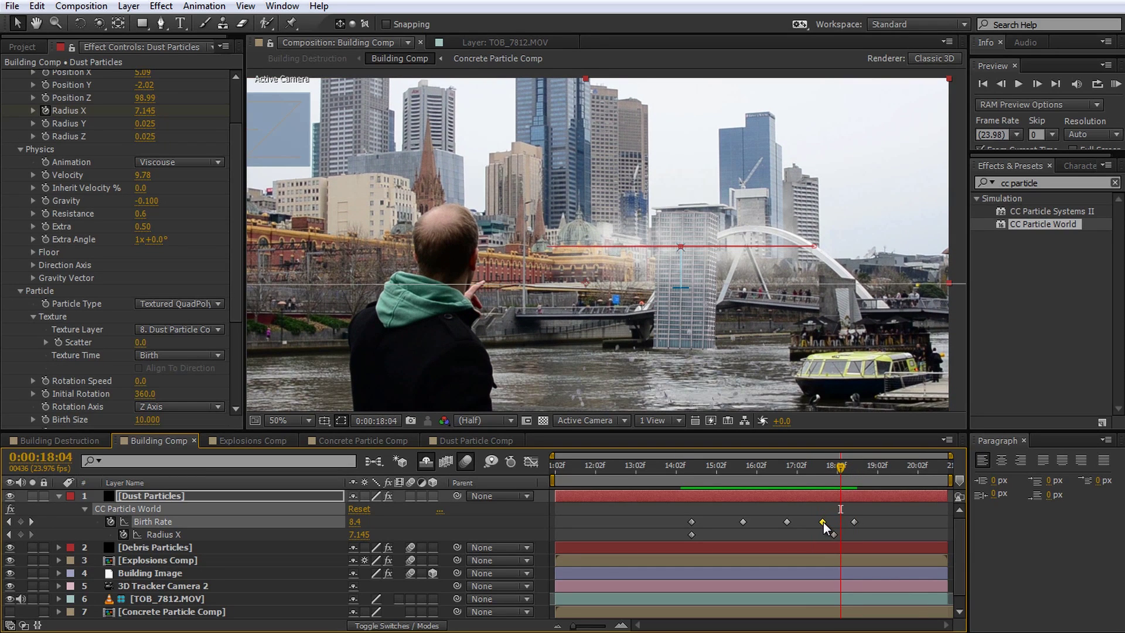
pyautogui.click(21, 522)
pyautogui.doubleClick(841, 521)
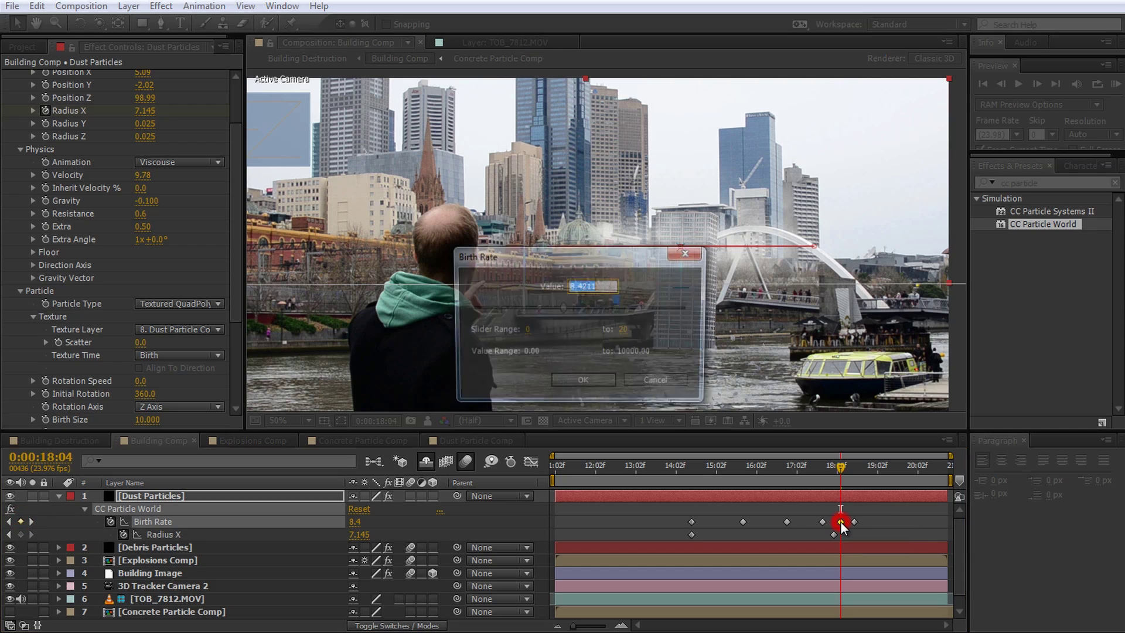
pyautogui.write('0')
pyautogui.press('Return')
# Shift the last two Birth Rate keyframes about half a second later and check the dust at 0:00:17:04.
pyautogui.moveTo(841, 468); pyautogui.dragTo(805, 477)
pyautogui.moveTo(821, 479); pyautogui.dragTo(854, 482)
pyautogui.moveTo(858, 522); pyautogui.dragTo(875, 522)
pyautogui.moveTo(858, 467); pyautogui.dragTo(800, 480)
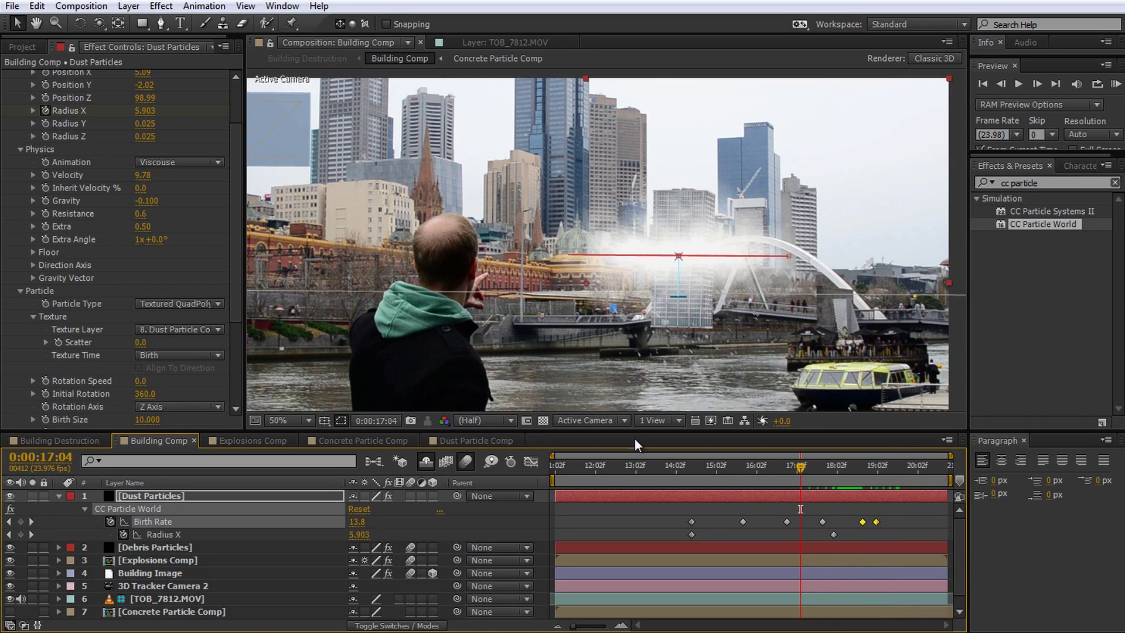
# Set the dust's Max Opacity to 100% and change its last Radius X keyframe to 9.975.
pyautogui.moveTo(234, 247); pyautogui.dragTo(236, 335)
pyautogui.moveTo(147, 321); pyautogui.dragTo(281, 335)
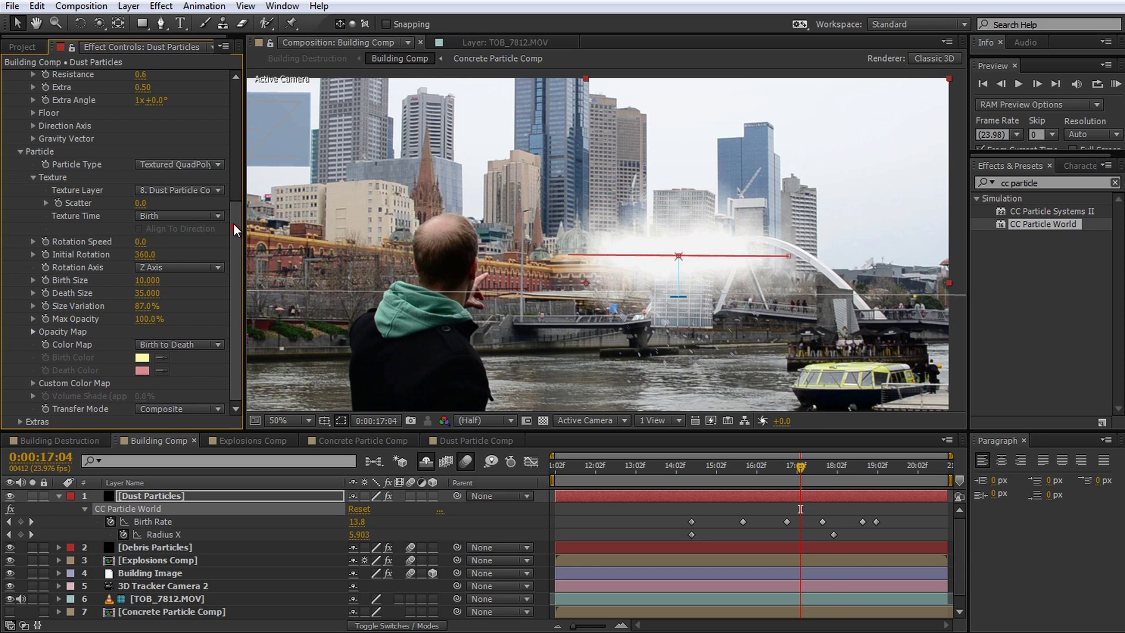
pyautogui.press('k')
pyautogui.press('k')
pyautogui.moveTo(235, 229); pyautogui.dragTo(237, 121)
pyautogui.moveTo(147, 168); pyautogui.dragTo(394, 176)
# Preview the dust in Building Comp and in Building Destruction, and examine the frame at 0:00:16:12.
pyautogui.moveTo(833, 465); pyautogui.dragTo(667, 491)
pyautogui.click(637, 514)
pyautogui.press('space')
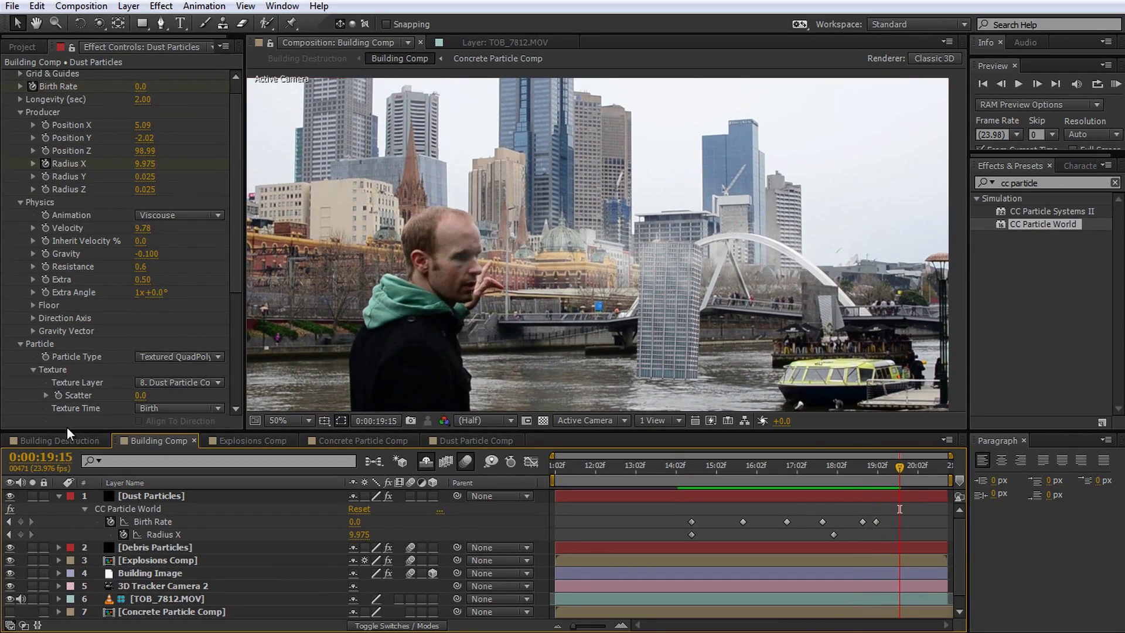
pyautogui.click(74, 438)
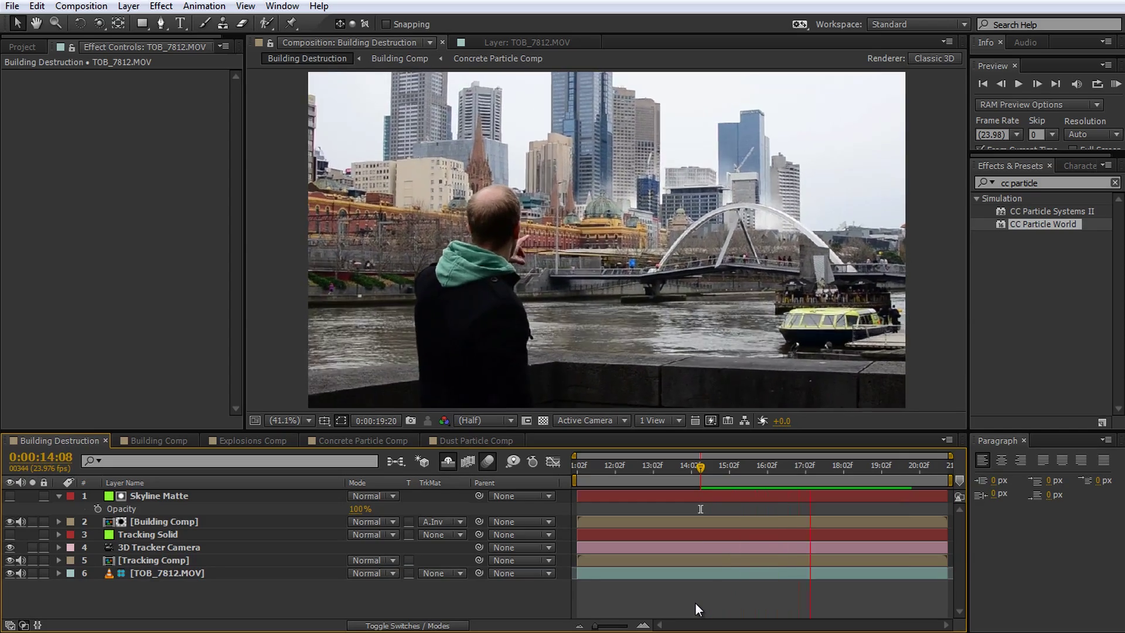
pyautogui.press('space')
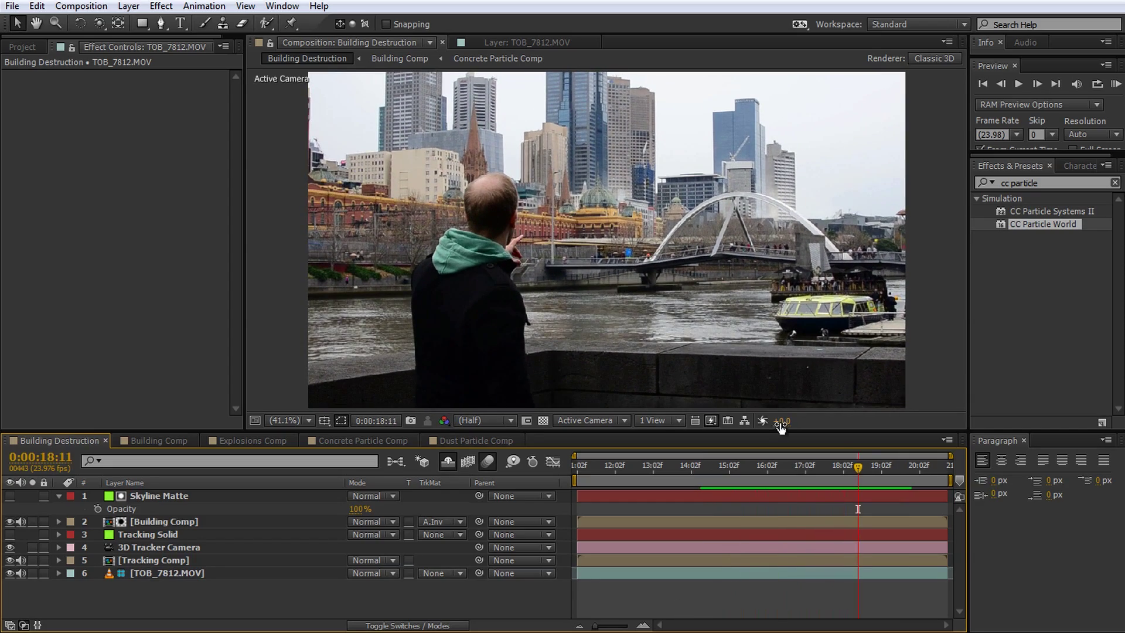
pyautogui.moveTo(860, 463); pyautogui.dragTo(783, 467)
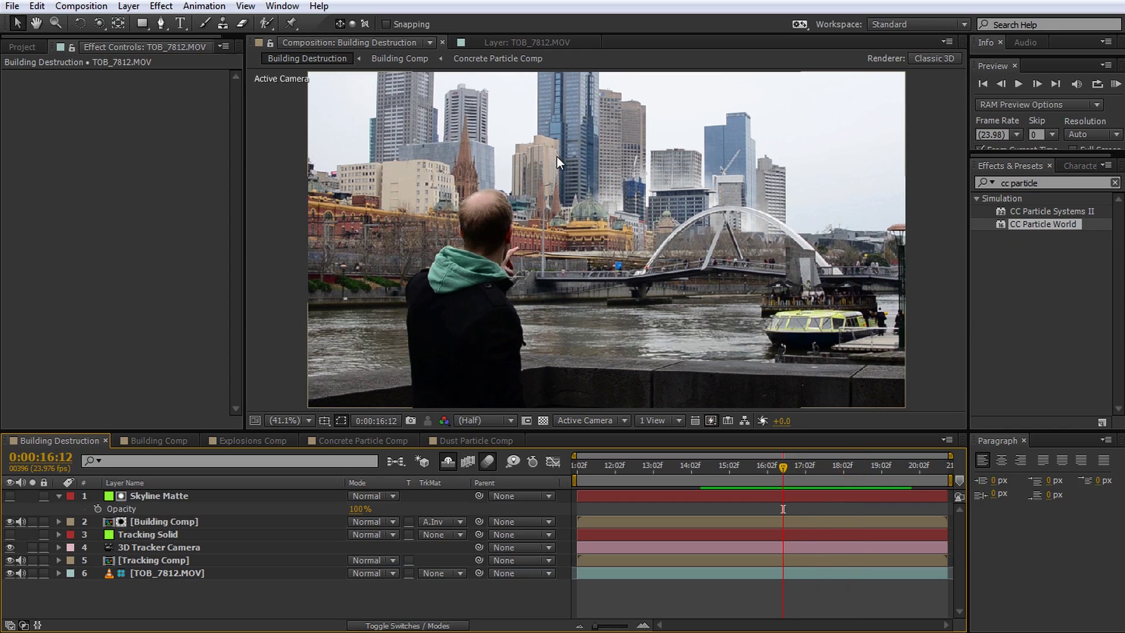
# Raise the Dust Particles producer in Building Comp by setting its Position Y to -2.55.
pyautogui.click(157, 441)
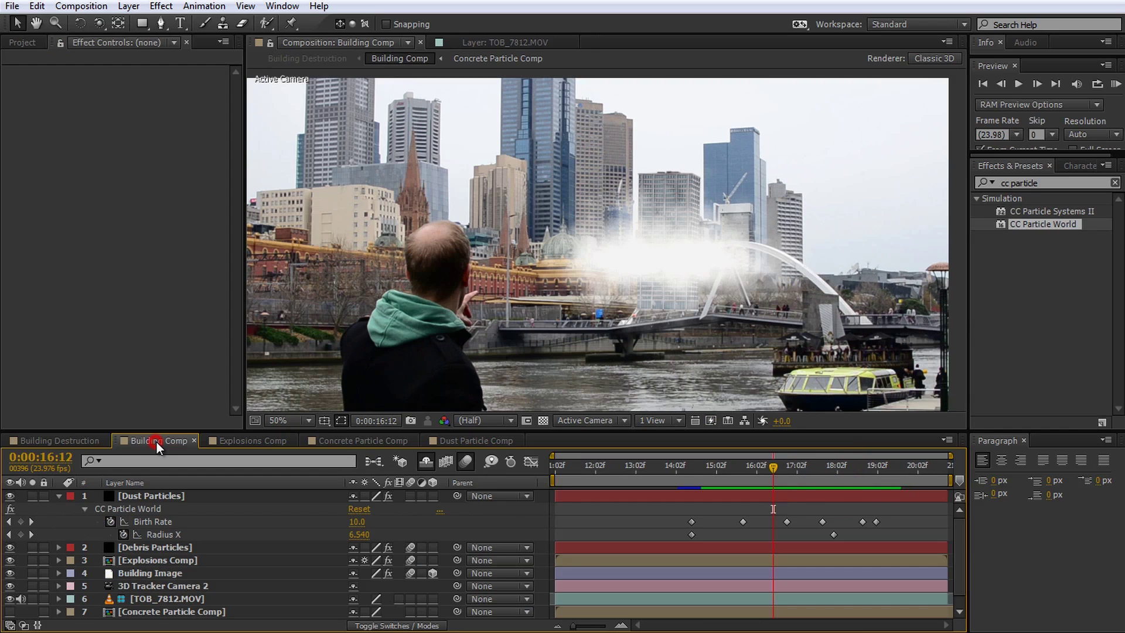
pyautogui.click(177, 496)
pyautogui.moveTo(145, 153); pyautogui.dragTo(102, 153)
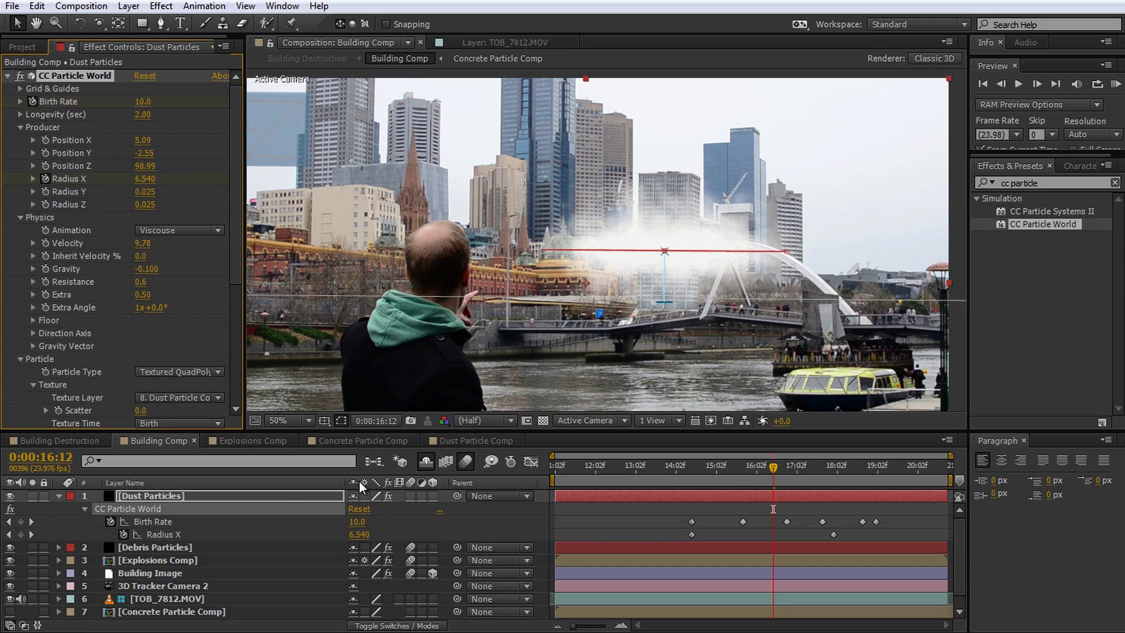
# Enable motion blur for the Dust Particles layer and check the dust in Building Destruction at 0:00:17:04.
pyautogui.click(412, 496)
pyautogui.click(58, 496)
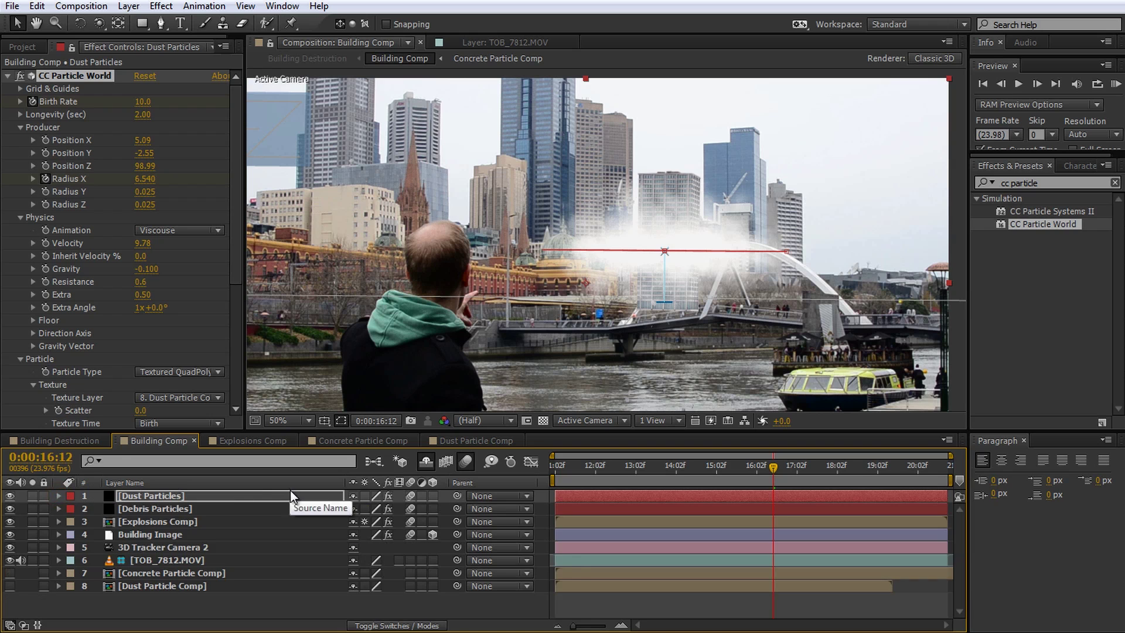
pyautogui.click(80, 438)
pyautogui.moveTo(790, 466)
pyautogui.mouseDown()
pyautogui.moveTo(803, 469)
pyautogui.moveTo(778, 462)
pyautogui.moveTo(808, 466)
pyautogui.mouseUp()
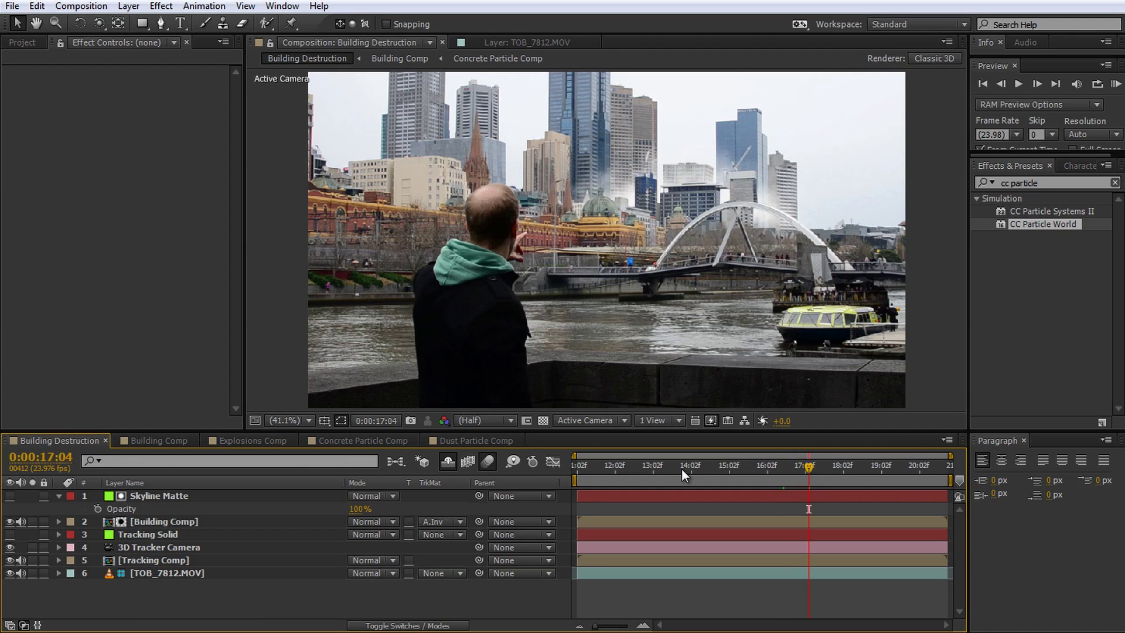
# Adjust the viewer's Fast Previews setting in Building Destruction and go to the start of the explosion at 0:00:12:05.
pyautogui.click(663, 467)
pyautogui.moveTo(662, 468); pyautogui.dragTo(631, 482)
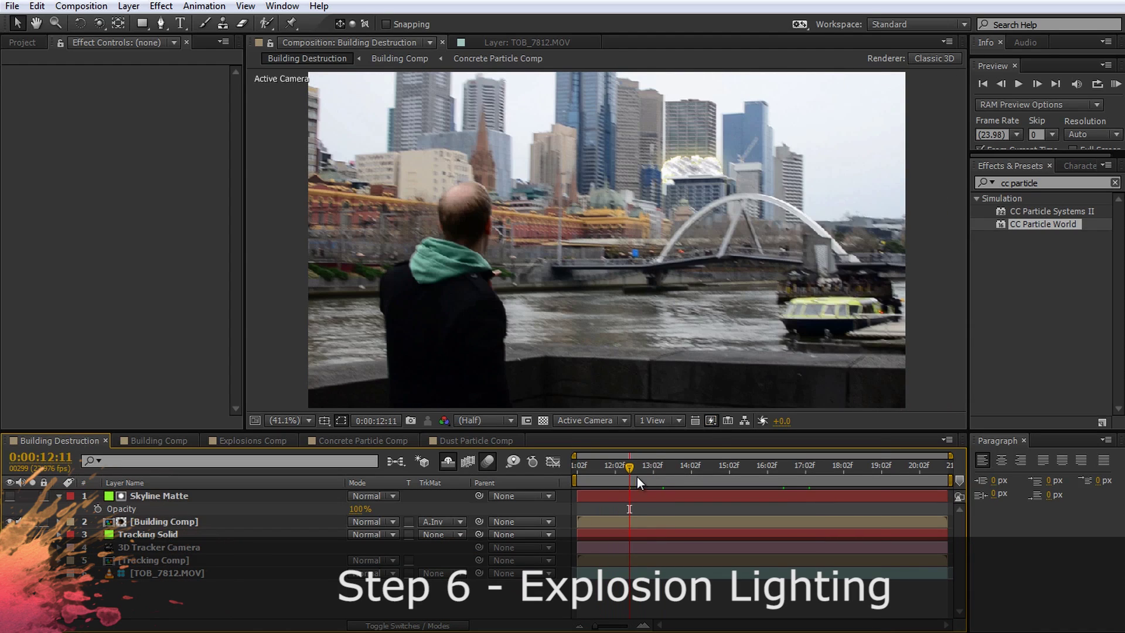
pyautogui.click(711, 420)
pyautogui.click(728, 434)
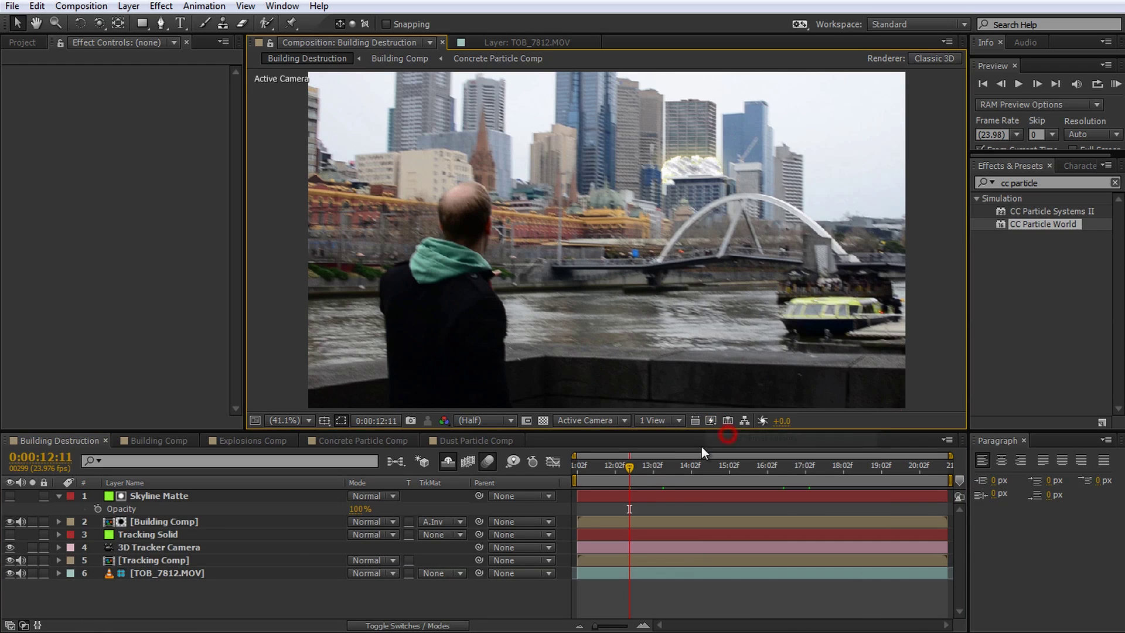
pyautogui.moveTo(628, 465)
pyautogui.mouseDown()
pyautogui.moveTo(608, 467)
pyautogui.moveTo(620, 469)
pyautogui.mouseUp()
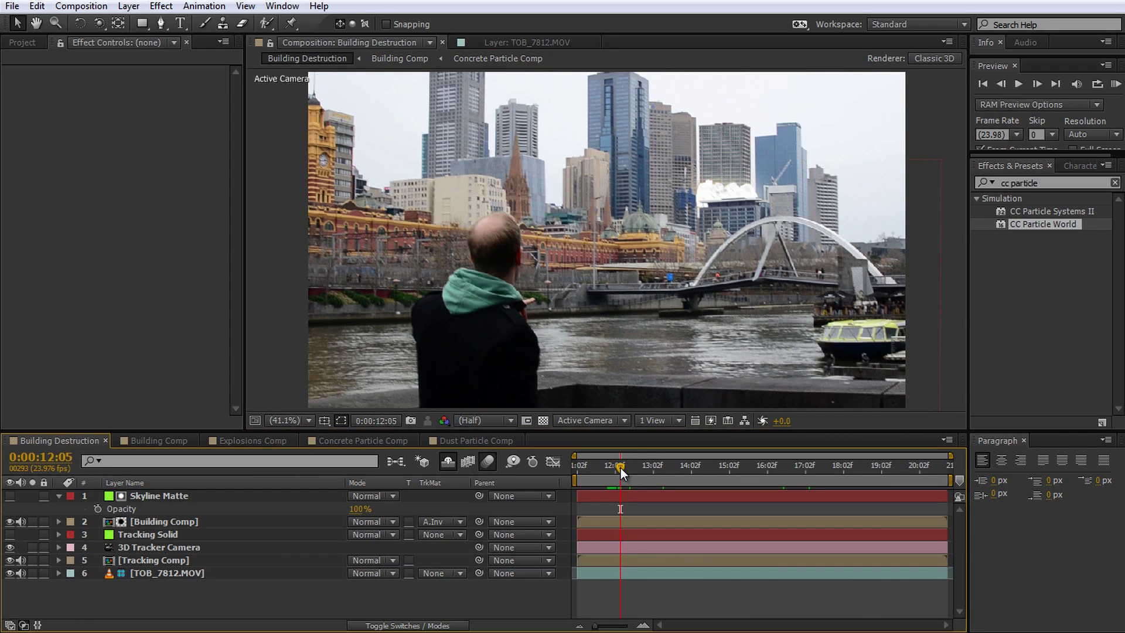
# Duplicate the Tracking Solid layer, move the copy to the top of the layer stack and rename it Lighting Matte.
pyautogui.click(223, 534)
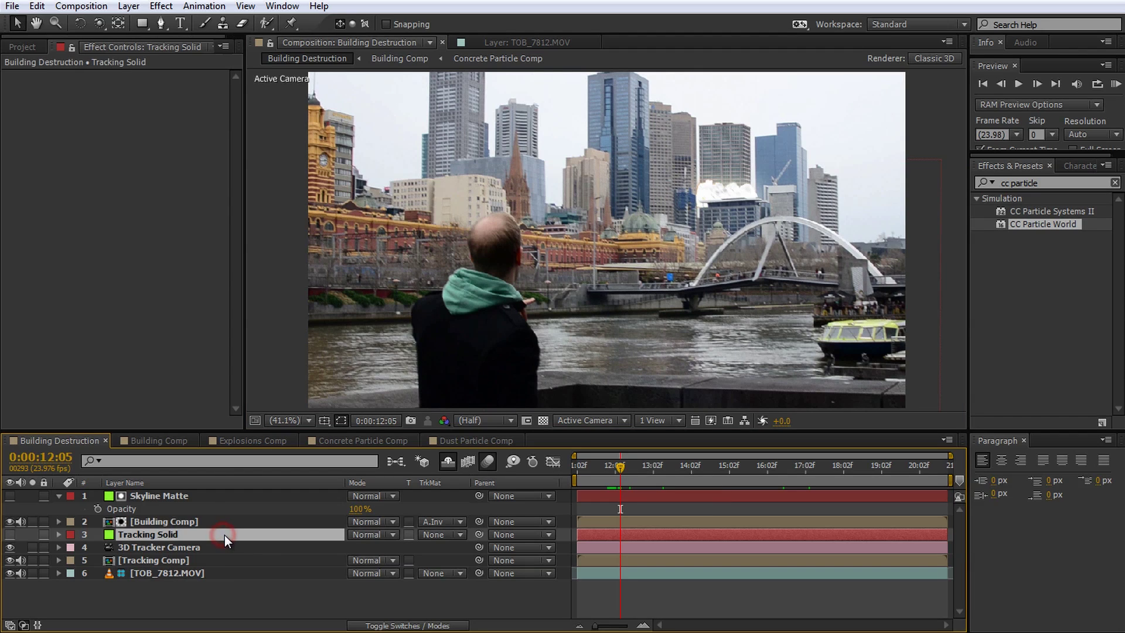
pyautogui.hotkey('ctrl', 'd')
pyautogui.moveTo(224, 535); pyautogui.dragTo(195, 491)
pyautogui.press('Return')
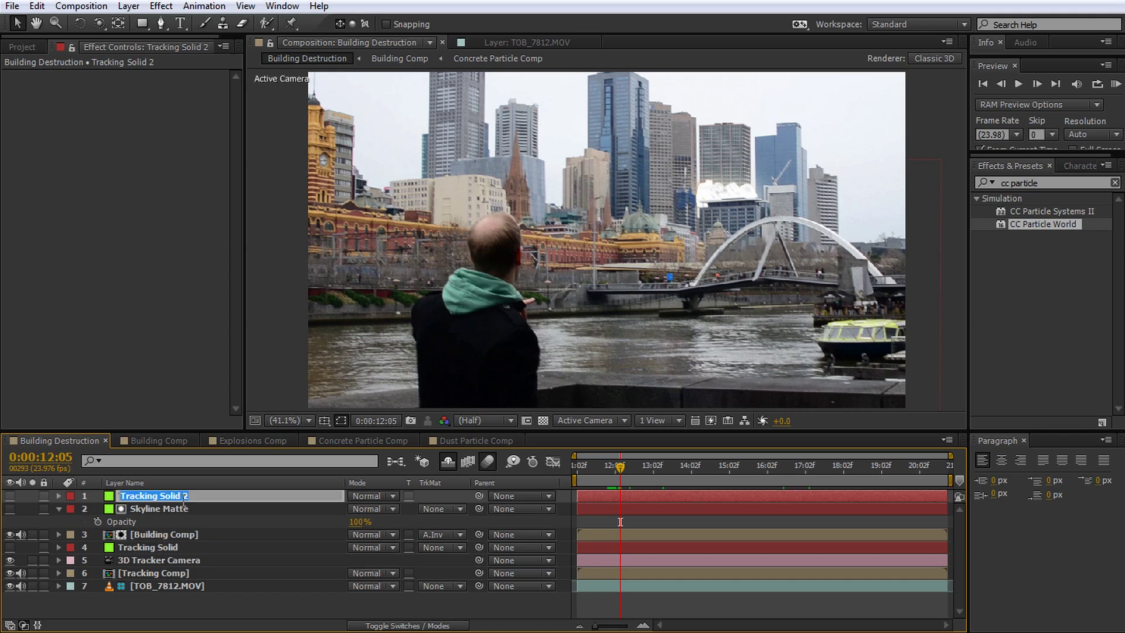
pyautogui.write('Lighting Matte')
pyautogui.press('Return')
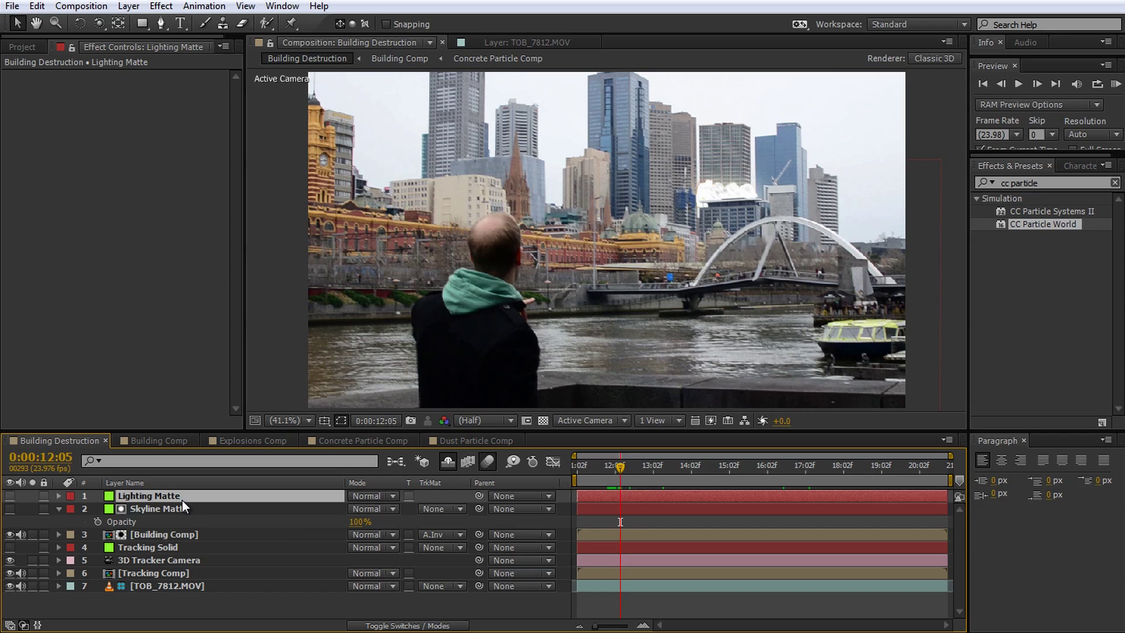
# Make the Lighting Matte layer visible and lower its opacity to 8%.
pyautogui.click(10, 496)
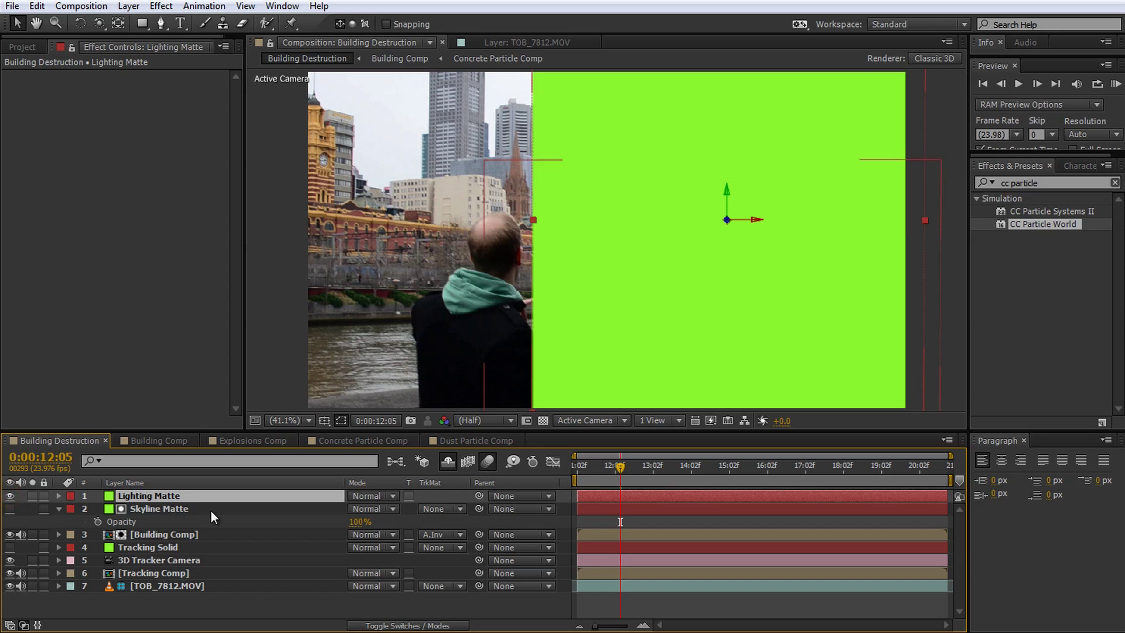
pyautogui.press('t')
pyautogui.moveTo(354, 508); pyautogui.dragTo(280, 508)
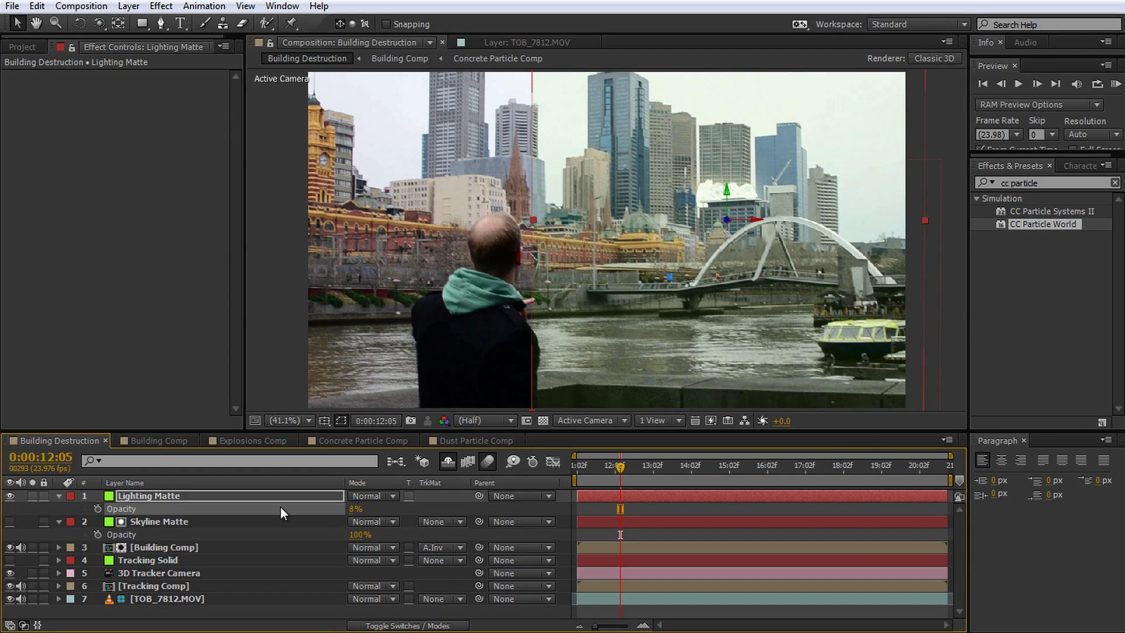
# Draw an elliptical mask on Lighting Matte around the exploding building and feather it by 133 pixels.
pyautogui.scroll(1, 762, 176)
pyautogui.moveTo(141, 24); pyautogui.dragTo(187, 51)
pyautogui.moveTo(421, 157)
pyautogui.mouseDown()
pyautogui.moveTo(555, 236)
pyautogui.moveTo(773, 327)
pyautogui.mouseUp()
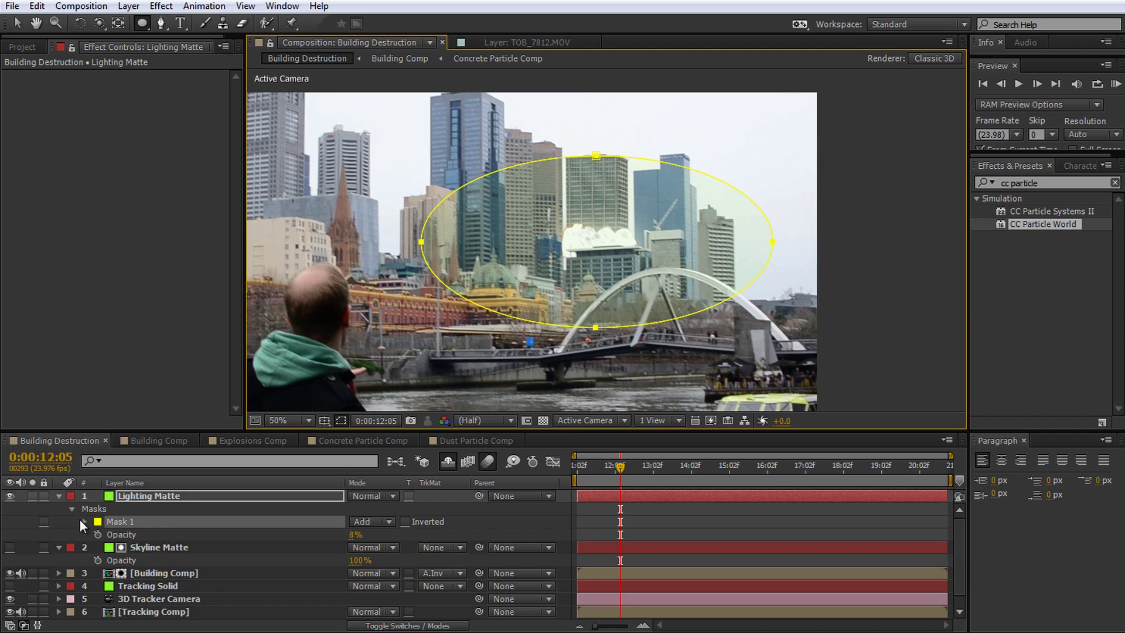
pyautogui.click(84, 521)
pyautogui.moveTo(383, 551); pyautogui.dragTo(456, 537)
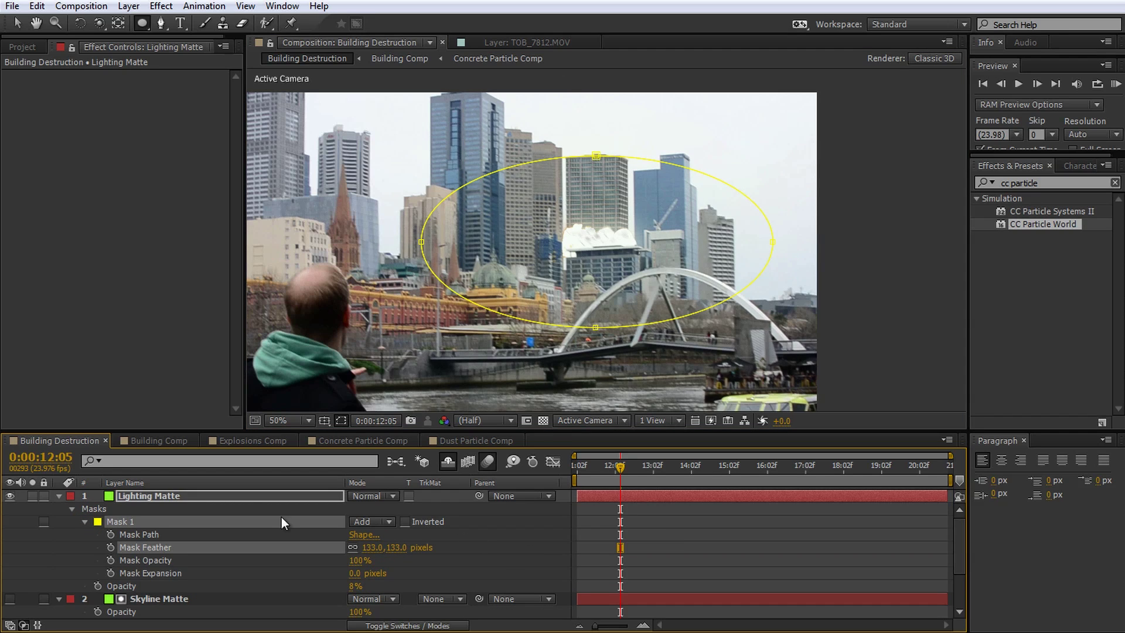
# Set the Lighting Matte's opacity to 32% and reduce the Mask 1 feather to 112 pixels.
pyautogui.click(245, 500)
pyautogui.moveTo(354, 585); pyautogui.dragTo(375, 586)
pyautogui.moveTo(375, 547); pyautogui.dragTo(363, 547)
pyautogui.click(500, 519)
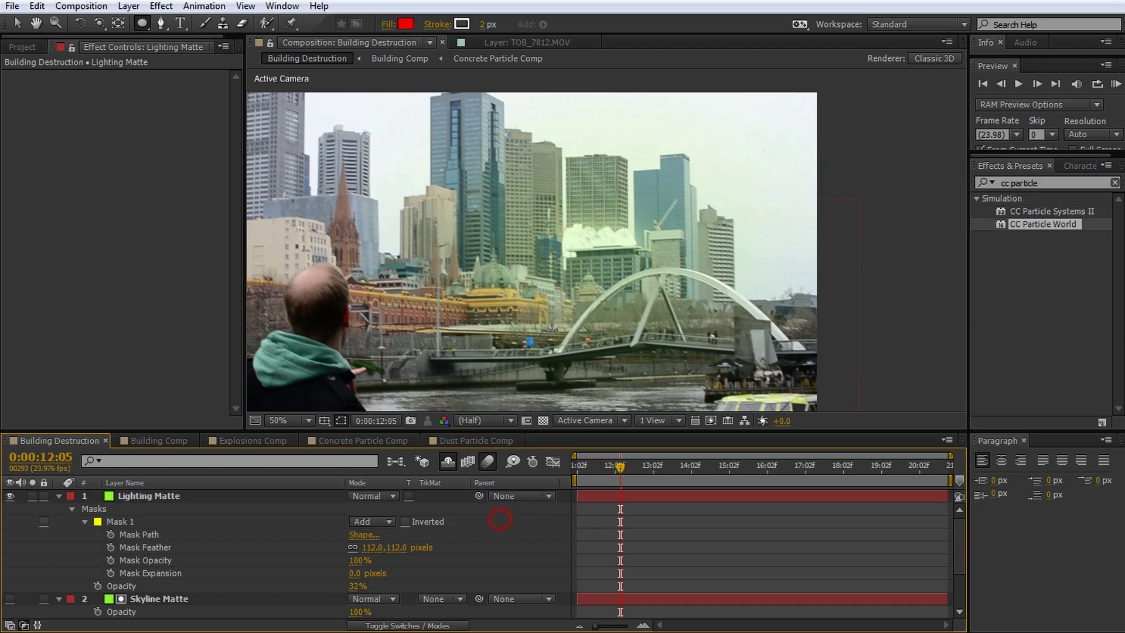
# Trace a closed pen mask on Lighting Matte along the exploding building's roofline and around the nearer buildings, bridge and river.
pyautogui.click(162, 21)
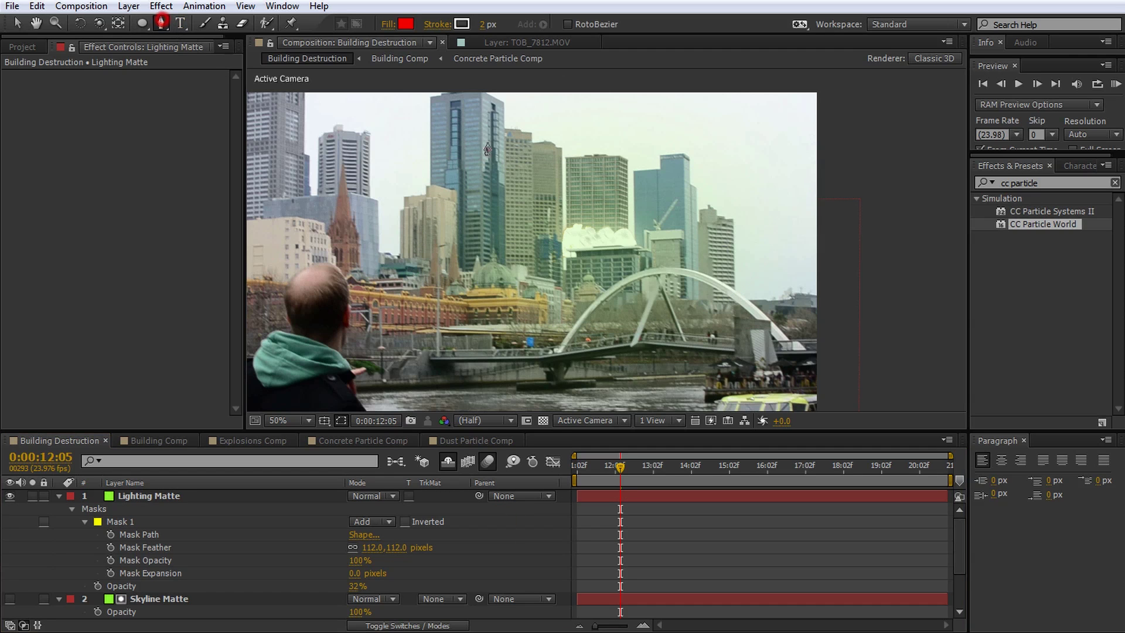
pyautogui.scroll(4, 631, 255)
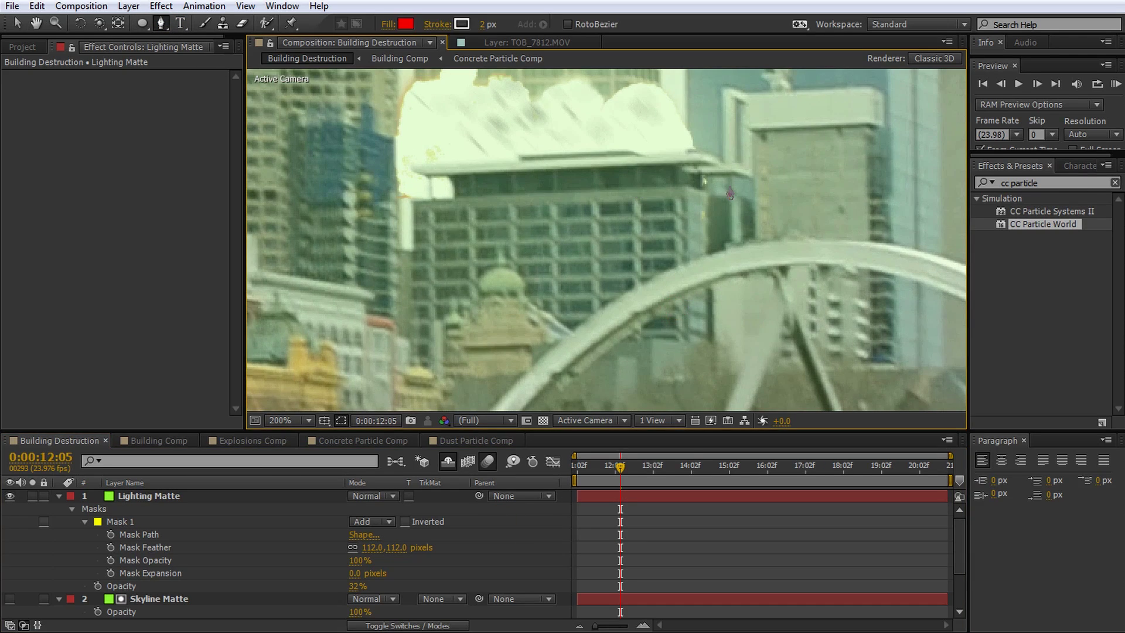
pyautogui.click(727, 169)
pyautogui.click(685, 160)
pyautogui.click(425, 168)
pyautogui.scroll(1, 458, 192)
pyautogui.moveTo(638, 249); pyautogui.dragTo(715, 225)
pyautogui.click(688, 210)
pyautogui.click(627, 242)
pyautogui.click(599, 248)
pyautogui.moveTo(609, 370); pyautogui.dragTo(625, 286)
pyautogui.click(615, 263)
pyautogui.click(568, 259)
pyautogui.moveTo(543, 71); pyautogui.dragTo(552, 174)
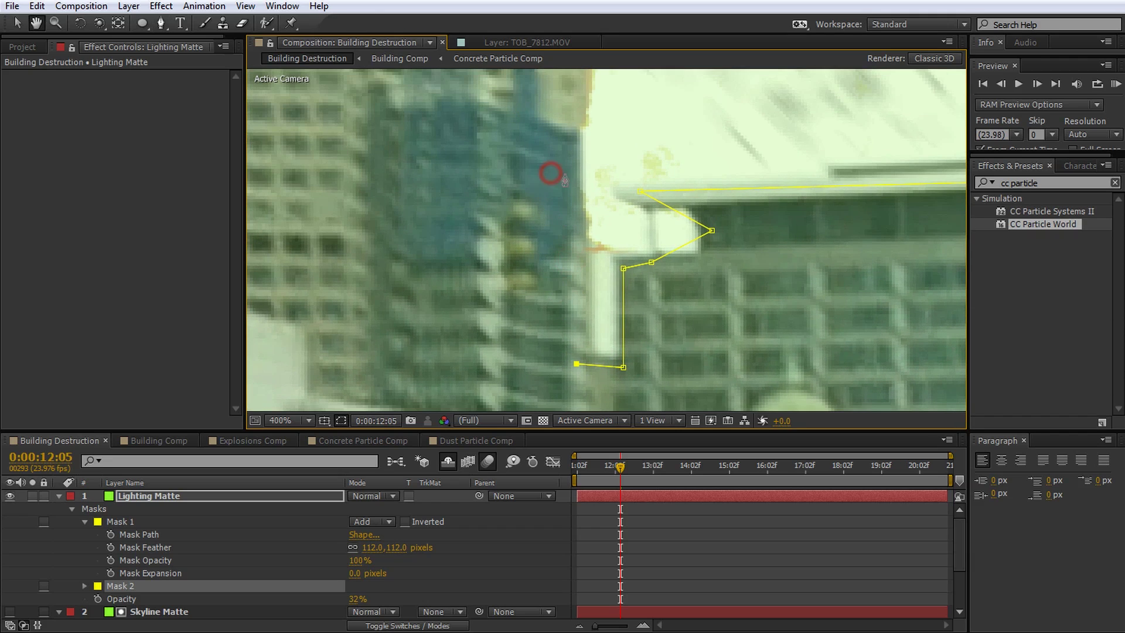
pyautogui.click(547, 140)
pyautogui.scroll(-4, 422, 121)
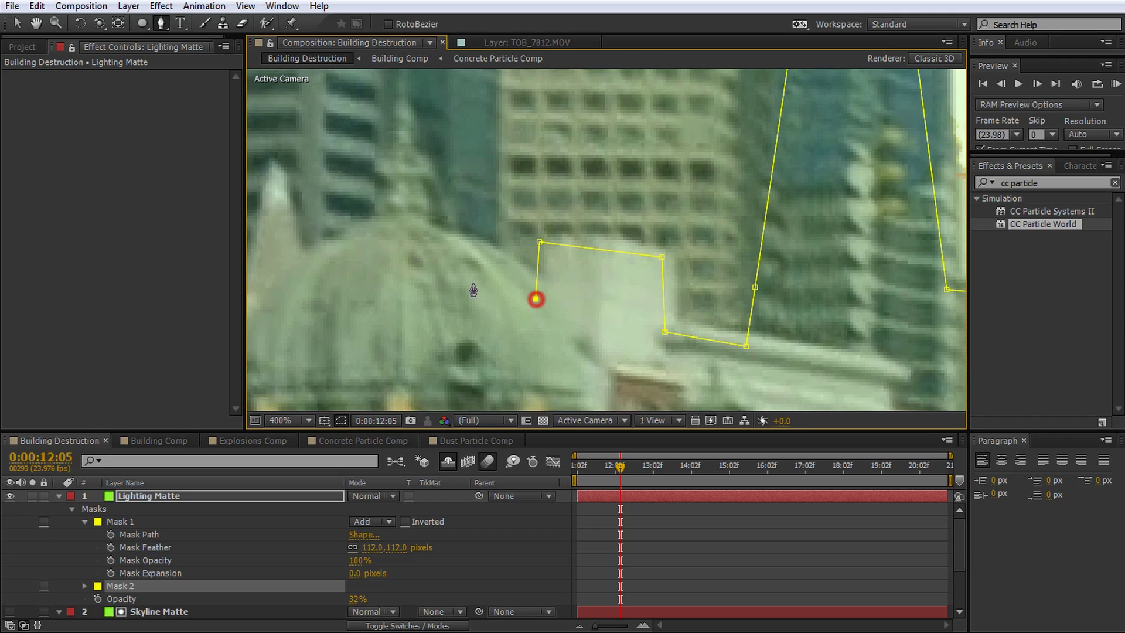
pyautogui.scroll(-3, 416, 201)
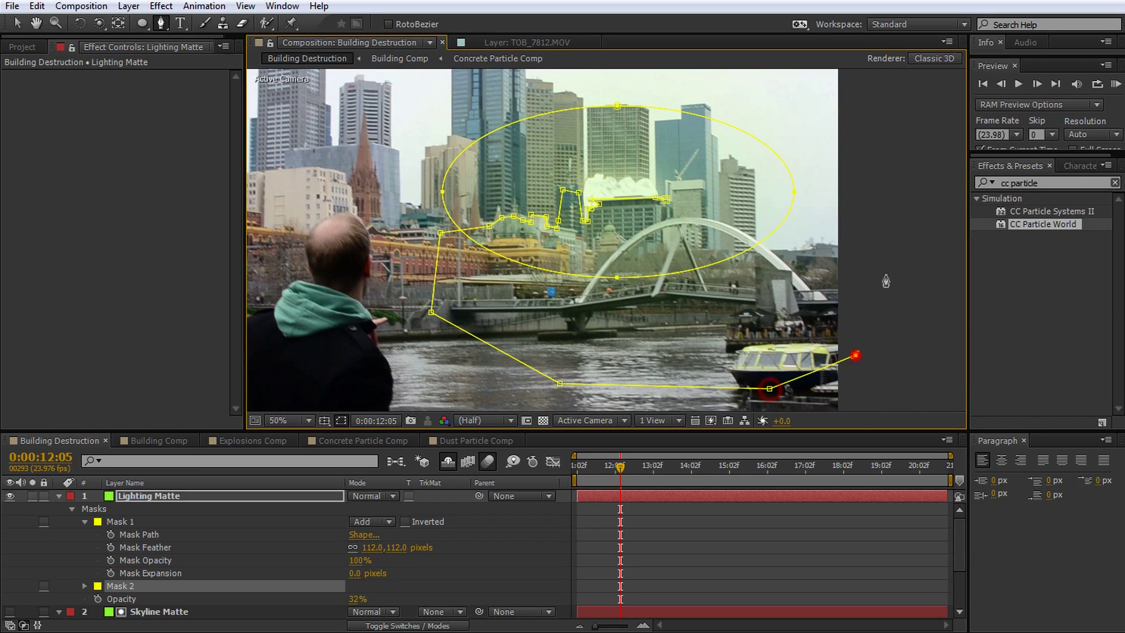
pyautogui.scroll(2, 756, 185)
pyautogui.click(878, 250)
pyautogui.click(743, 240)
pyautogui.click(674, 232)
pyautogui.click(672, 200)
pyautogui.click(617, 202)
pyautogui.click(615, 227)
pyautogui.click(600, 236)
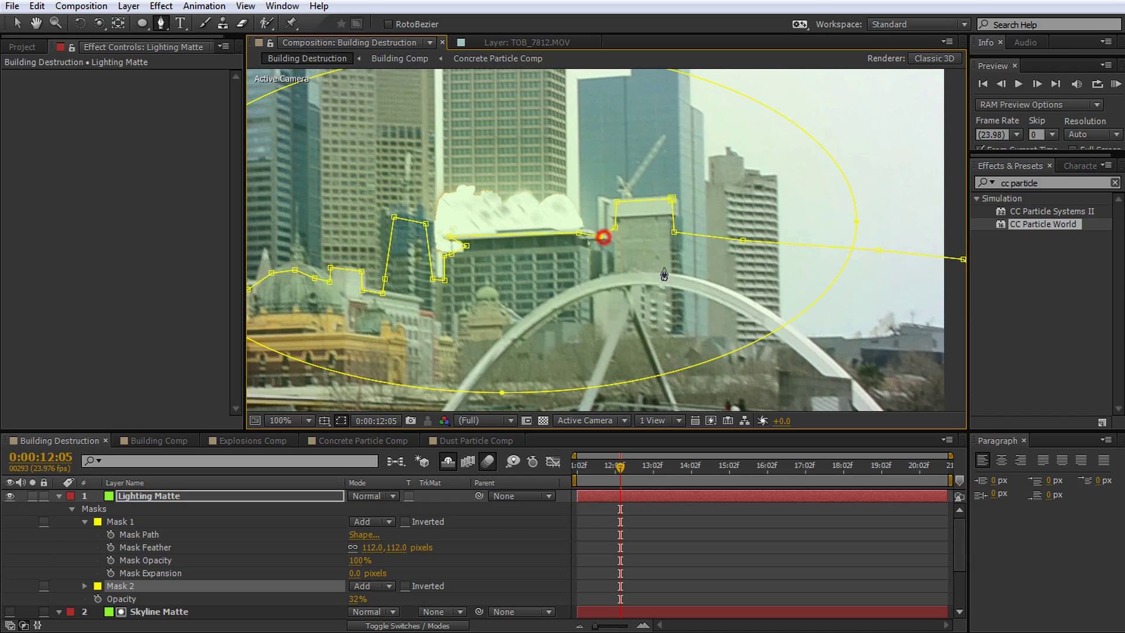
pyautogui.scroll(-2, 631, 274)
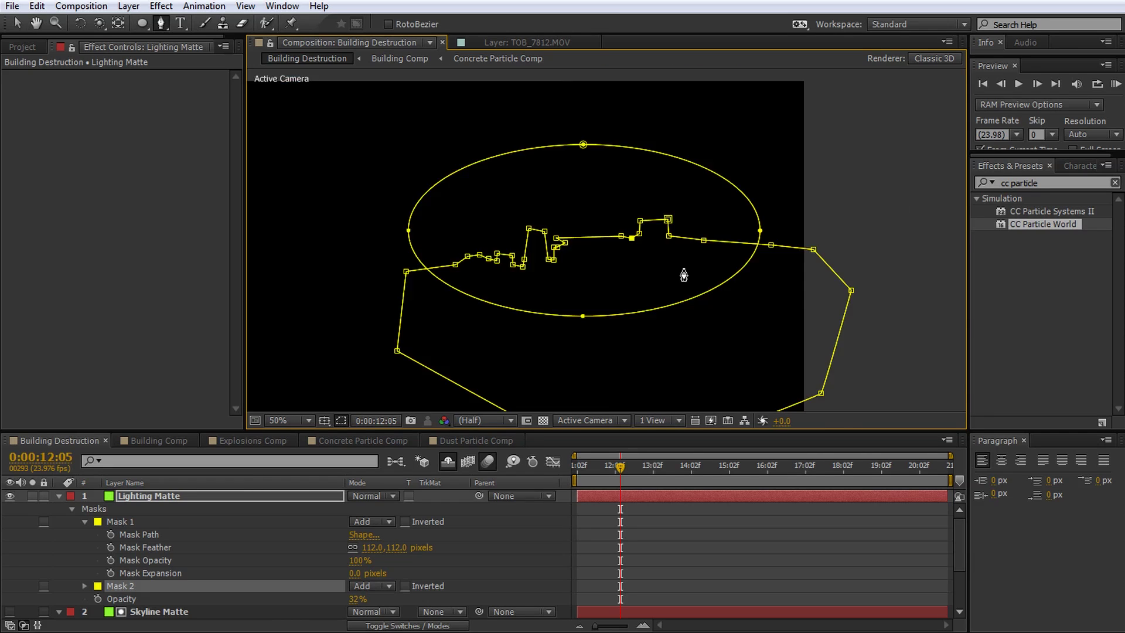
pyautogui.moveTo(707, 260); pyautogui.dragTo(716, 263)
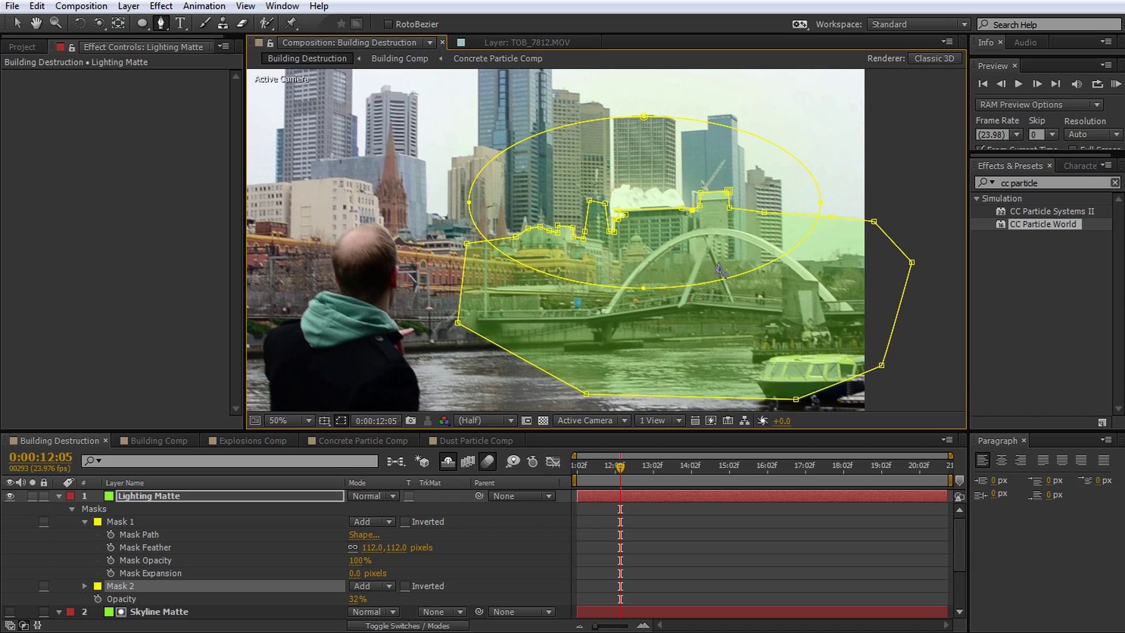
# Set Mask 2 to Subtract and give it an 18-pixel feather.
pyautogui.click(367, 586)
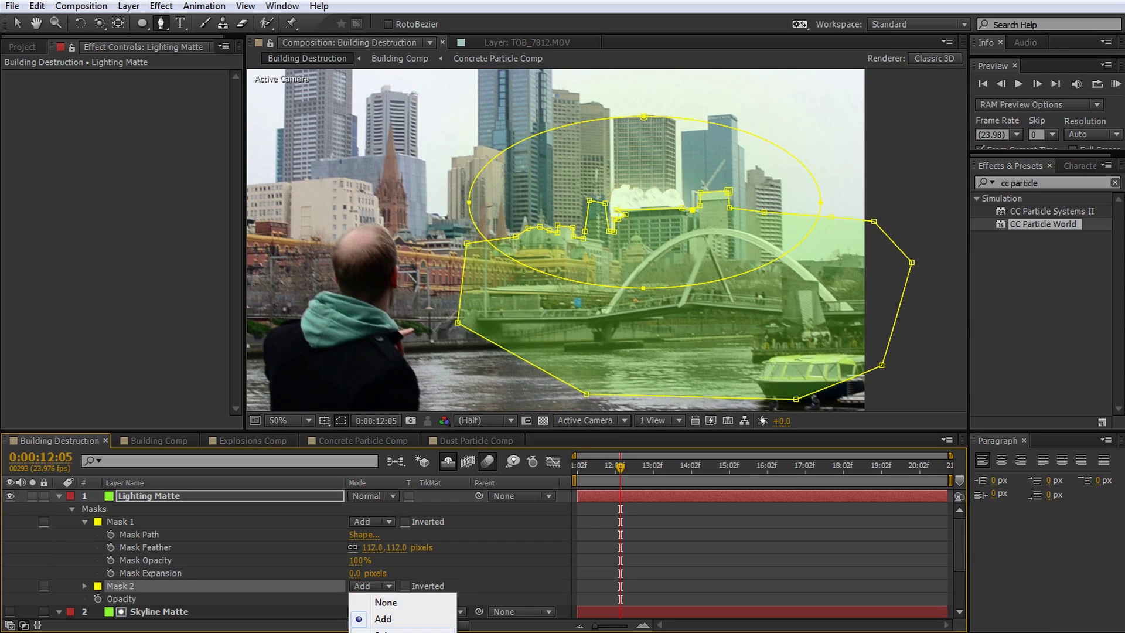
pyautogui.click(378, 628)
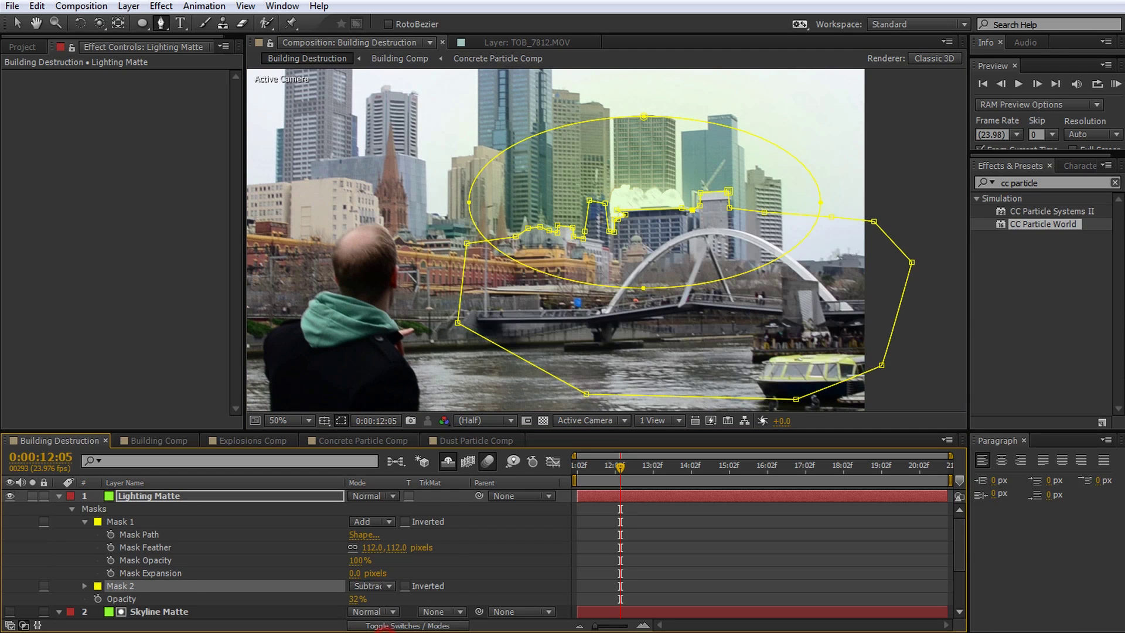
pyautogui.click(80, 583)
pyautogui.moveTo(385, 587); pyautogui.dragTo(392, 590)
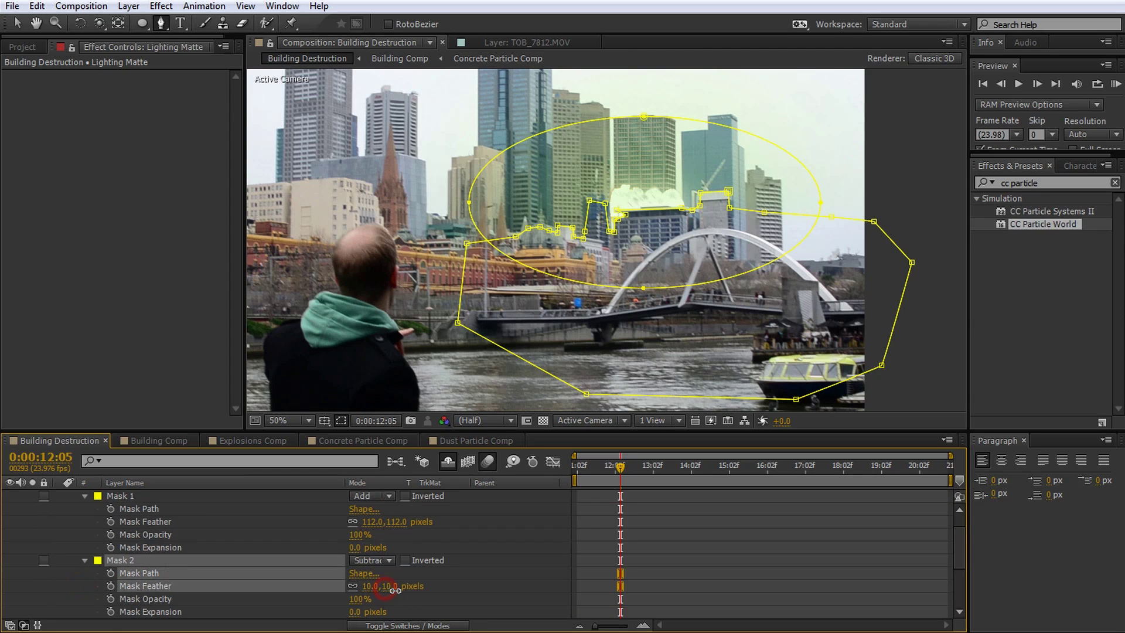
pyautogui.press('v')
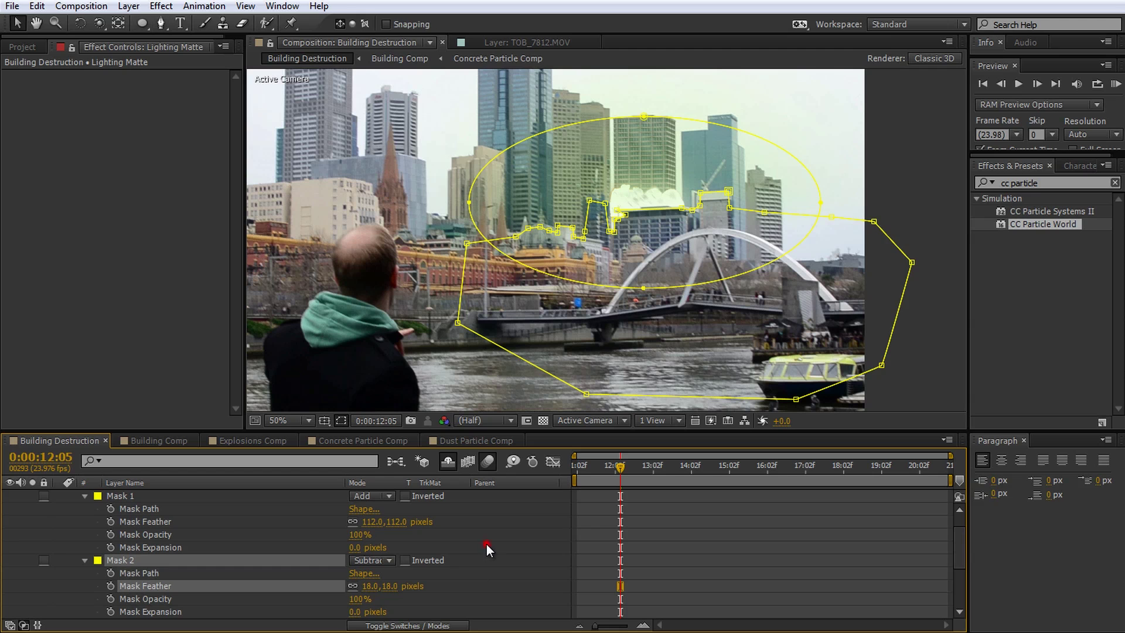
pyautogui.click(487, 544)
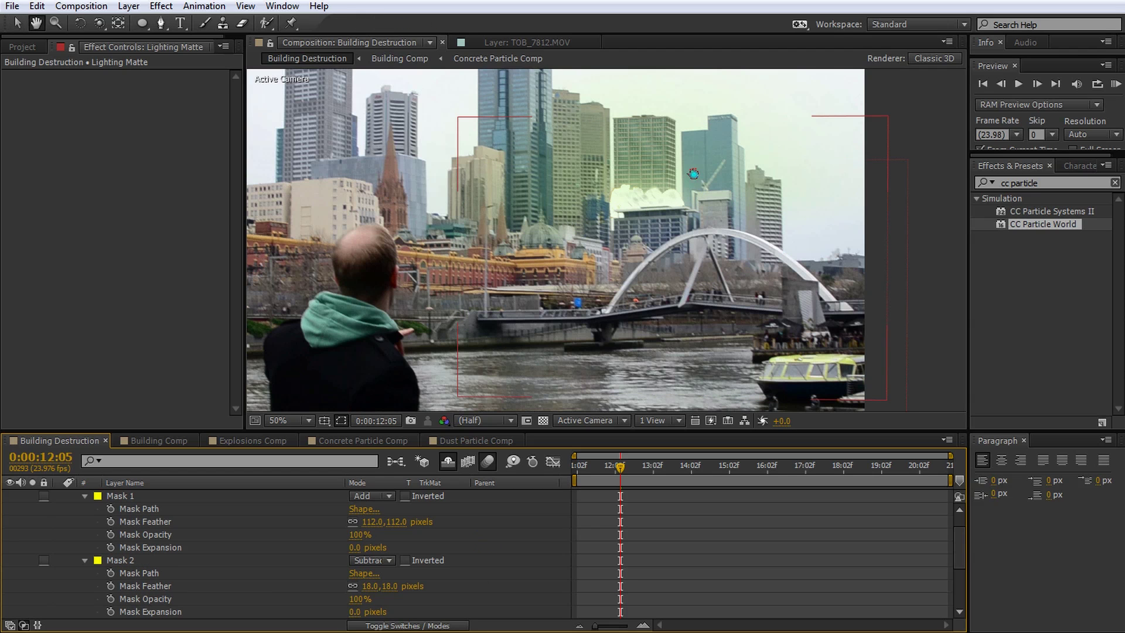
# Examine the lighting around the exploding building up close and view the Lighting Matte layer on its own.
pyautogui.scroll(2, 709, 148)
pyautogui.moveTo(730, 242); pyautogui.dragTo(589, 254)
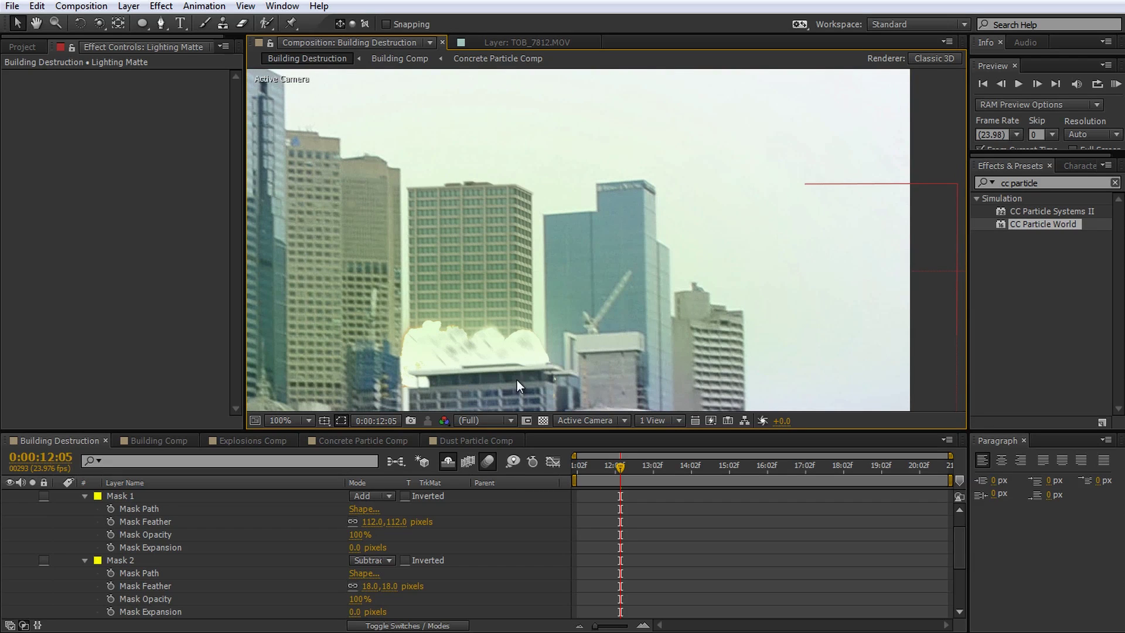
pyautogui.scroll(2, 164, 518)
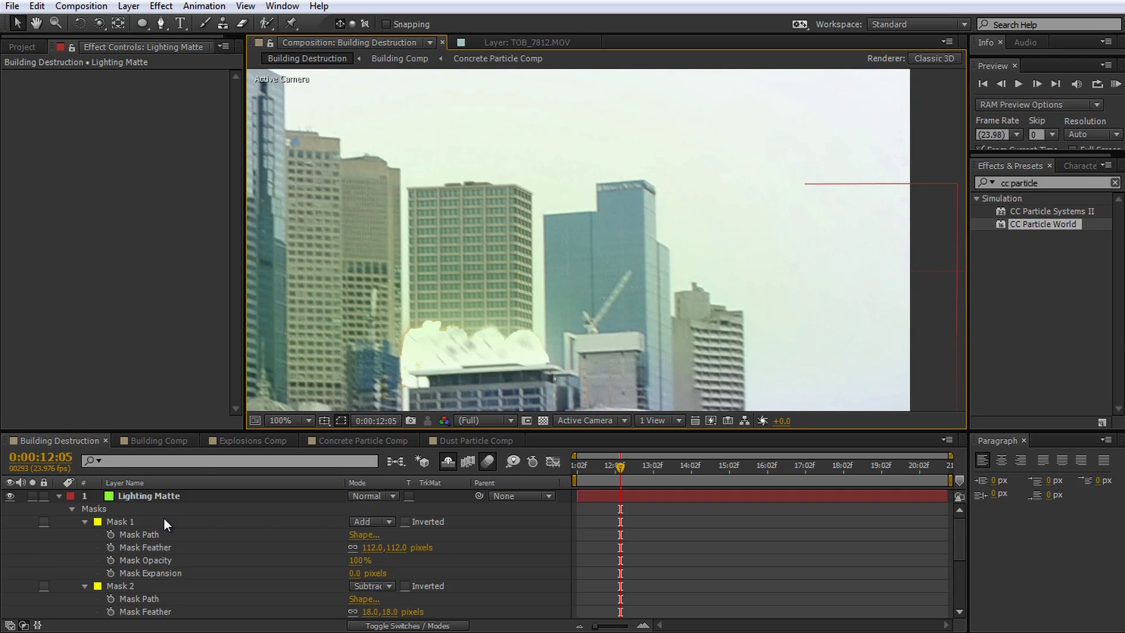
pyautogui.click(33, 495)
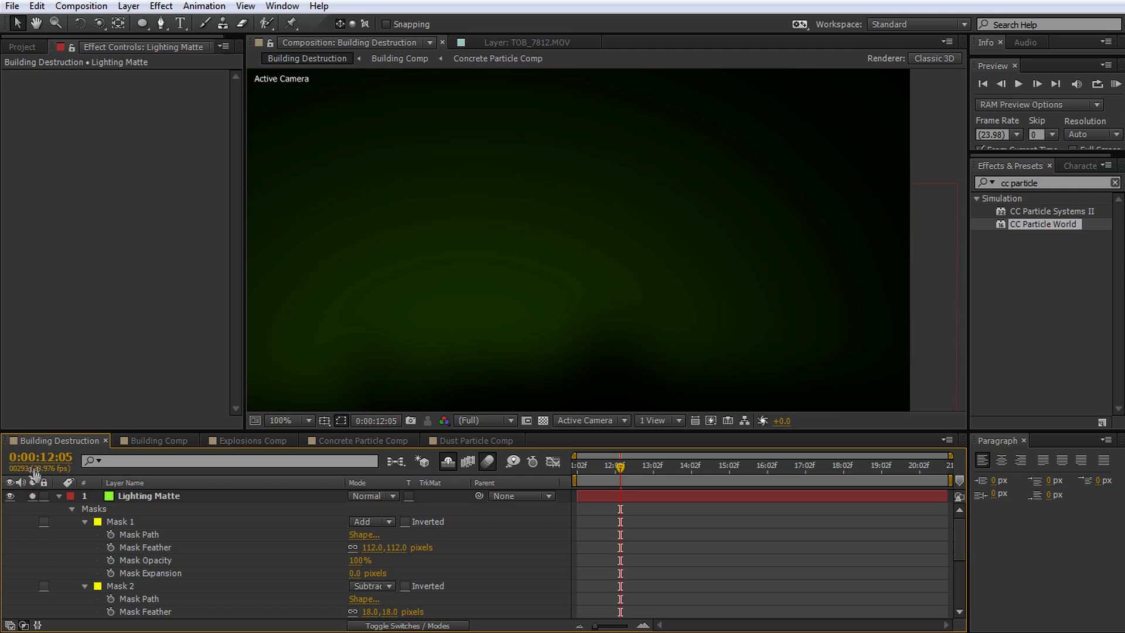
pyautogui.click(33, 496)
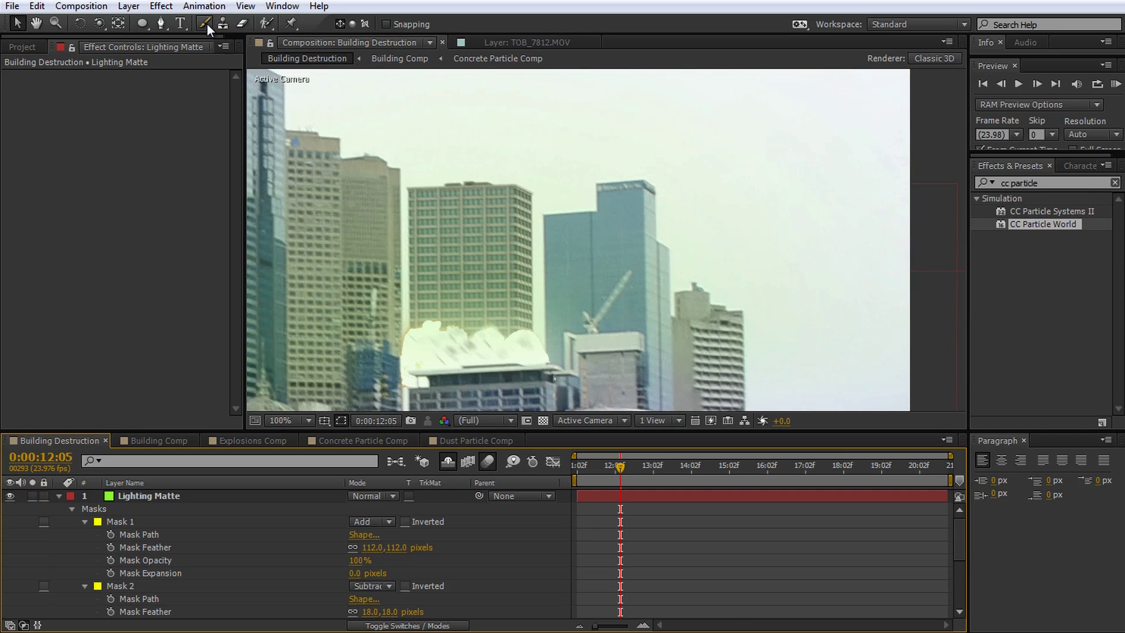
# Ready the Pen tool on the Lighting Matte layer and lock Mask 1 and Mask 2.
pyautogui.click(161, 24)
pyautogui.moveTo(643, 274); pyautogui.dragTo(613, 192)
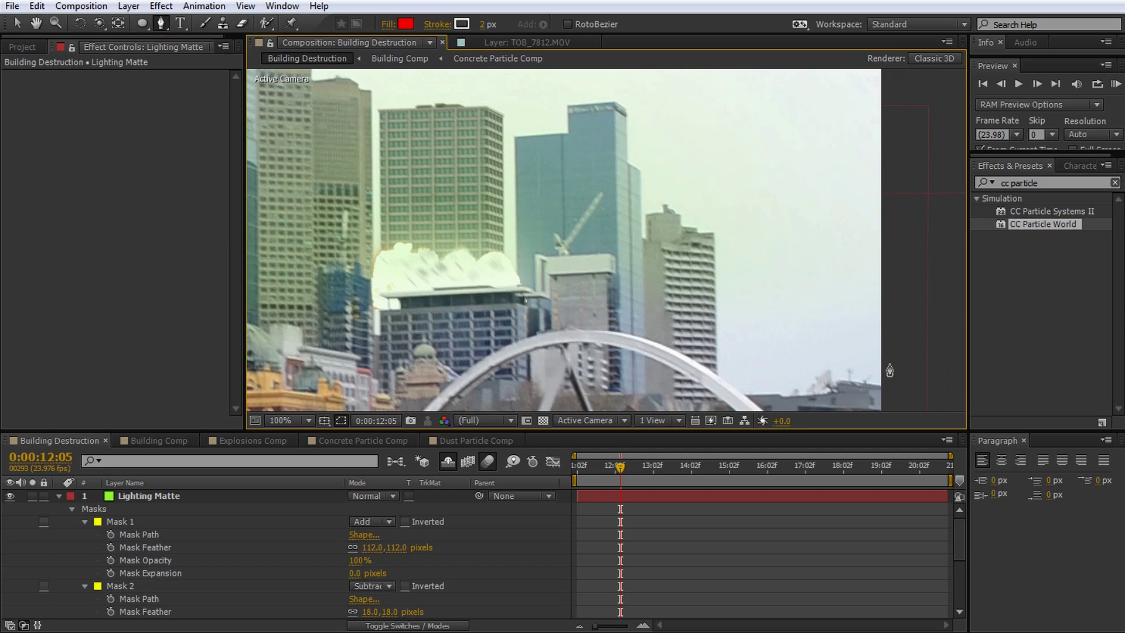
pyautogui.click(228, 498)
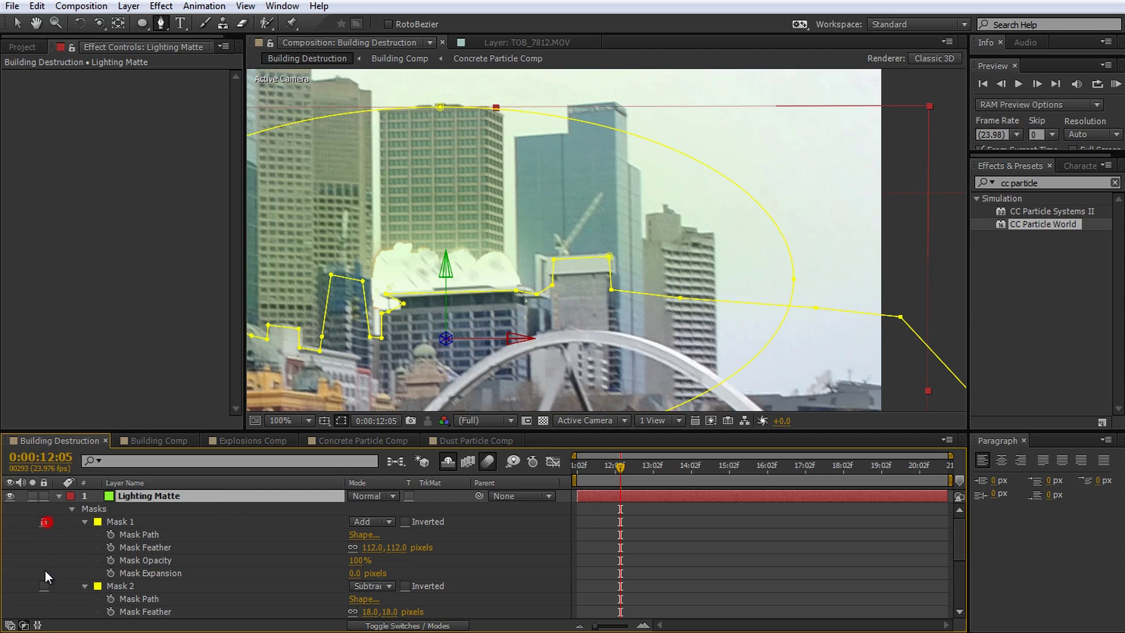
# Trace a third pen mask on Lighting Matte around the sky, following the skyline's building tops and closing outside the frame.
pyautogui.click(809, 391)
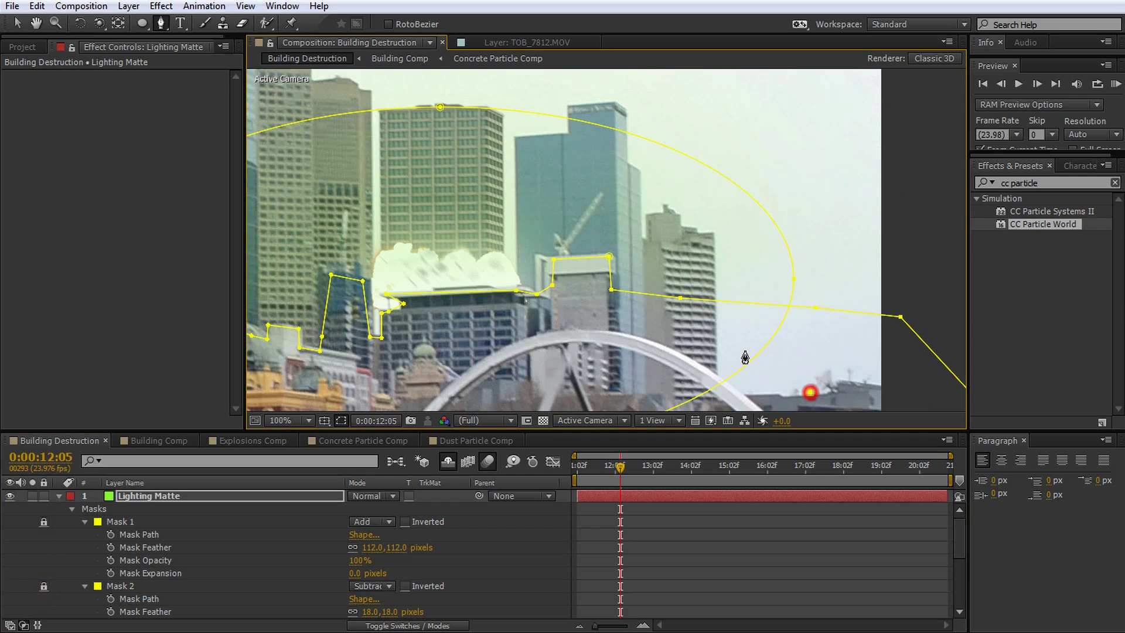
pyautogui.scroll(1, 781, 289)
pyautogui.click(648, 176)
pyautogui.click(614, 176)
pyautogui.click(591, 166)
pyautogui.click(569, 139)
pyautogui.click(518, 142)
pyautogui.click(516, 192)
pyautogui.click(577, 272)
pyautogui.click(555, 257)
pyautogui.click(550, 160)
pyautogui.click(528, 137)
pyautogui.click(438, 141)
pyautogui.click(438, 197)
pyautogui.click(330, 203)
pyautogui.click(551, 202)
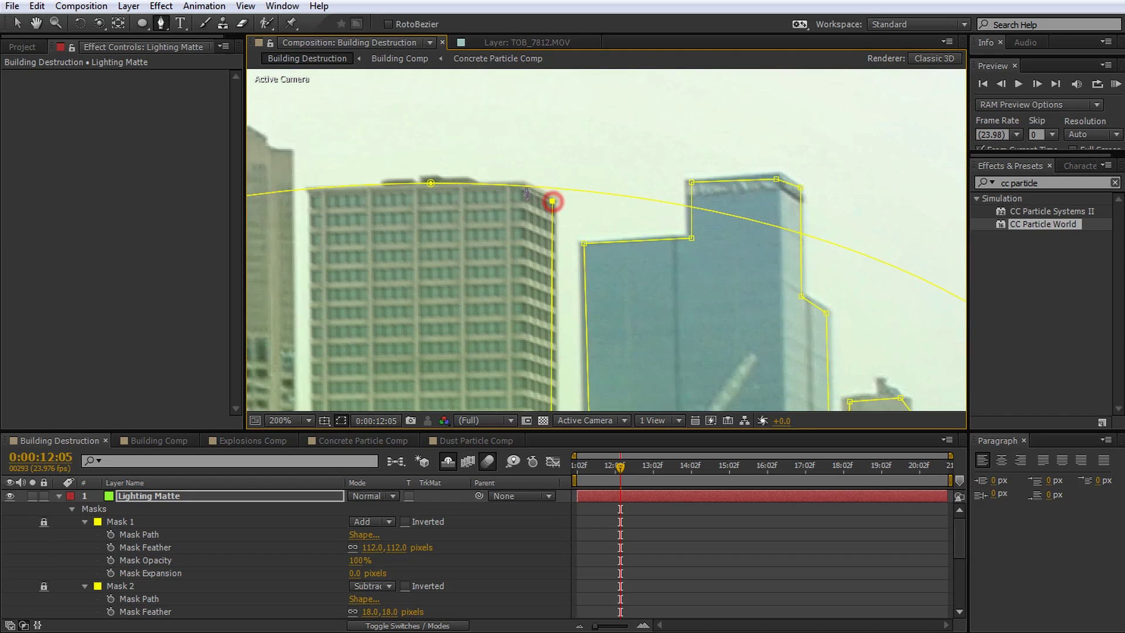
pyautogui.click(539, 211)
pyautogui.click(463, 250)
pyautogui.click(463, 273)
pyautogui.click(448, 289)
pyautogui.click(374, 292)
pyautogui.click(369, 346)
pyautogui.click(403, 303)
pyautogui.click(375, 293)
pyautogui.scroll(-3, 450, 206)
pyautogui.click(411, 173)
pyautogui.click(425, 104)
pyautogui.click(684, 117)
pyautogui.click(904, 132)
pyautogui.click(932, 284)
pyautogui.scroll(-2, 925, 304)
pyautogui.click(926, 326)
pyautogui.click(813, 362)
pyautogui.scroll(-3, 178, 559)
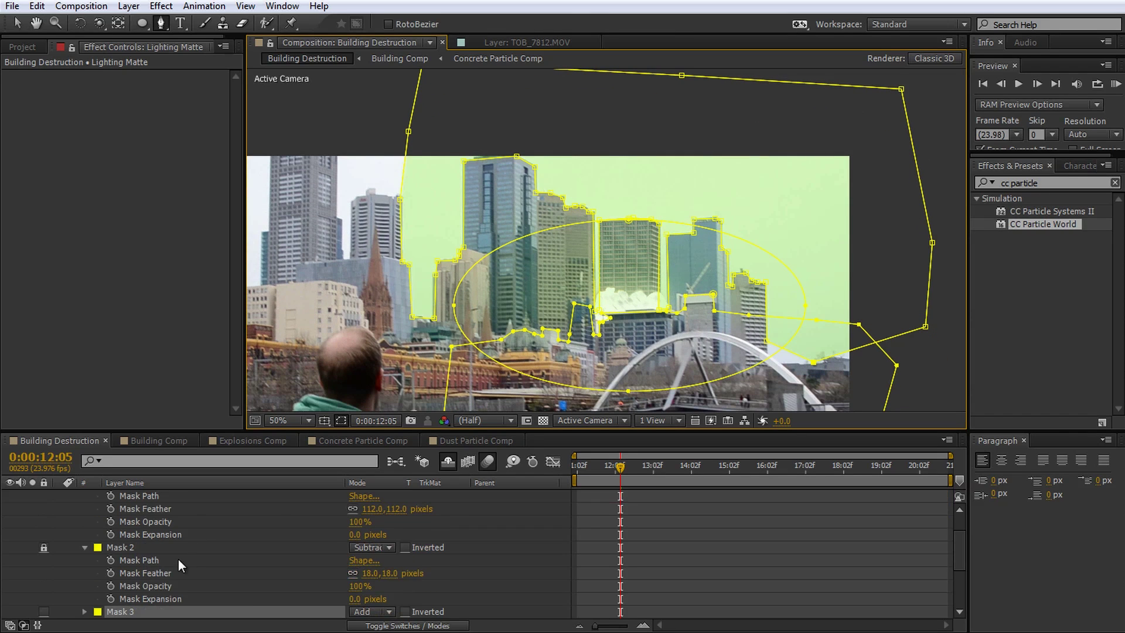
# Set Mask 3 on Lighting Matte to Subtract and give it a 15-pixel feather.
pyautogui.click(375, 573)
pyautogui.click(386, 623)
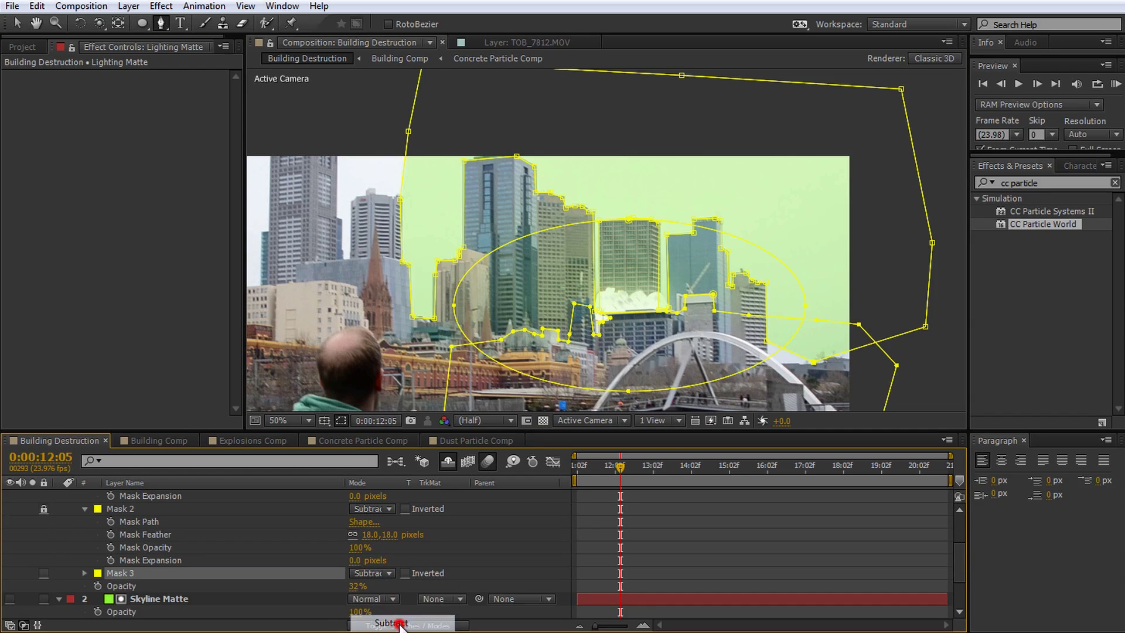
pyautogui.click(84, 573)
pyautogui.moveTo(386, 589); pyautogui.dragTo(428, 589)
pyautogui.click(608, 517)
pyautogui.click(615, 510)
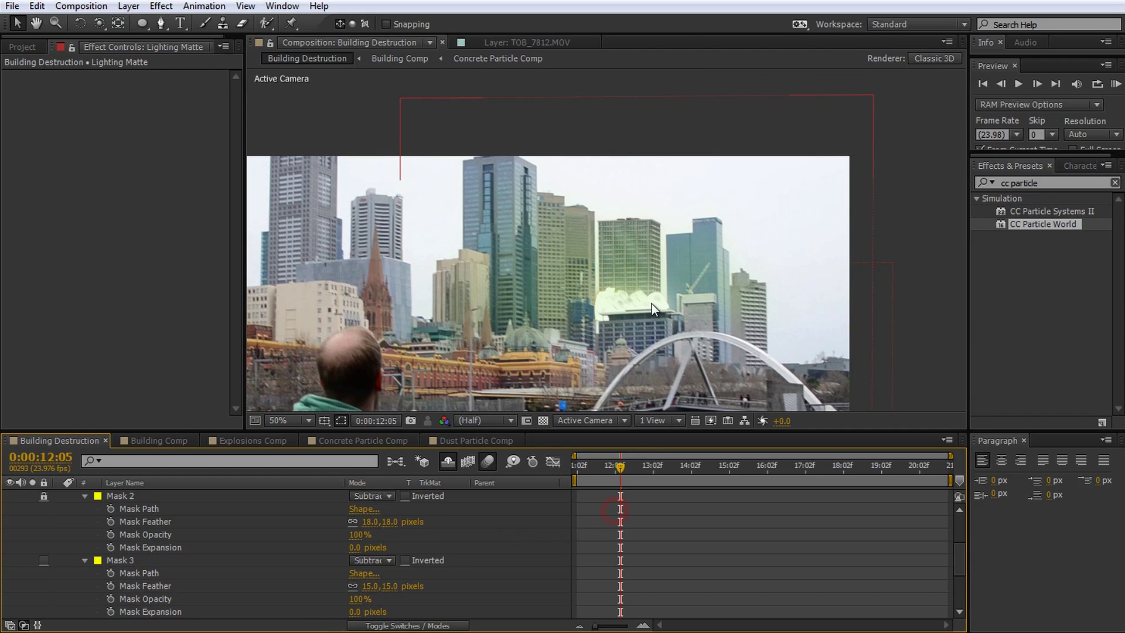
pyautogui.moveTo(652, 303); pyautogui.dragTo(675, 275)
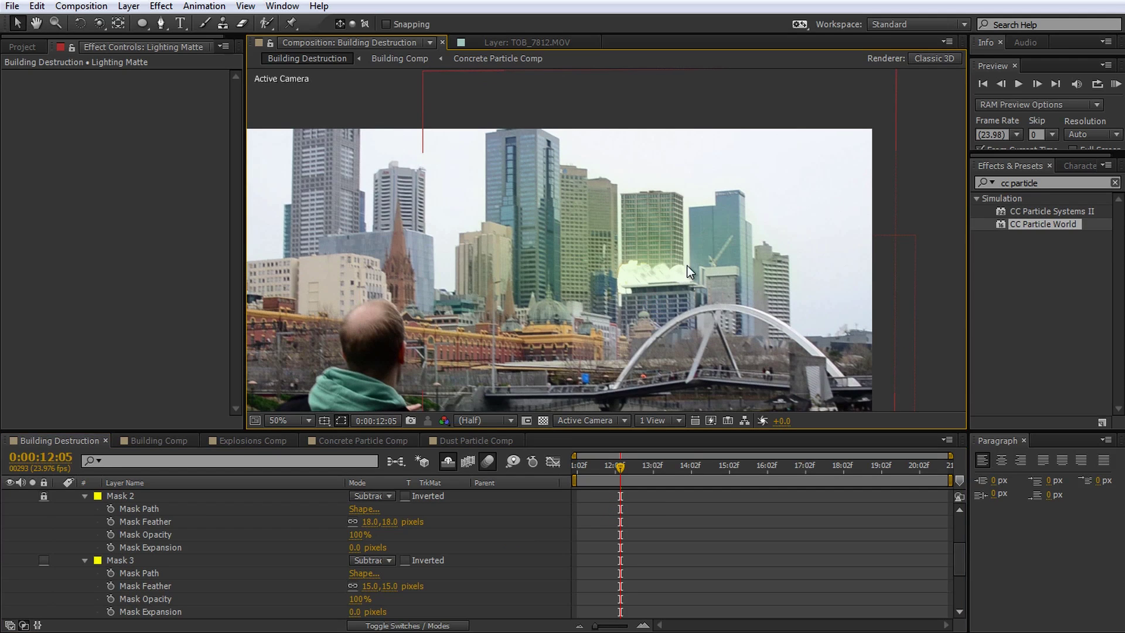
pyautogui.hotkey('shift', '/')
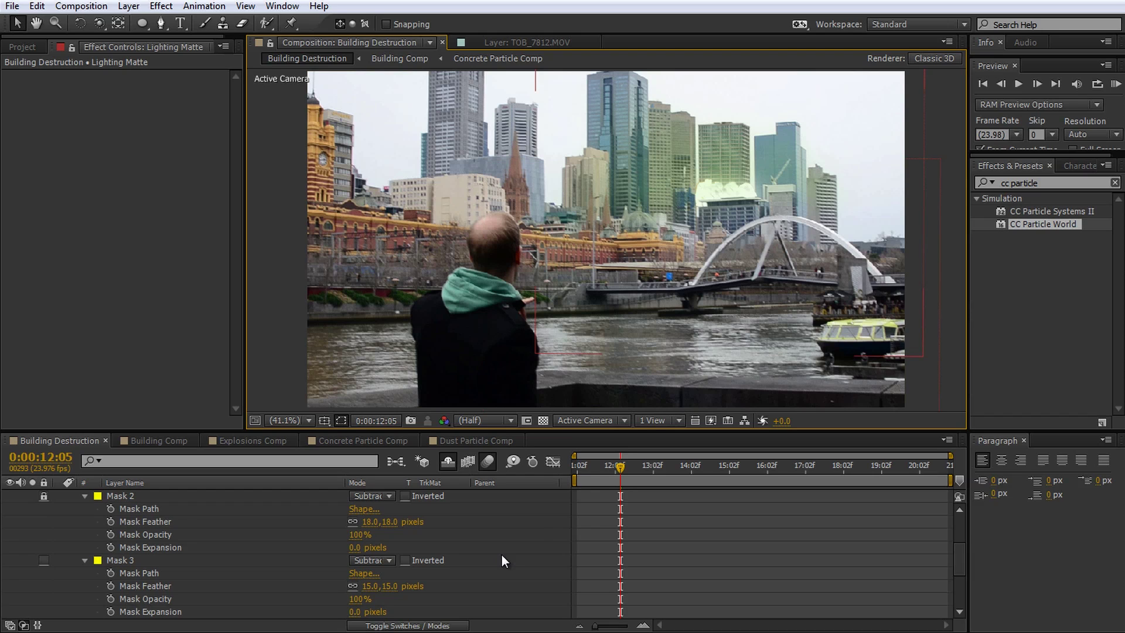
# Unlock Mask 1 and start keyframing its Mask Path at 0:00:12:05.
pyautogui.scroll(2, 502, 554)
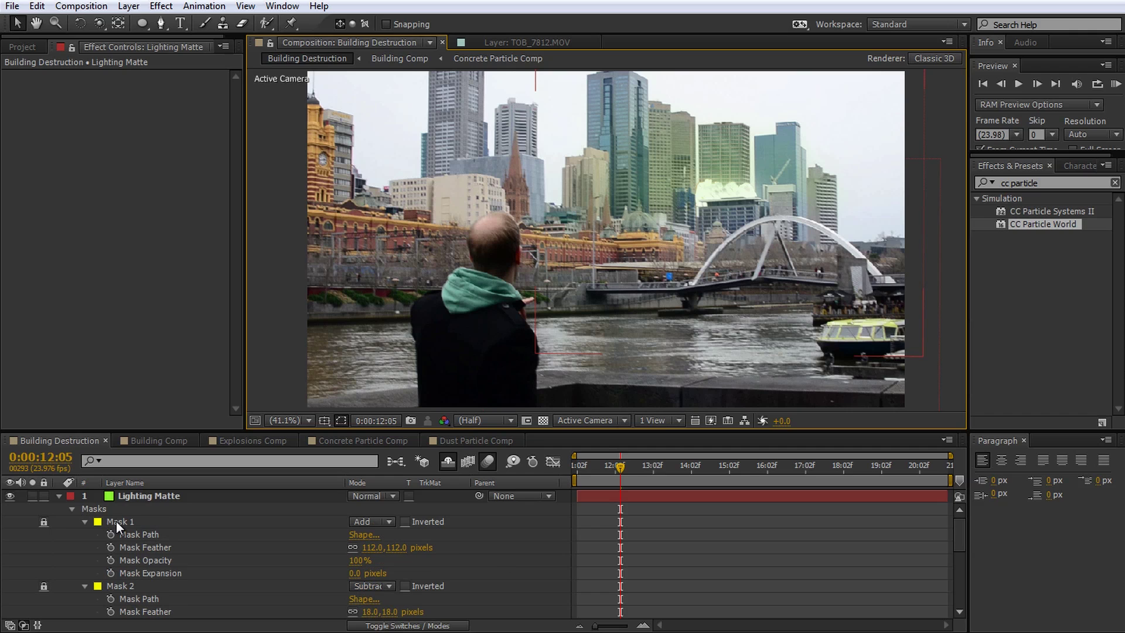
pyautogui.click(44, 522)
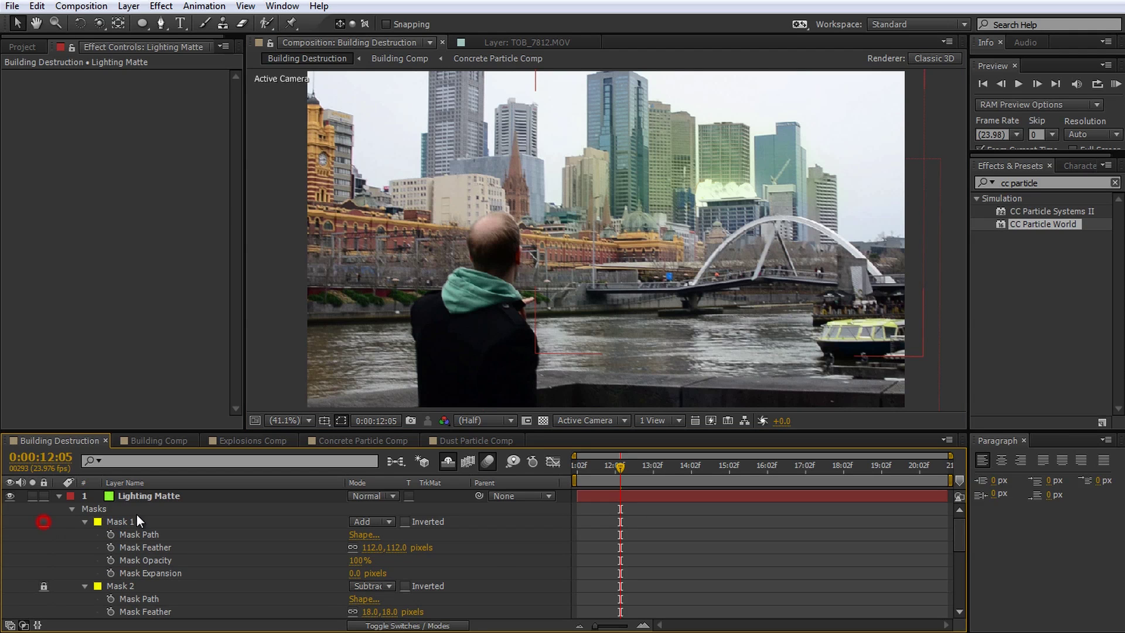
pyautogui.click(118, 522)
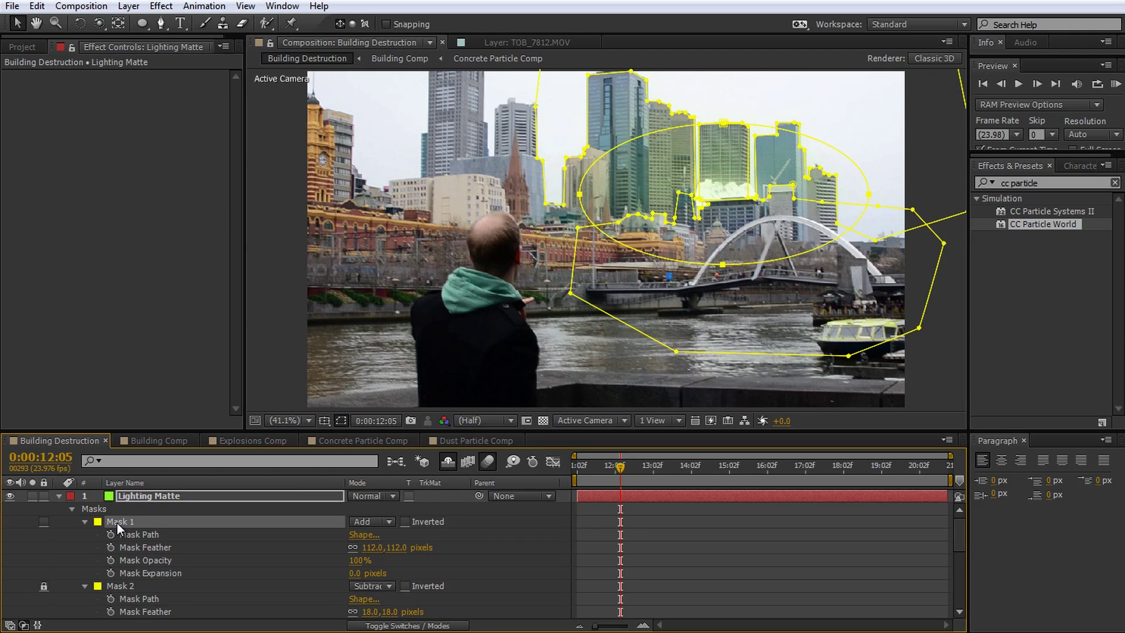
pyautogui.scroll(-5, 66, 567)
pyautogui.click(42, 575)
pyautogui.scroll(5, 99, 557)
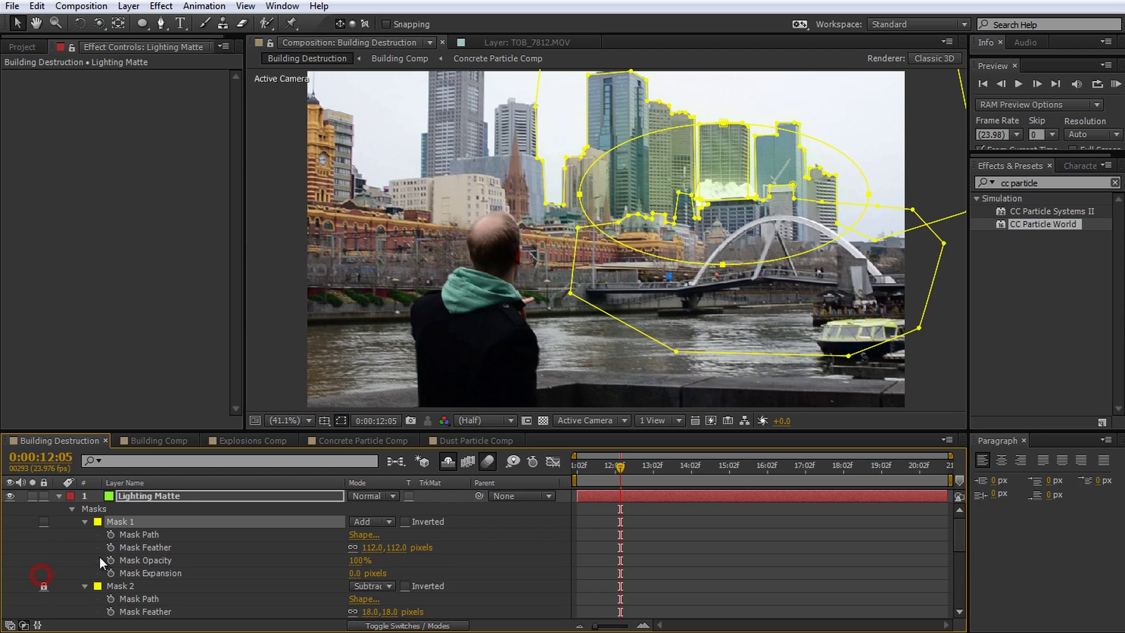
pyautogui.click(110, 535)
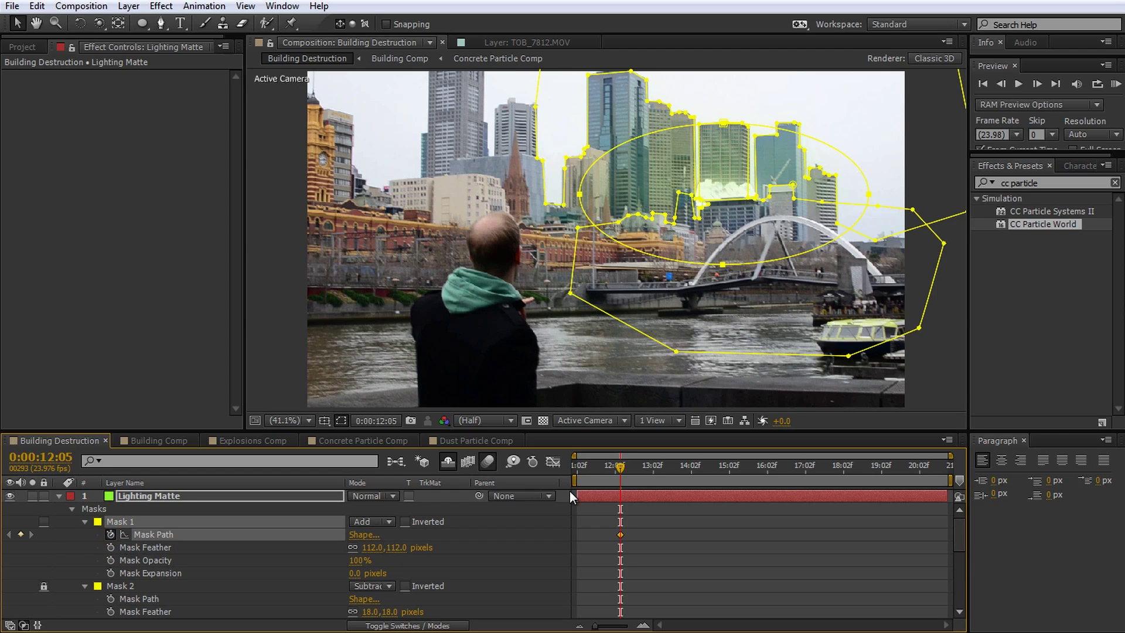
# Add a second Mask 1 path keyframe at 0:00:13:16 with the ellipse raised to centre on the building's upper explosion.
pyautogui.moveTo(620, 470); pyautogui.dragTo(677, 486)
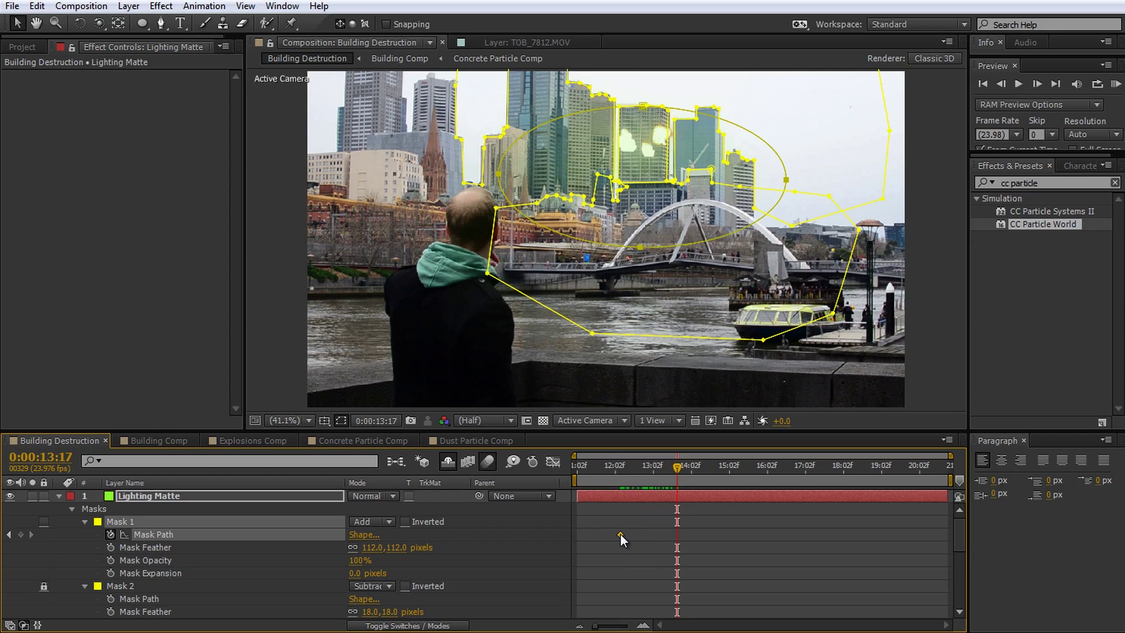
pyautogui.hotkey('ctrl', 'c')
pyautogui.hotkey('ctrl', 'v')
pyautogui.moveTo(678, 462)
pyautogui.mouseDown()
pyautogui.moveTo(709, 469)
pyautogui.moveTo(677, 480)
pyautogui.mouseUp()
pyautogui.moveTo(677, 535); pyautogui.dragTo(673, 535)
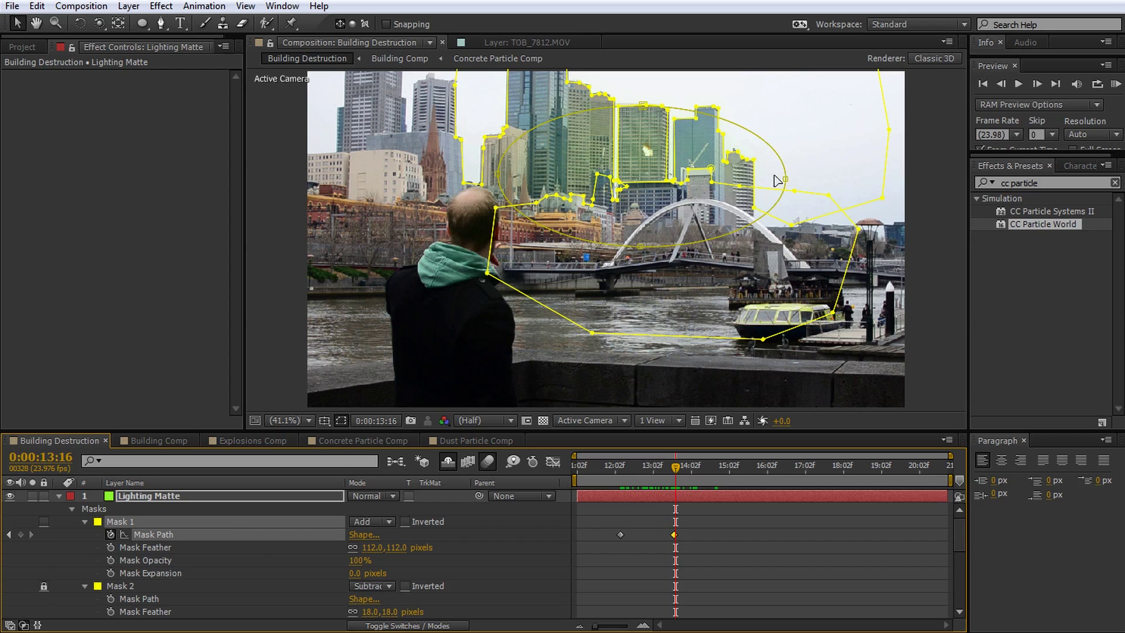
pyautogui.doubleClick(775, 152)
pyautogui.moveTo(774, 153)
pyautogui.mouseDown()
pyautogui.moveTo(764, 164)
pyautogui.moveTo(756, 145)
pyautogui.moveTo(767, 141)
pyautogui.mouseUp()
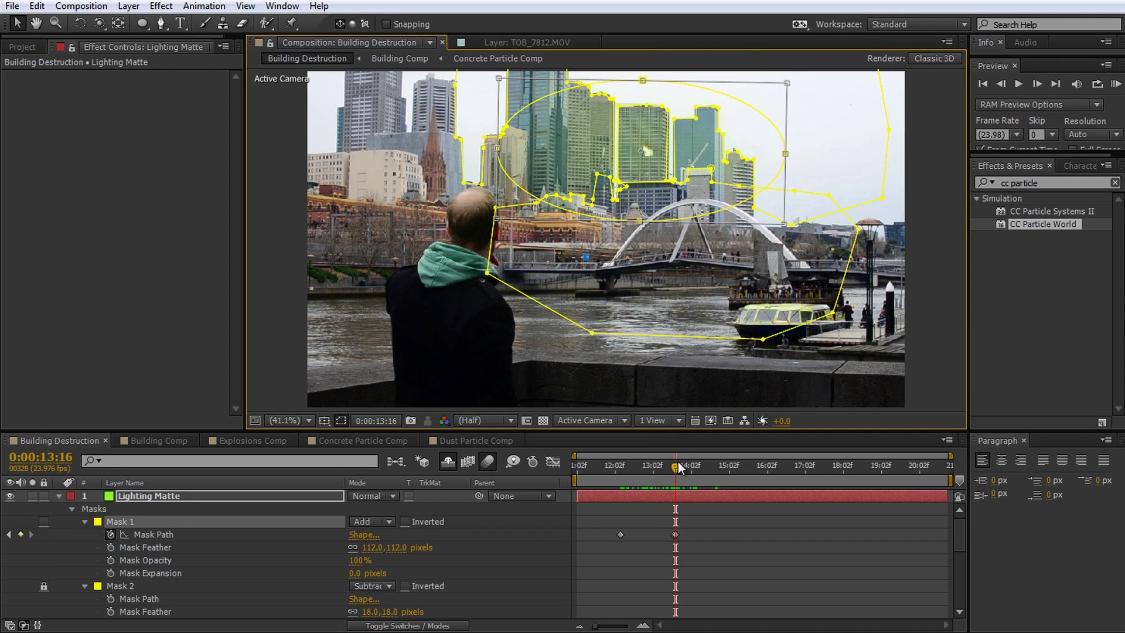
pyautogui.moveTo(677, 464)
pyautogui.mouseDown()
pyautogui.moveTo(717, 472)
pyautogui.moveTo(675, 472)
pyautogui.mouseUp()
pyautogui.doubleClick(775, 174)
pyautogui.moveTo(771, 173); pyautogui.dragTo(773, 159)
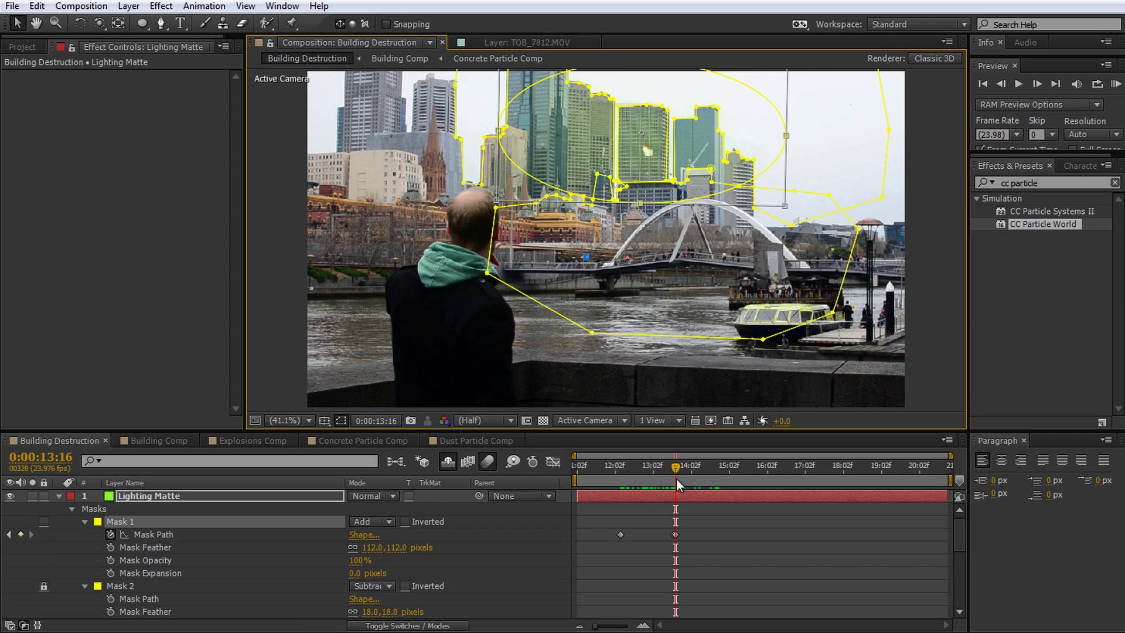
# Preview the animated Mask 1 path from 0:00:11:21 through the explosions.
pyautogui.moveTo(677, 475); pyautogui.dragTo(608, 505)
pyautogui.click(737, 527)
pyautogui.press('KP_0')
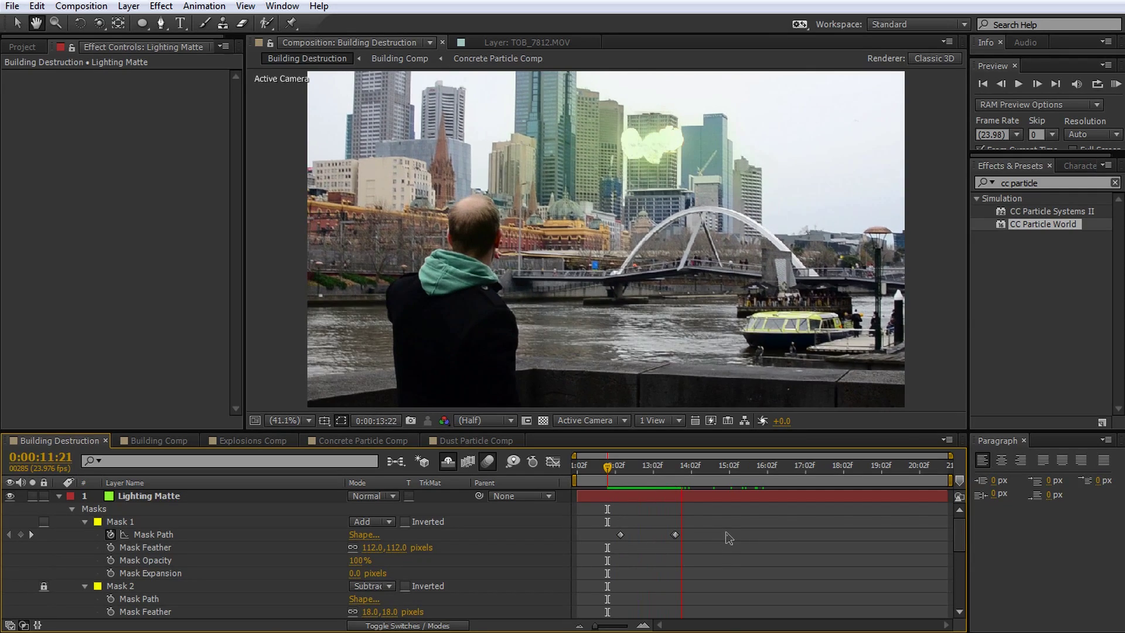
pyautogui.press('space')
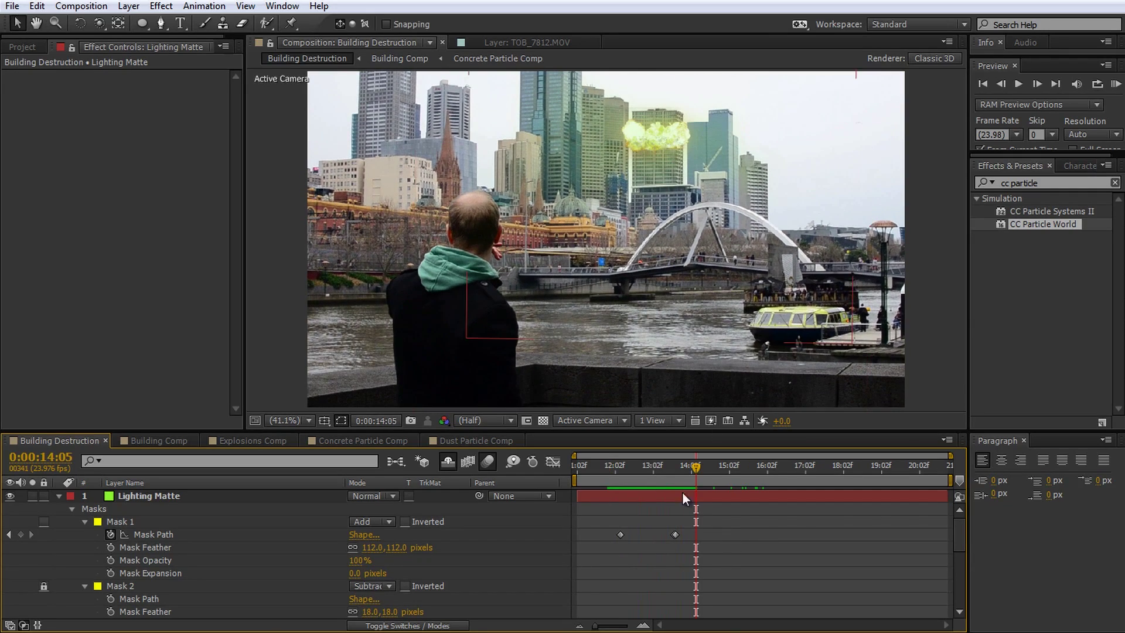
# Start keyframing Lighting Matte's opacity at 0:00:11:23, just before the first explosion, with a value of 0%.
pyautogui.moveTo(694, 472); pyautogui.dragTo(608, 468)
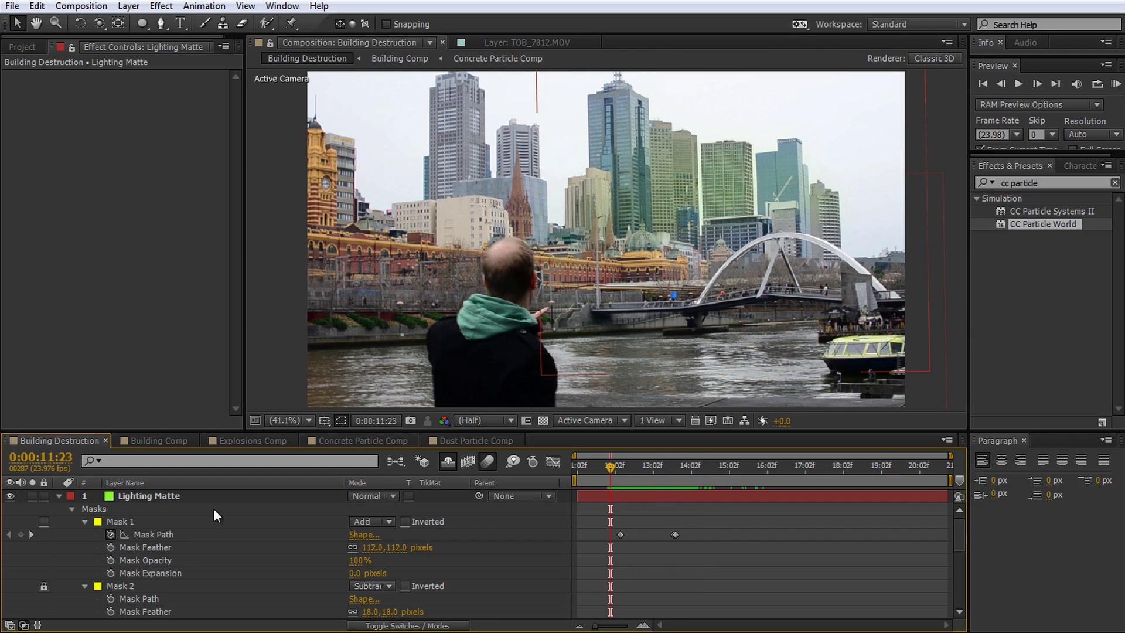
pyautogui.click(202, 496)
pyautogui.press('t')
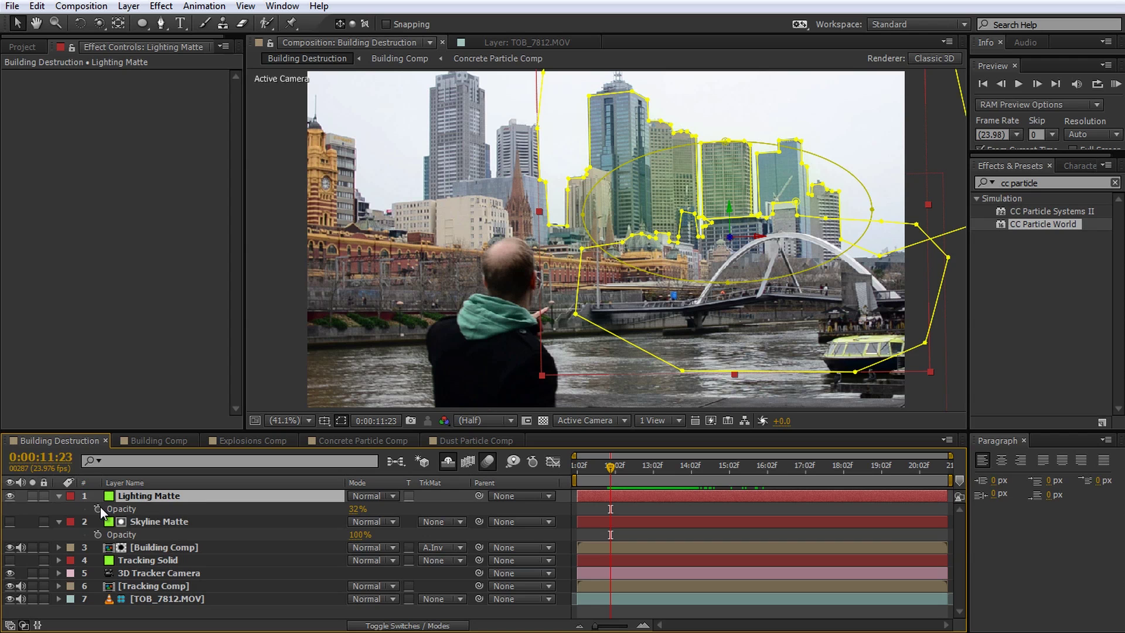
pyautogui.click(97, 508)
pyautogui.click(358, 509)
pyautogui.write('0')
pyautogui.press('Return')
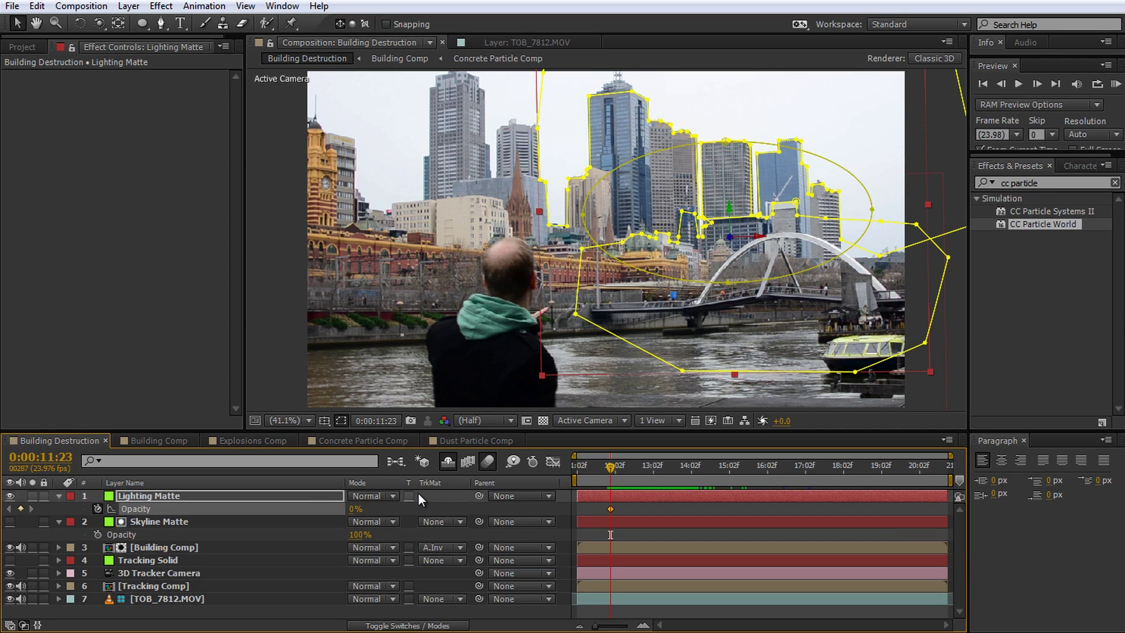
# Raise Lighting Matte's opacity to 100% at 0:00:12:06.
pyautogui.press('pagedown')
pyautogui.press('pagedown')
pyautogui.press('pagedown')
pyautogui.press('pagedown')
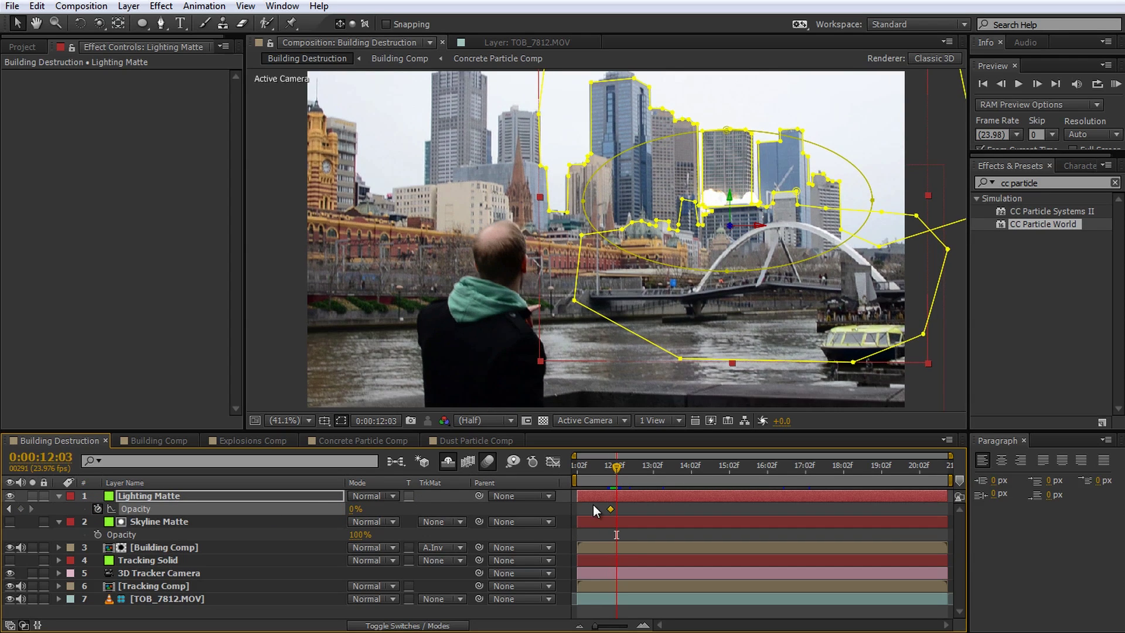
pyautogui.press('pagedown')
pyautogui.press('pagedown')
pyautogui.press('pagedown')
pyautogui.moveTo(353, 508); pyautogui.dragTo(416, 509)
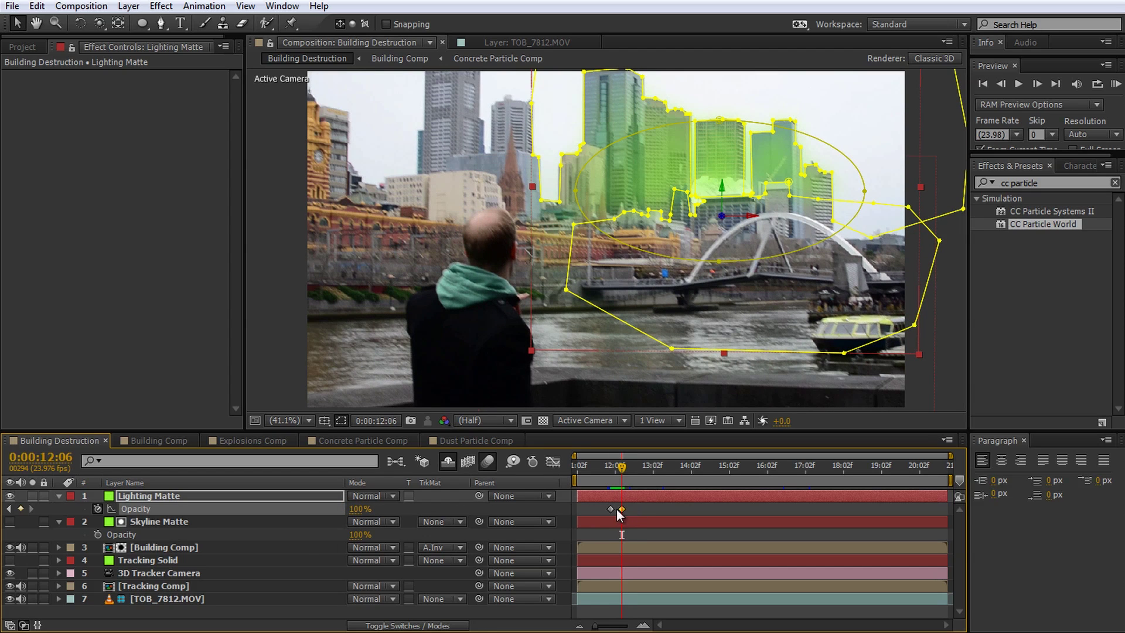
# Add an opacity keyframe holding Lighting Matte at 100% about seven frames after the previous one.
pyautogui.press('pagedown')
pyautogui.press('pagedown')
pyautogui.press('pagedown')
pyautogui.press('pagedown')
pyautogui.press('pagedown')
pyautogui.press('pagedown')
pyautogui.press('pagedown')
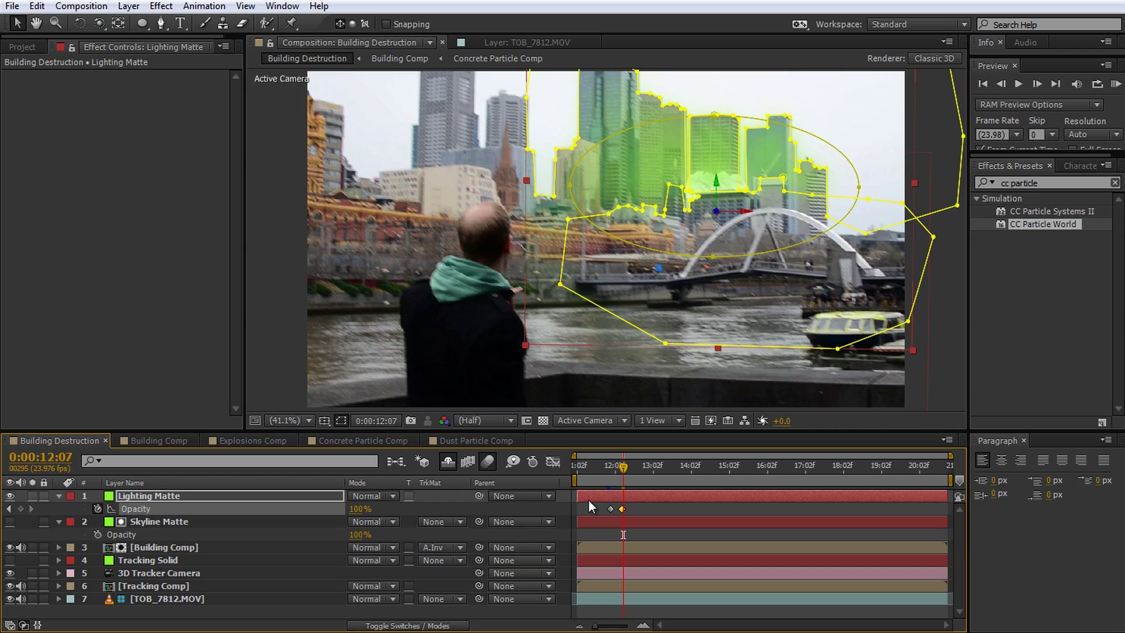
pyautogui.click(21, 509)
# Keyframe Lighting Matte's opacity to dip after the first blast, return to 100% through 0:00:14:05, and fall to 0% at 0:00:15:01.
pyautogui.press('pagedown')
pyautogui.press('pagedown')
pyautogui.press('pagedown')
pyautogui.press('pagedown')
pyautogui.press('pagedown')
pyautogui.press('pagedown')
pyautogui.press('pagedown')
pyautogui.press('pagedown')
pyautogui.moveTo(651, 469); pyautogui.dragTo(659, 468)
pyautogui.moveTo(361, 511); pyautogui.dragTo(265, 508)
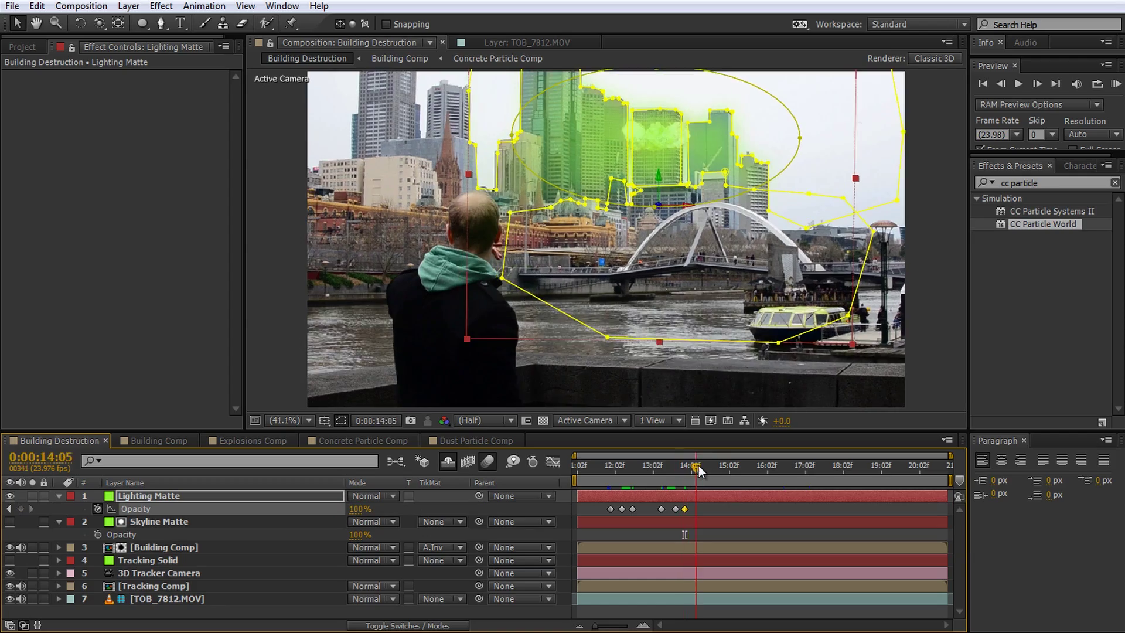
pyautogui.moveTo(699, 468); pyautogui.dragTo(718, 469)
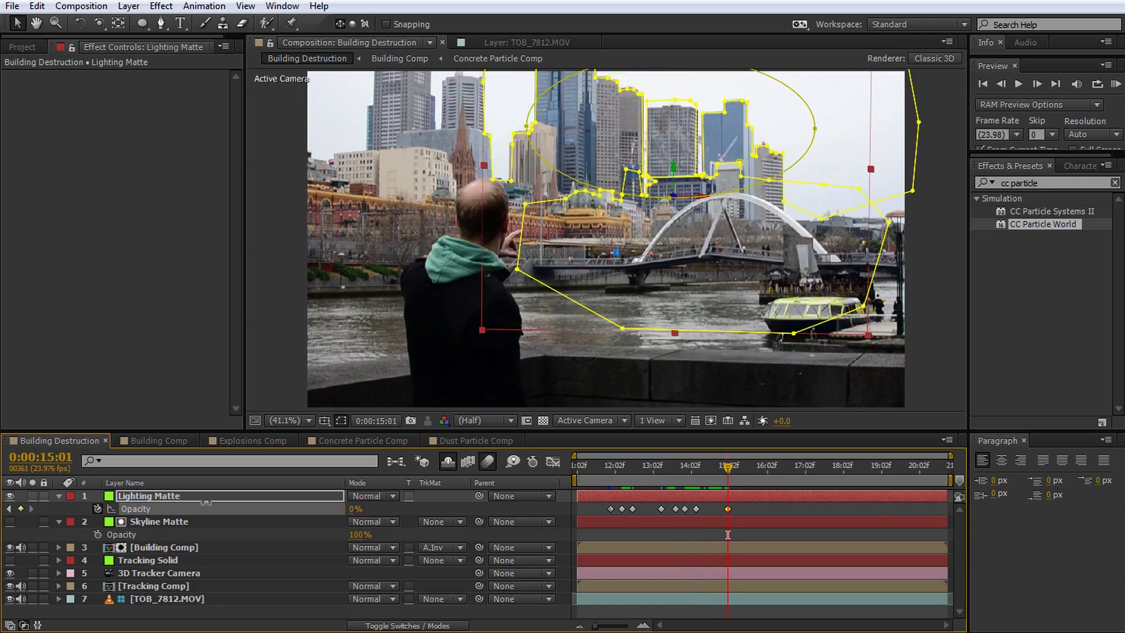
pyautogui.moveTo(729, 469); pyautogui.dragTo(599, 478)
pyautogui.click(599, 509)
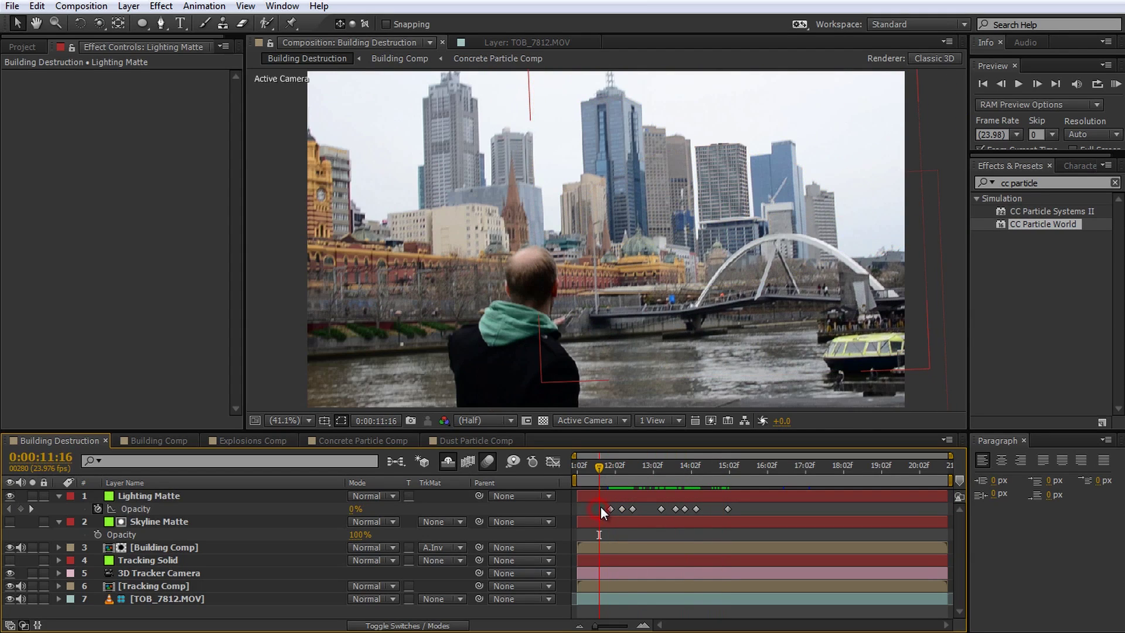
# Duplicate the Building Comp layer, place the copy directly beneath Lighting Matte, and rename it Lighting.
pyautogui.click(129, 499)
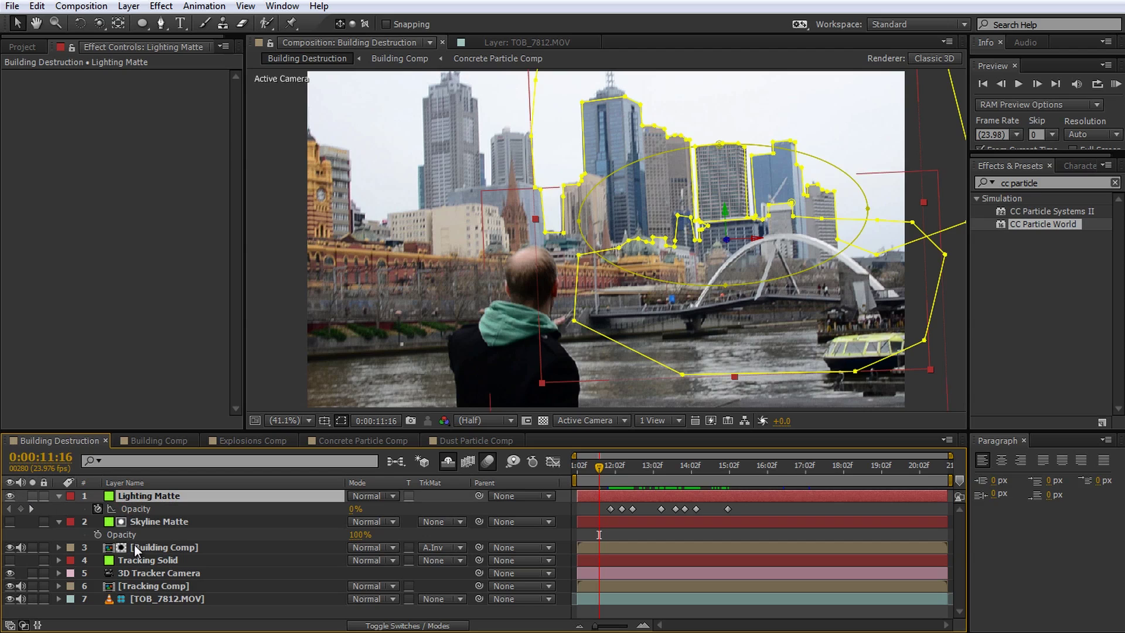
pyautogui.click(154, 547)
pyautogui.hotkey('ctrl', 'd')
pyautogui.hotkey('ctrl', ']')
pyautogui.press('Return')
pyautogui.write('Lighting')
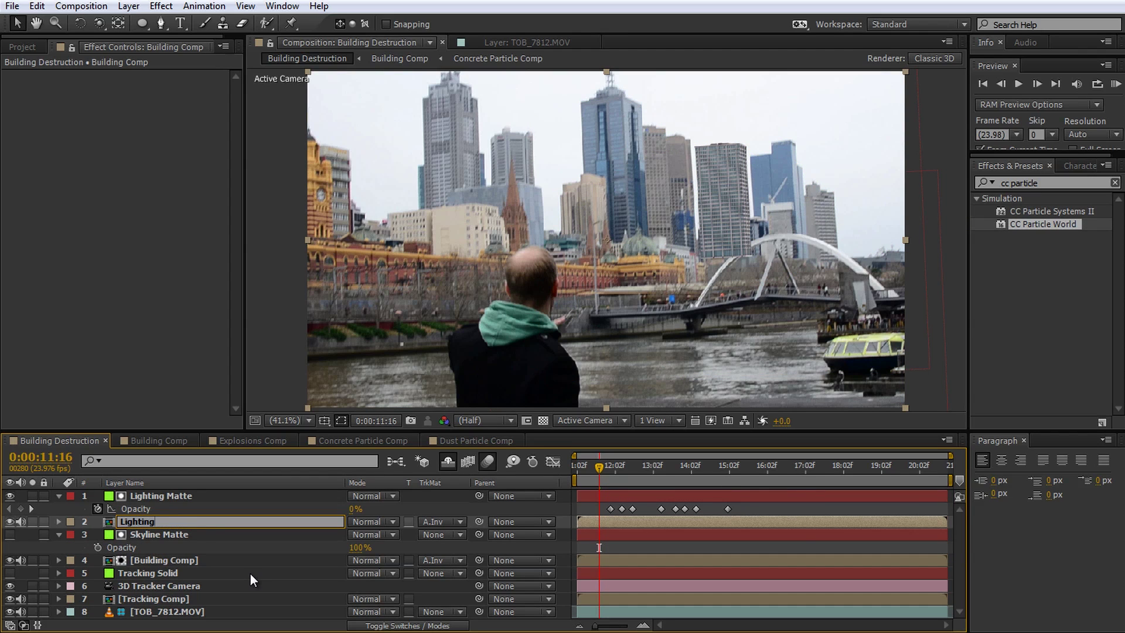
pyautogui.press('Return')
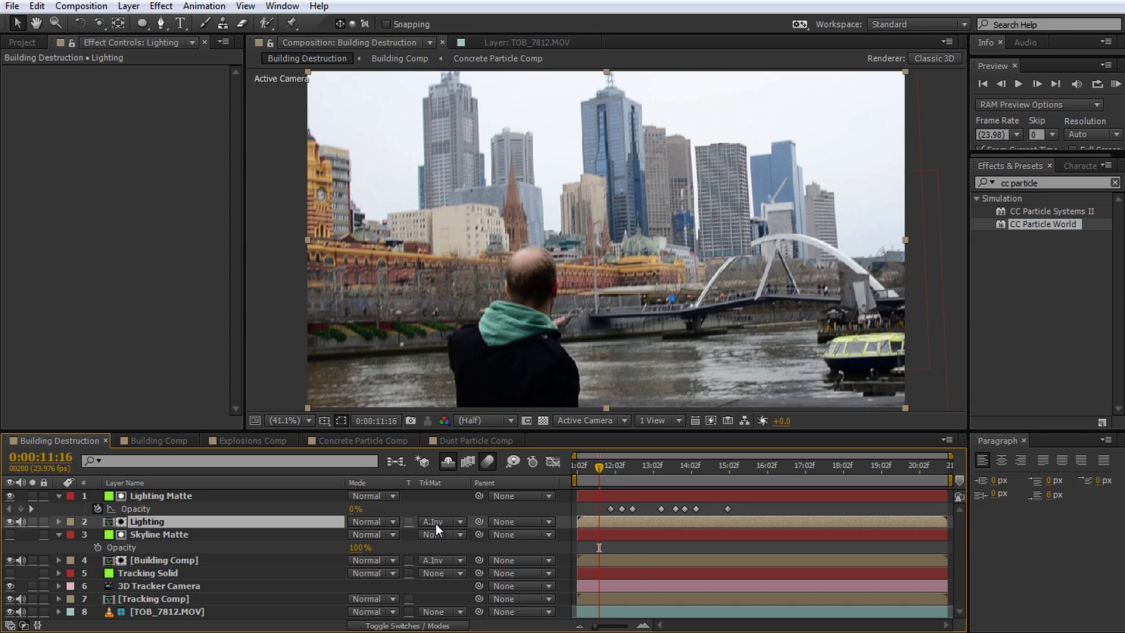
# Keep Alpha Inverted Matte "Lighting Matte" as the Lighting layer's track matte and set its blending mode to Add.
pyautogui.click(462, 522)
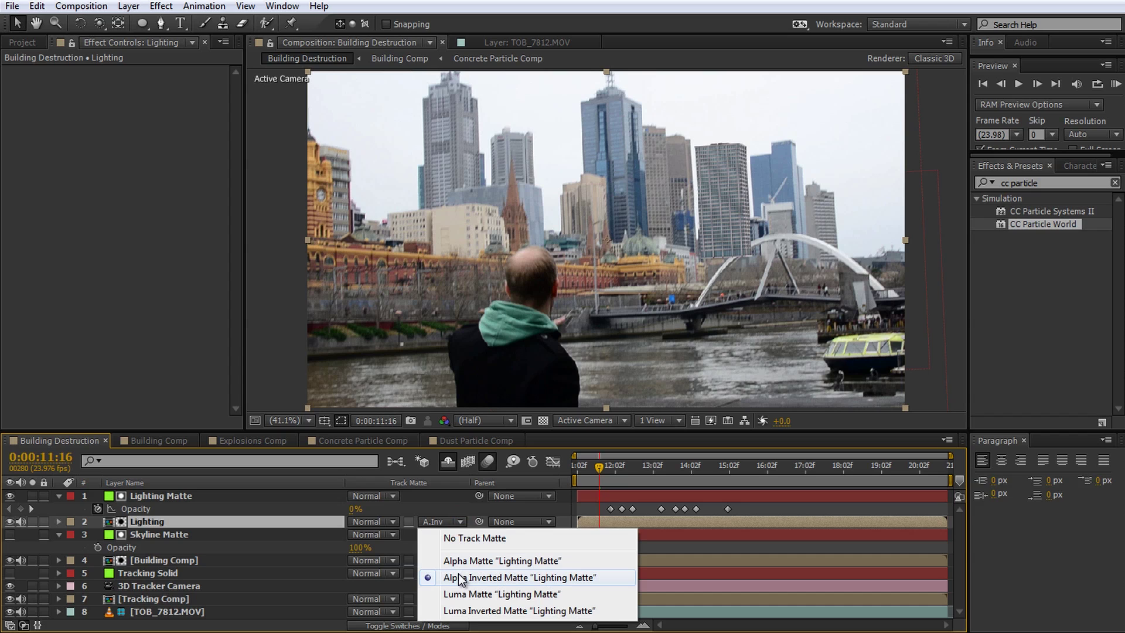
pyautogui.click(460, 578)
pyautogui.click(396, 519)
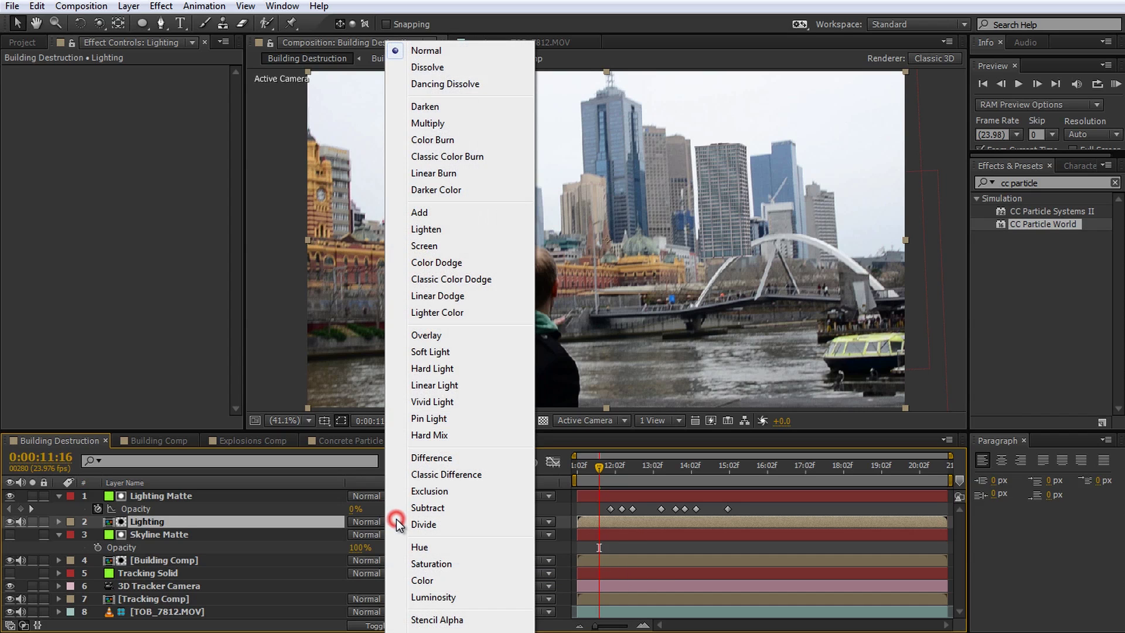
pyautogui.click(435, 212)
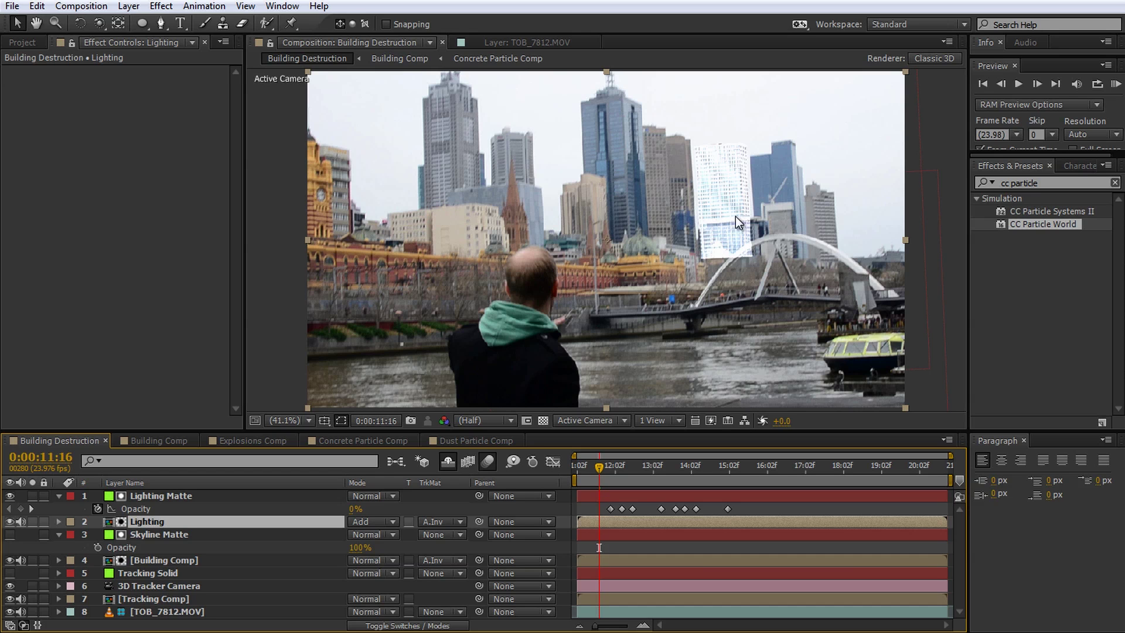
# Change Lighting's track matte to Alpha Matte "Lighting Matte", hide the Lighting Matte layer, and check the glow at 0:00:14:05.
pyautogui.moveTo(599, 472); pyautogui.dragTo(630, 484)
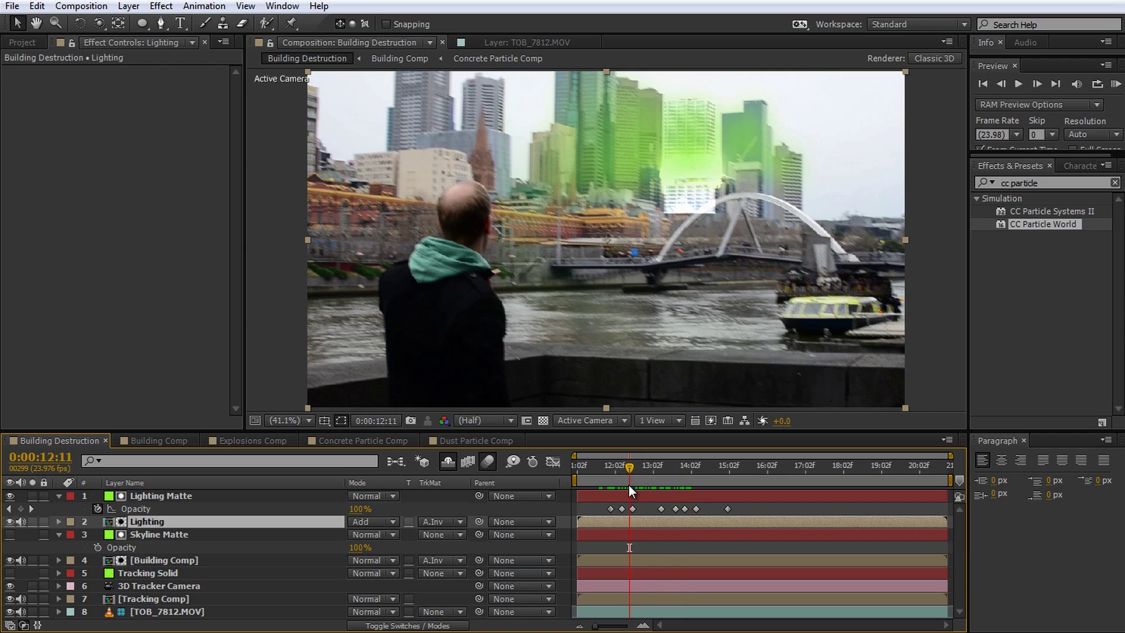
pyautogui.click(455, 522)
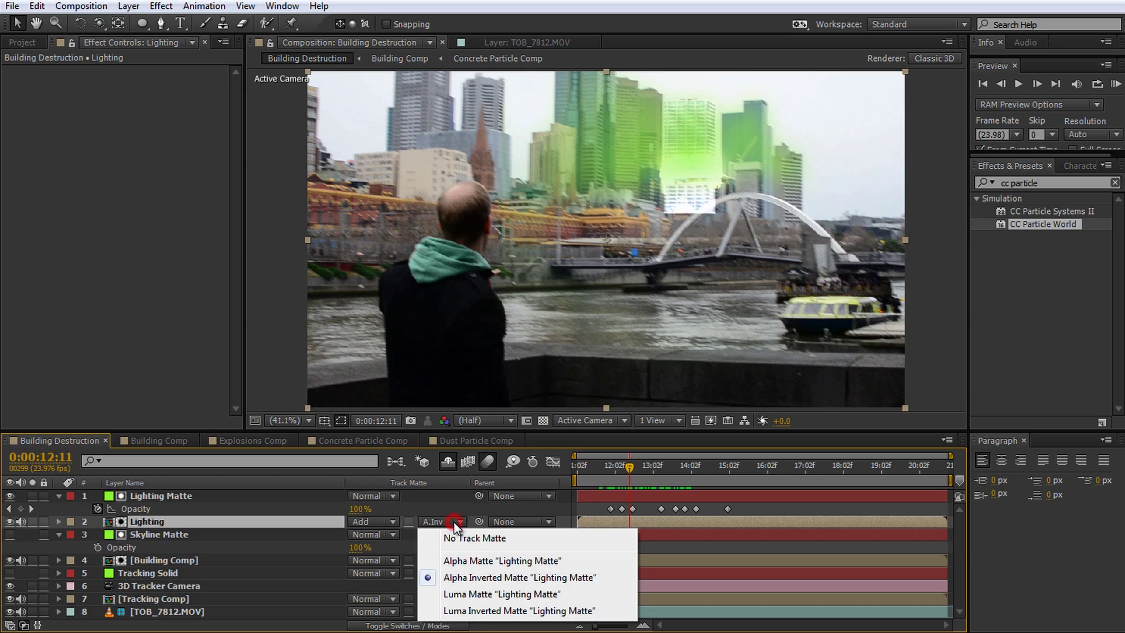
pyautogui.click(472, 561)
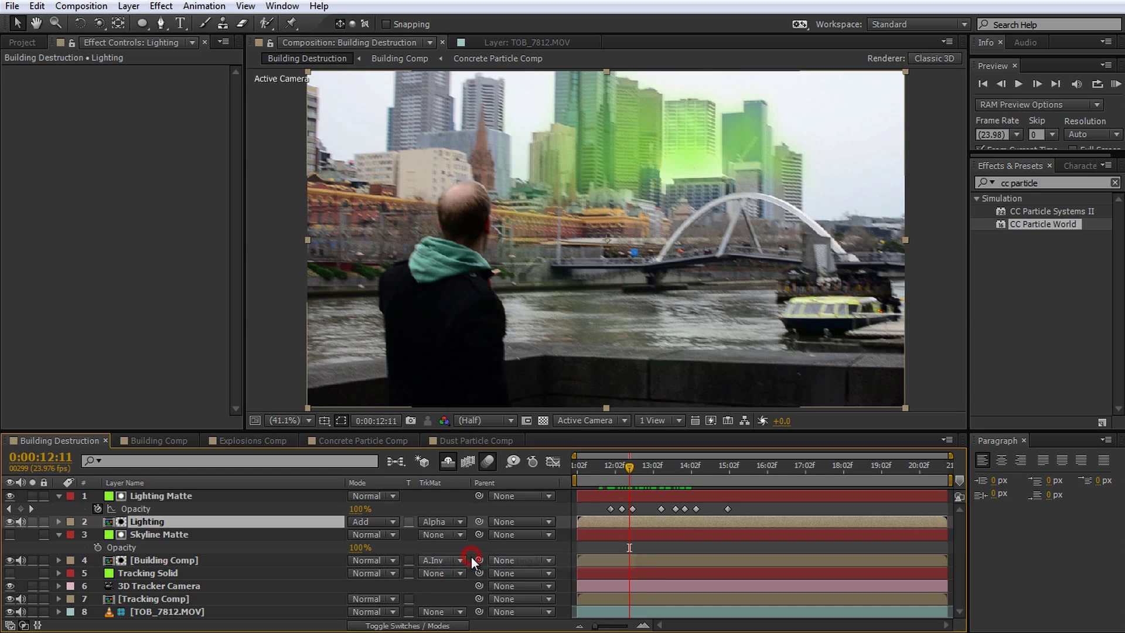
pyautogui.click(10, 496)
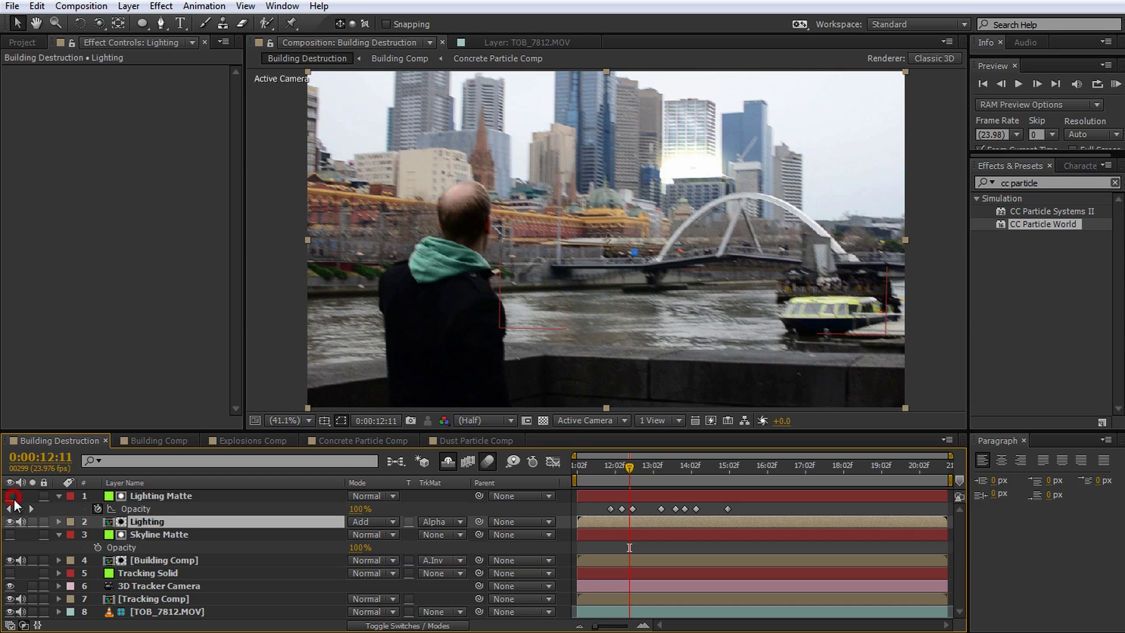
pyautogui.moveTo(637, 470); pyautogui.dragTo(697, 468)
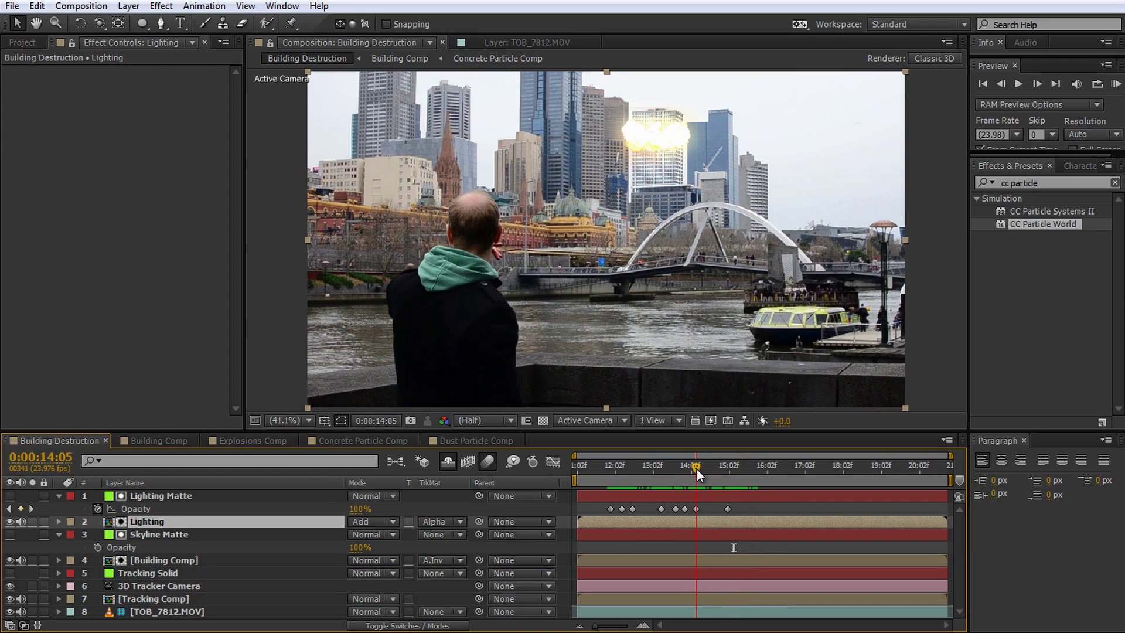
# Solo the Lighting layer to inspect its isolated contribution around 0:00:14:06, and restore the full composite.
pyautogui.click(33, 521)
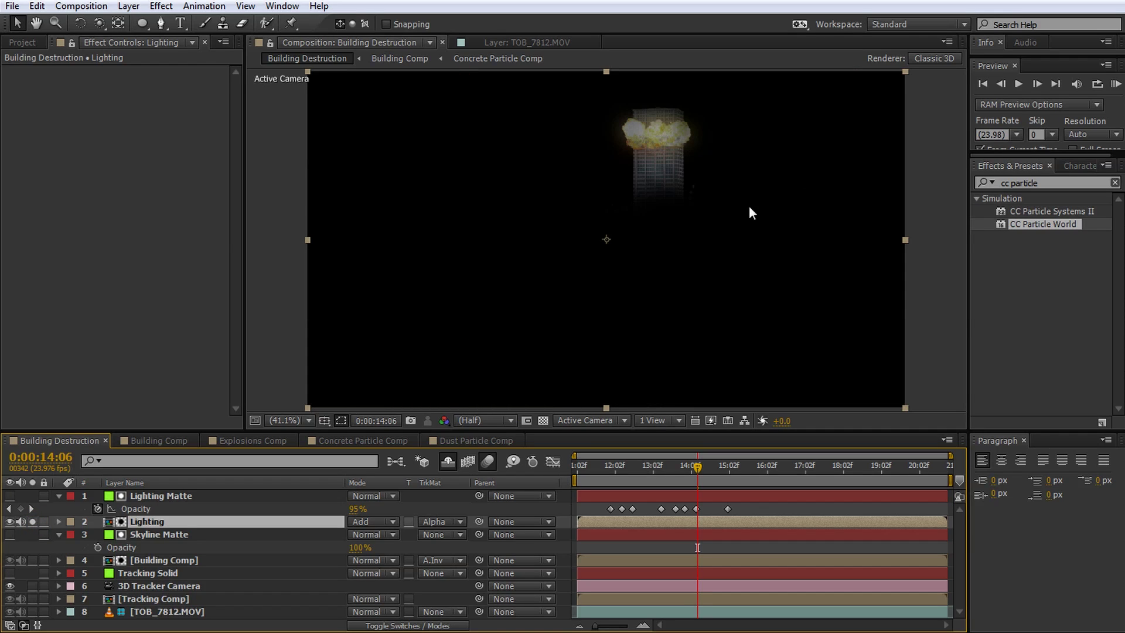
pyautogui.click(33, 522)
pyautogui.click(150, 611)
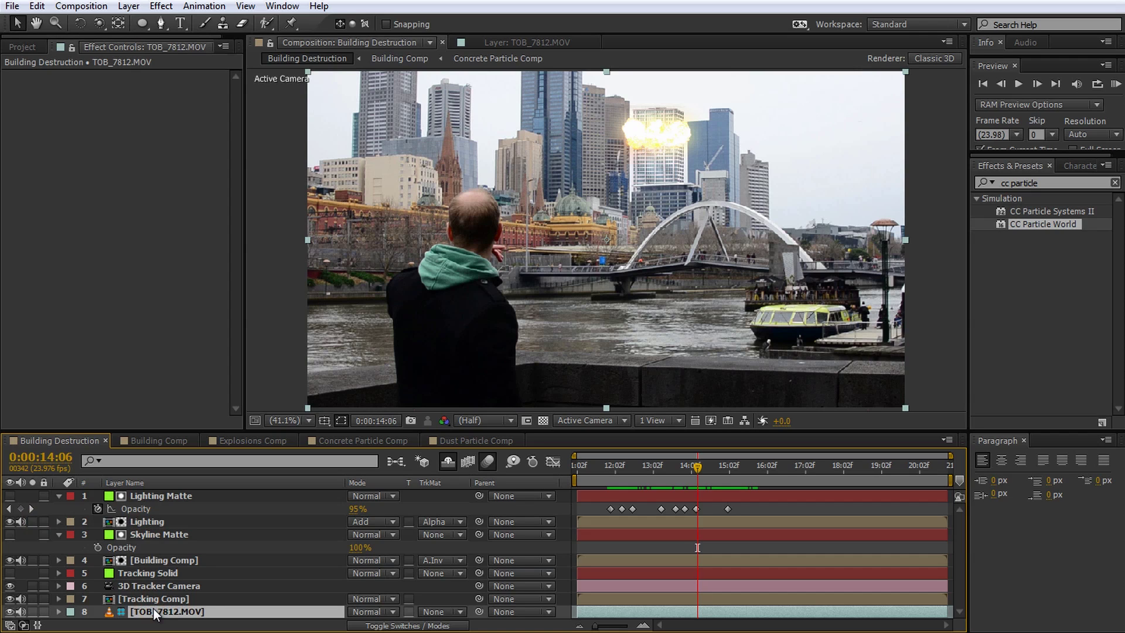
# Turn off the Guide Layer setting for TOB_7812.MOV inside Building Comp, and return to the Building Destruction composition.
pyautogui.click(143, 522)
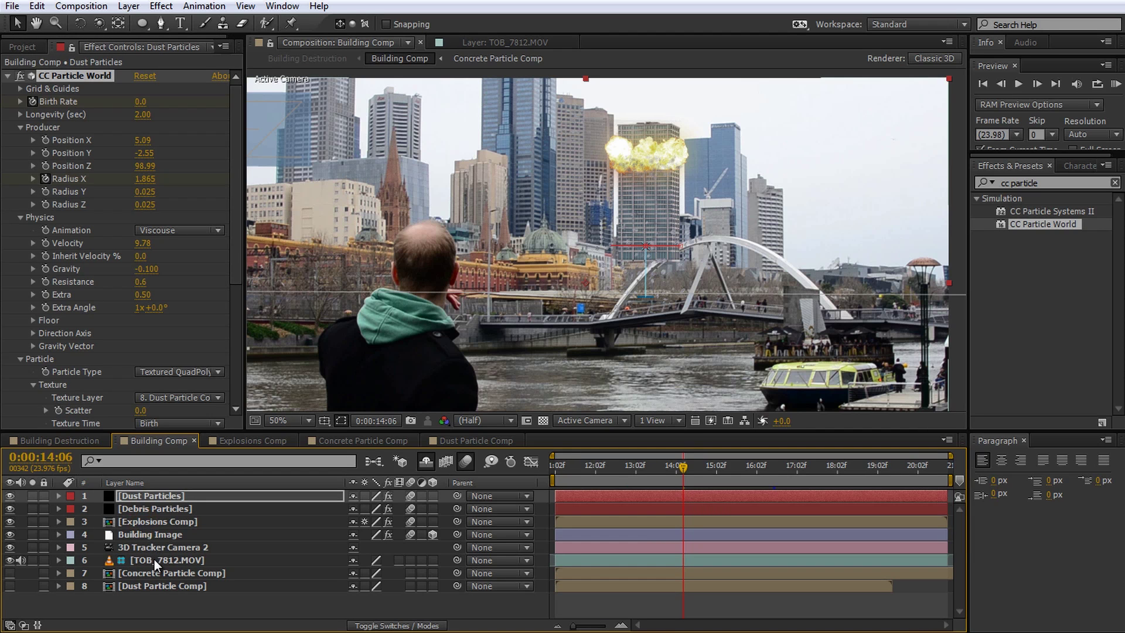
pyautogui.click(153, 559)
pyautogui.rightClick(154, 559)
pyautogui.click(206, 123)
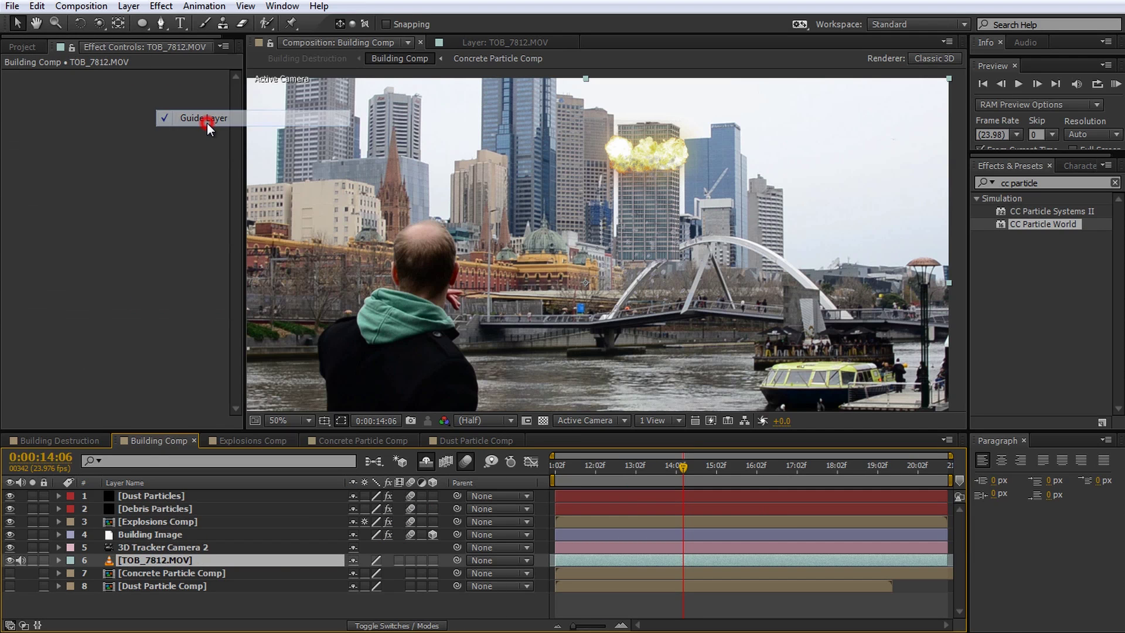
pyautogui.click(61, 440)
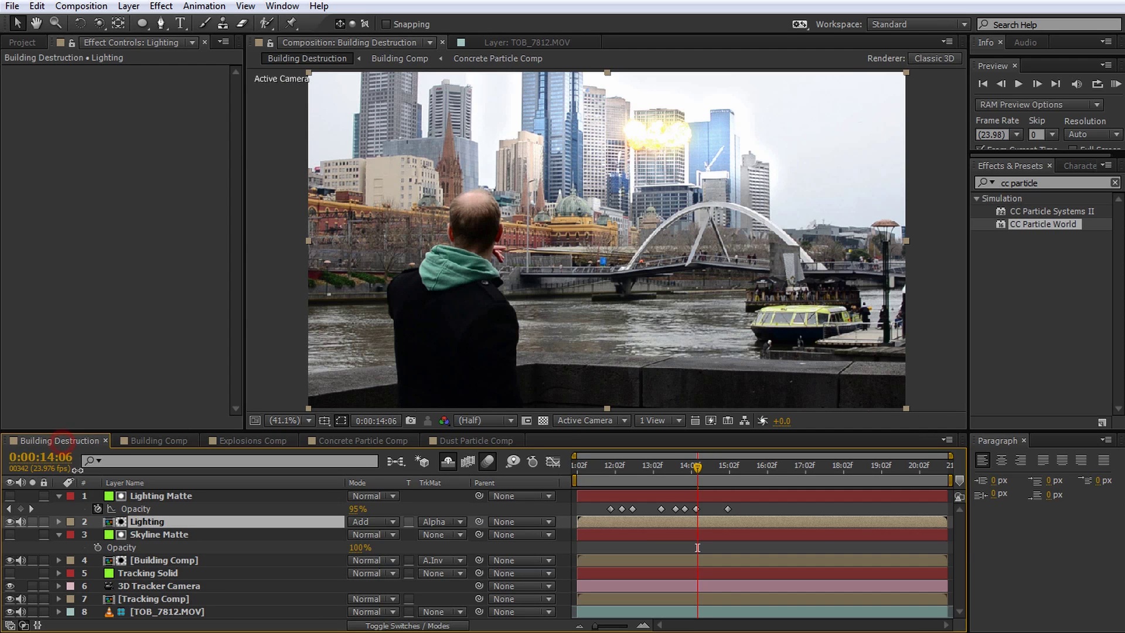
# Inspect the Lighting layer in isolation, restore the full composite, and preview the explosion lighting from 0:00:11:02.
pyautogui.click(33, 522)
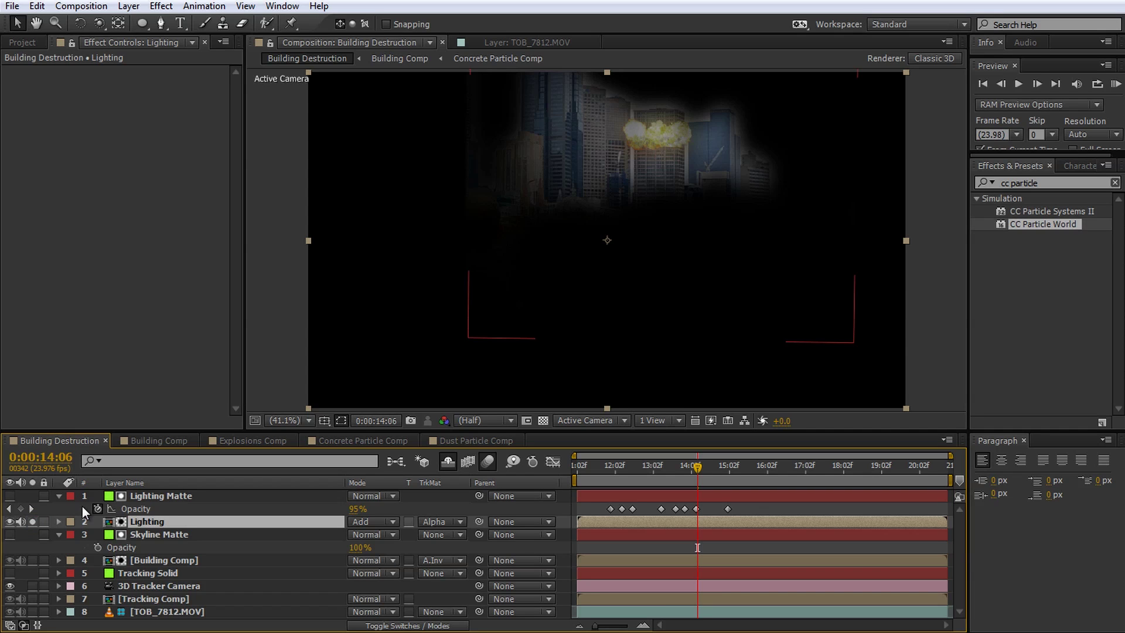
pyautogui.click(33, 521)
pyautogui.moveTo(697, 467); pyautogui.dragTo(560, 476)
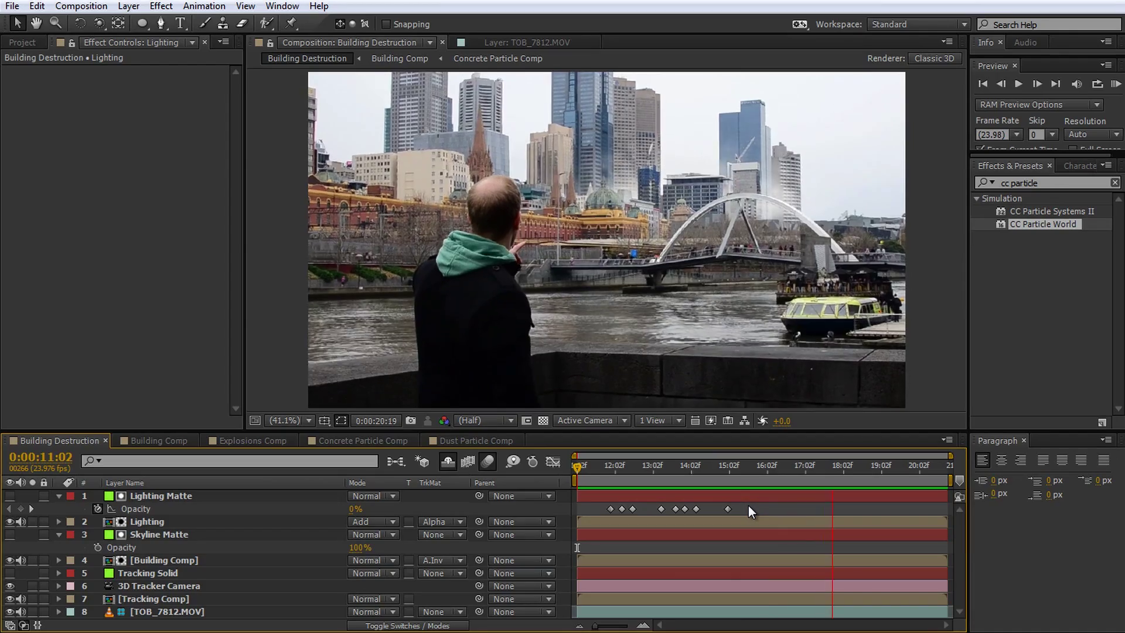
pyautogui.press('space')
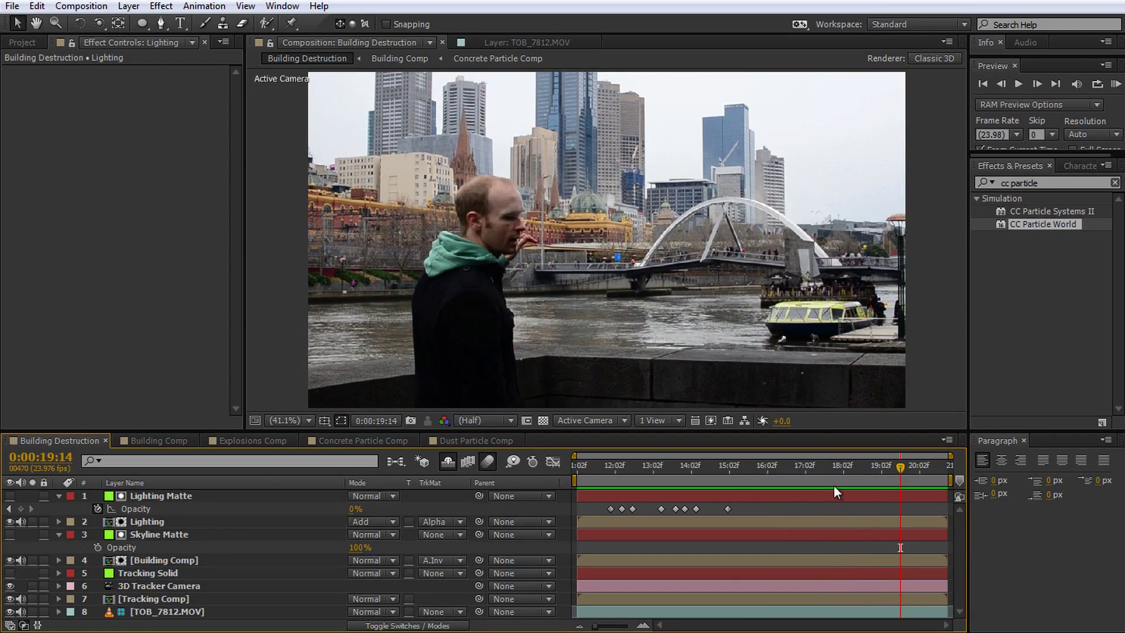
# Set the Lighting layer's opacity to 75% while viewing the blast at 0:00:13:22.
pyautogui.moveTo(901, 476); pyautogui.dragTo(684, 473)
pyautogui.click(176, 525)
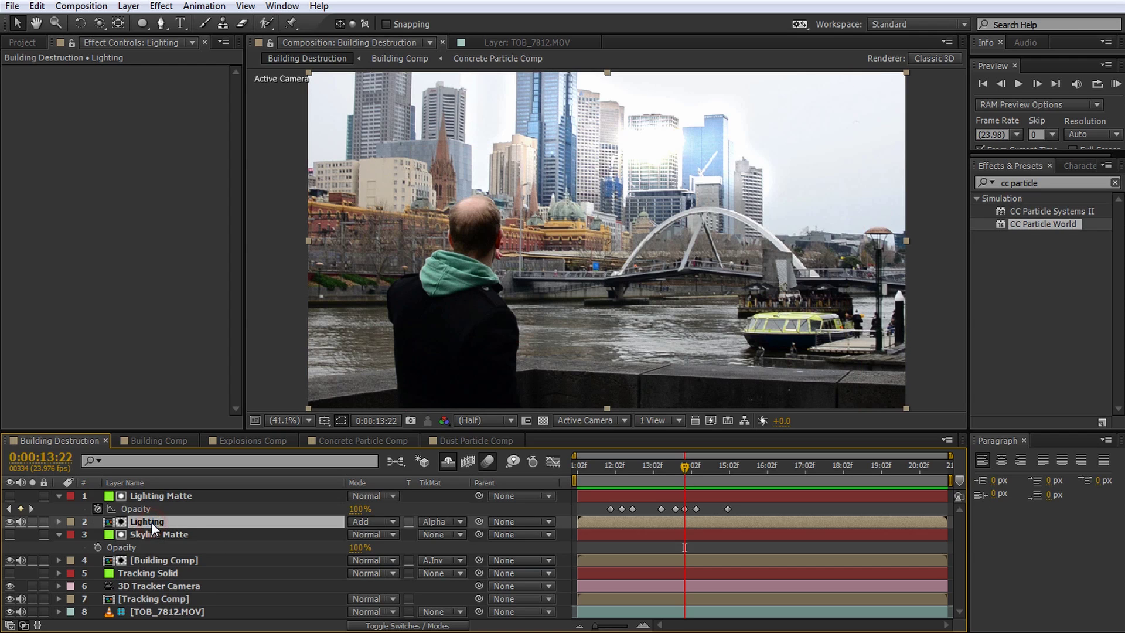
pyautogui.press('t')
pyautogui.moveTo(354, 535); pyautogui.dragTo(296, 549)
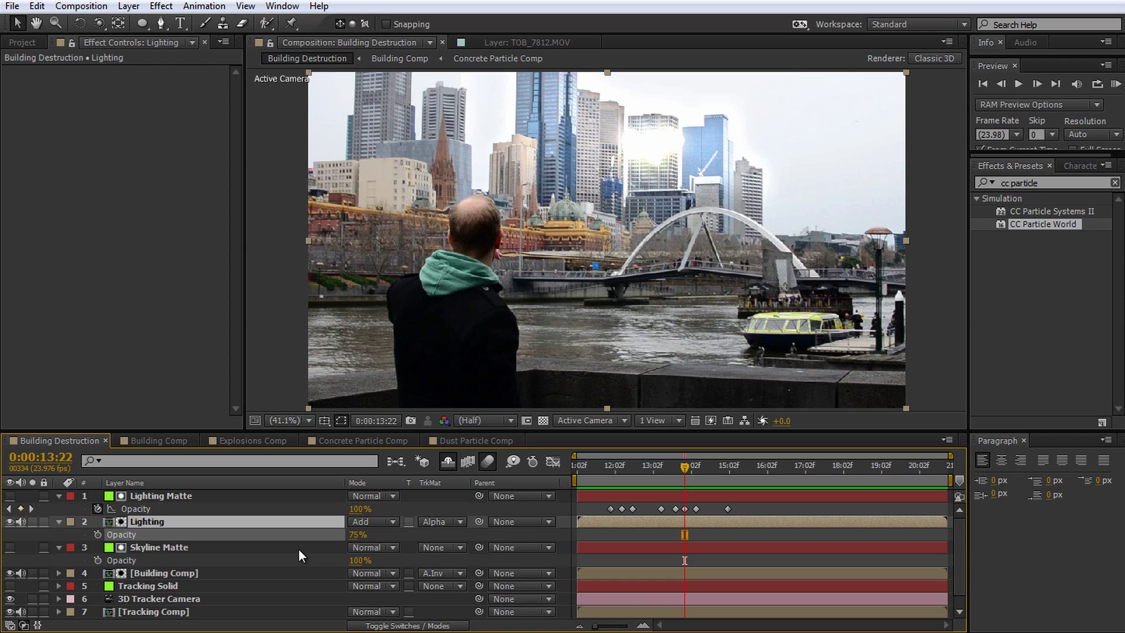
# Apply the Curves effect to the Lighting layer and raise the midtones of its Red channel slightly.
pyautogui.click(1052, 183)
pyautogui.write('curve')
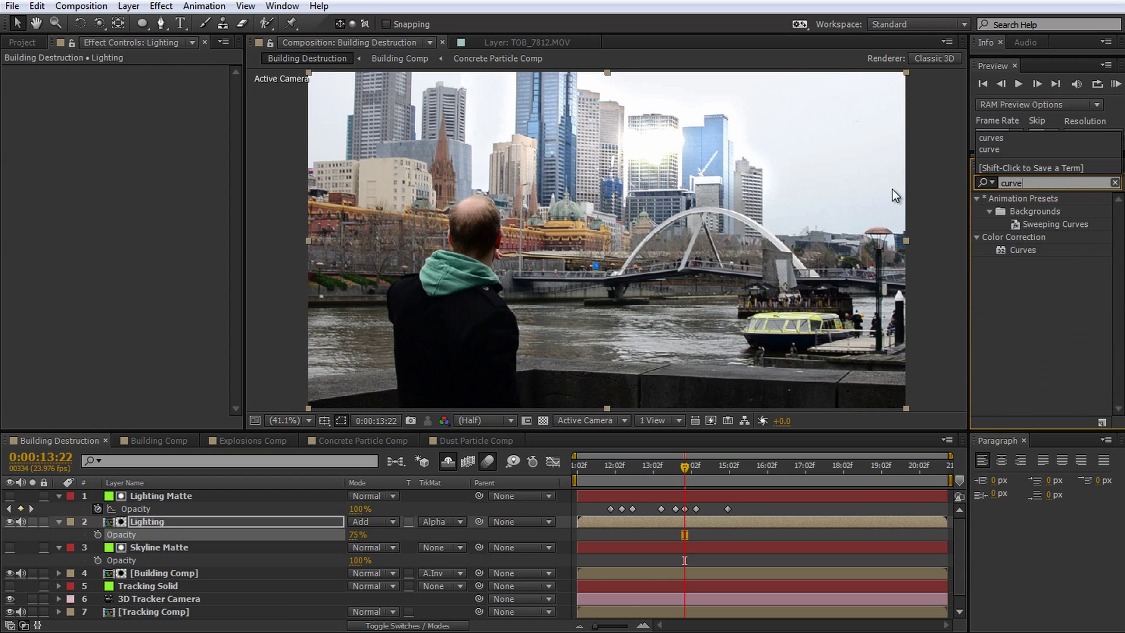
pyautogui.doubleClick(1023, 251)
pyautogui.click(175, 84)
pyautogui.click(170, 116)
pyautogui.moveTo(101, 174); pyautogui.dragTo(93, 169)
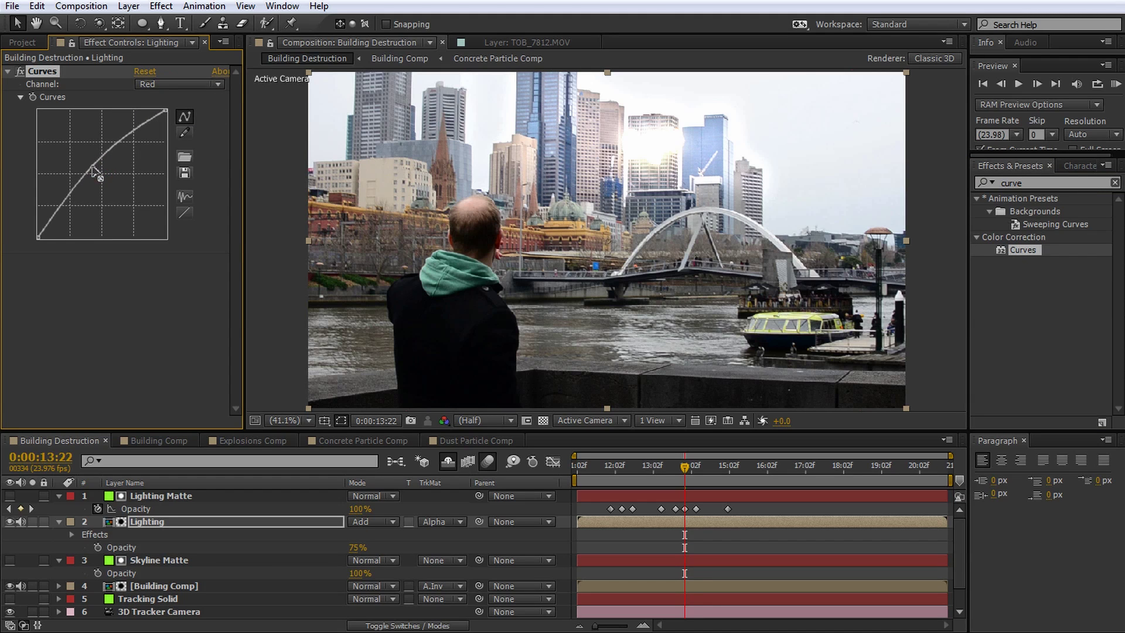
# Raise the midtones of the Green channel slightly in the Lighting layer's Curves effect.
pyautogui.click(163, 85)
pyautogui.click(171, 133)
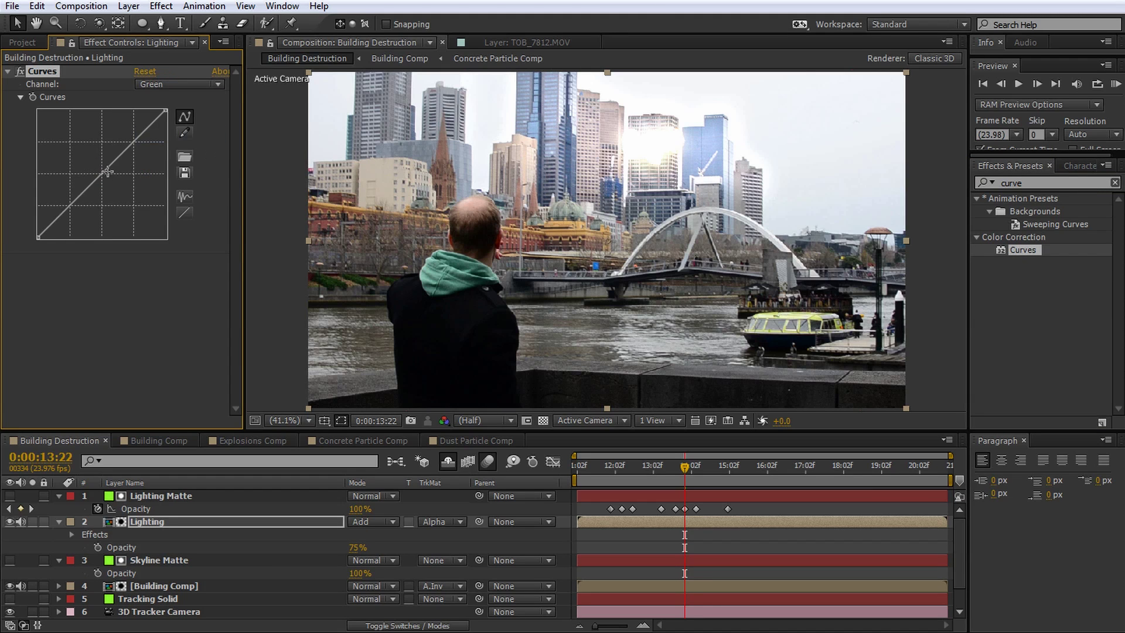
pyautogui.moveTo(101, 174); pyautogui.dragTo(94, 167)
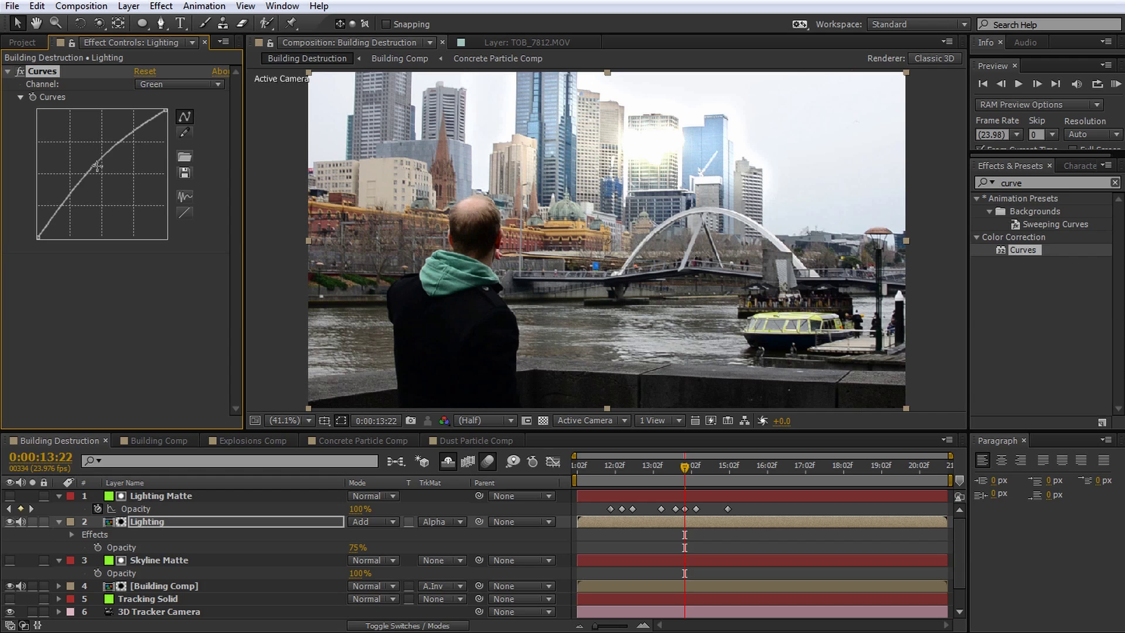
# Set the Lighting layer's opacity to 56% and preview the composition from 0:00:11:02.
pyautogui.moveTo(363, 547); pyautogui.dragTo(342, 545)
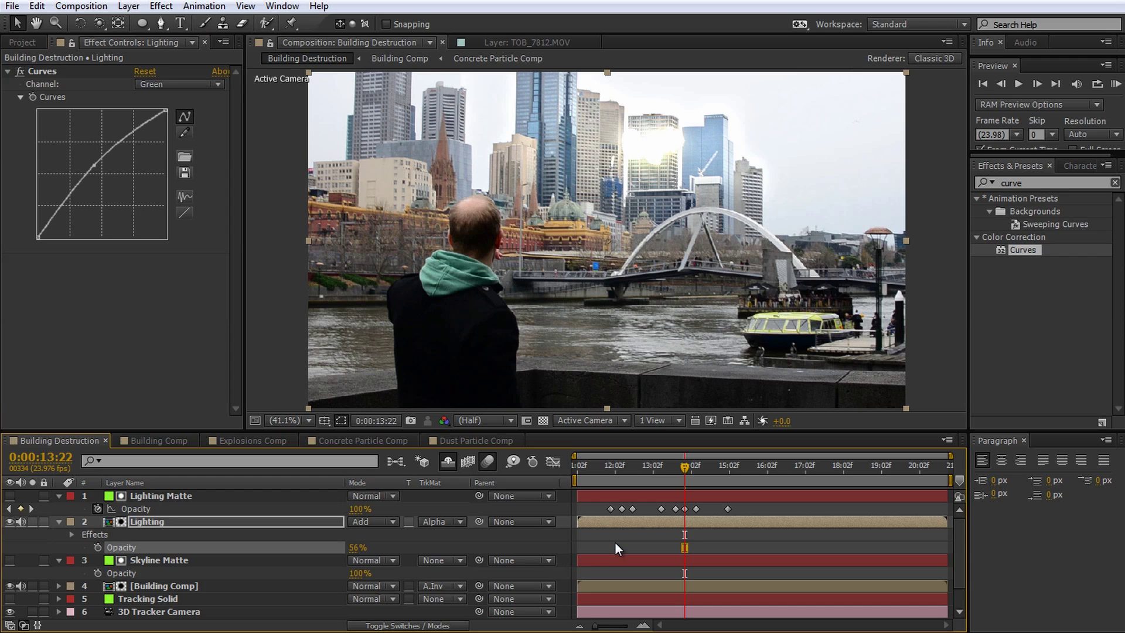
pyautogui.click(578, 466)
pyautogui.press('space')
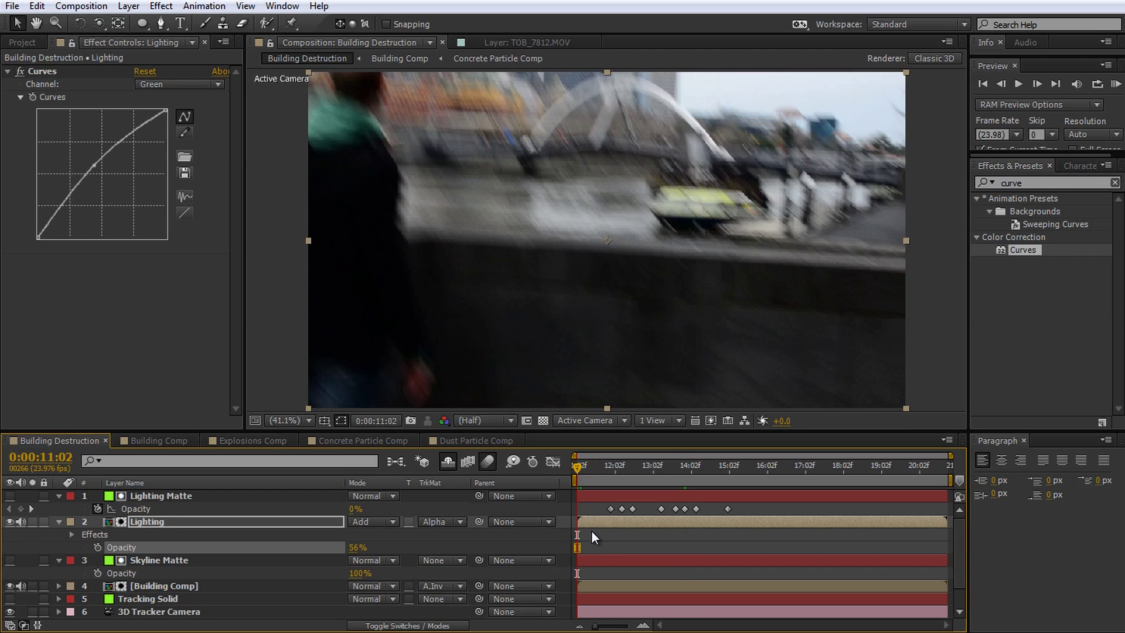